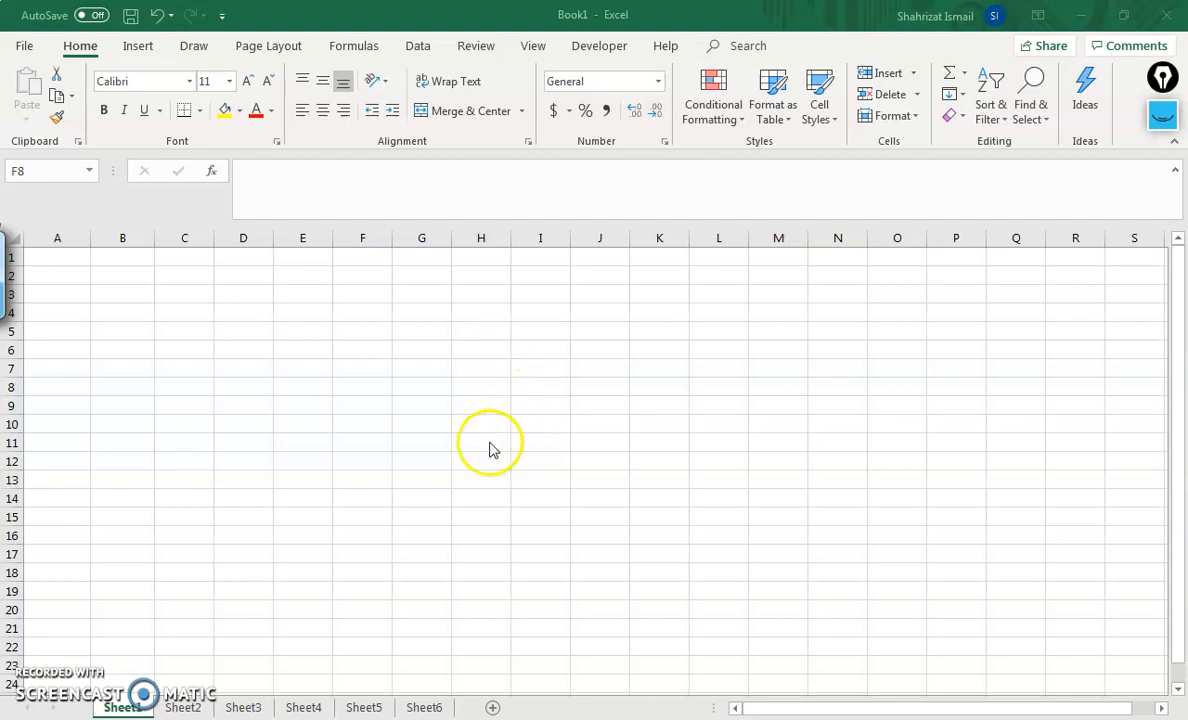
- Enter the text "hallo" in cell H7
click(495, 364)
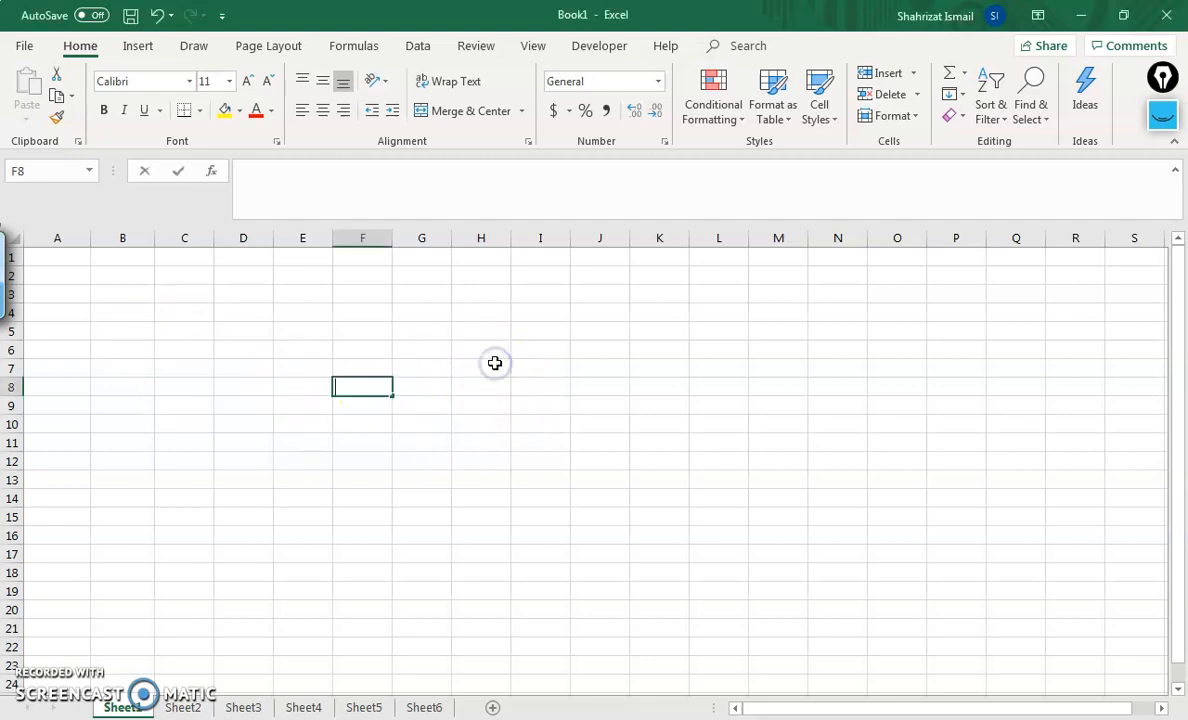
click(491, 364)
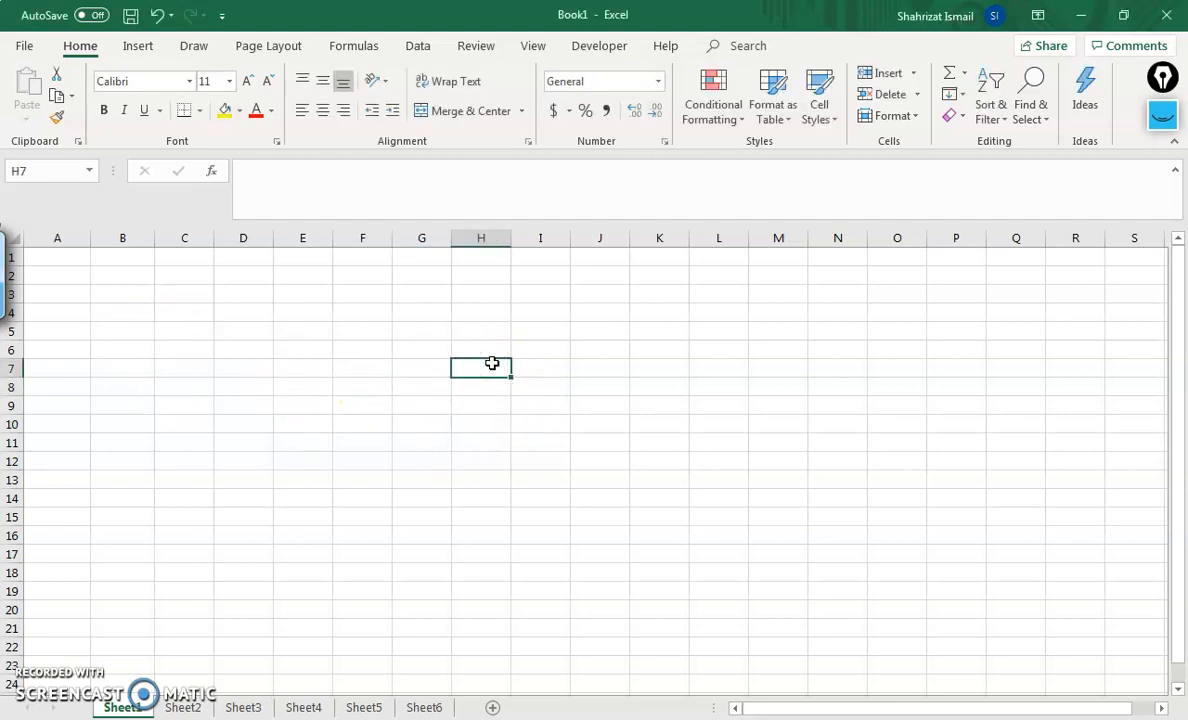
text(hallo)
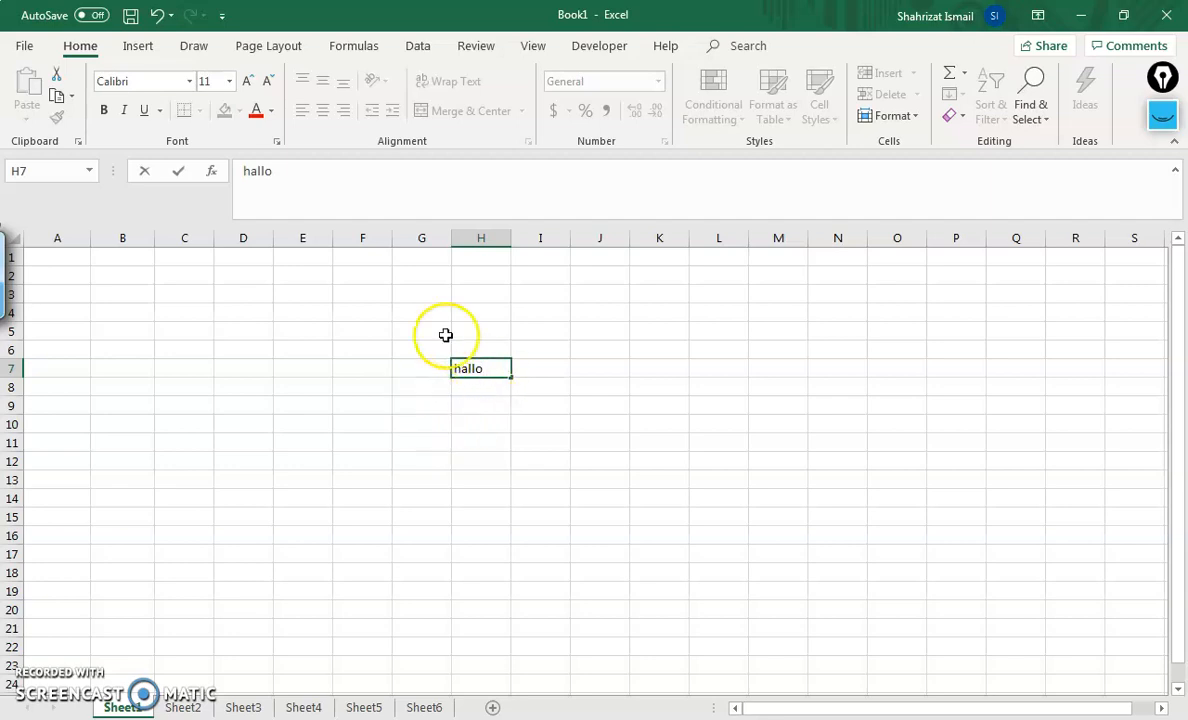
click(279, 172)
drag(279, 172, 233, 167)
click(594, 374)
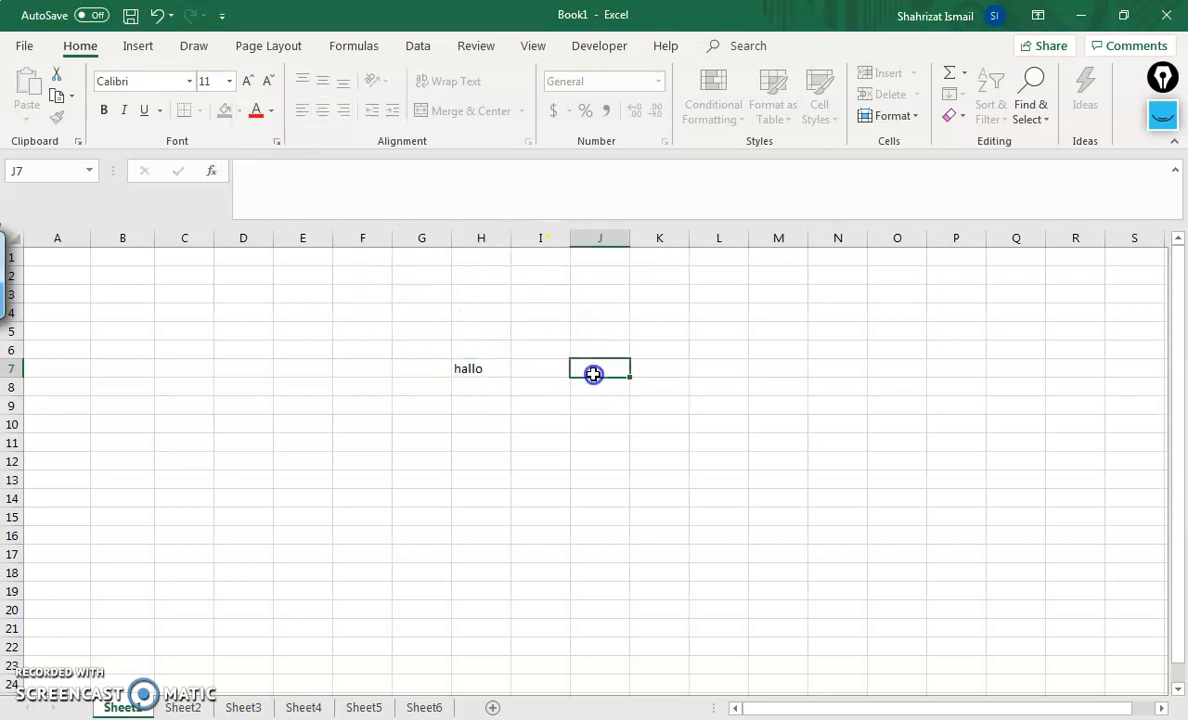
- Edit cell H7 in place, replacing its whole text with "hello"
click(471, 369)
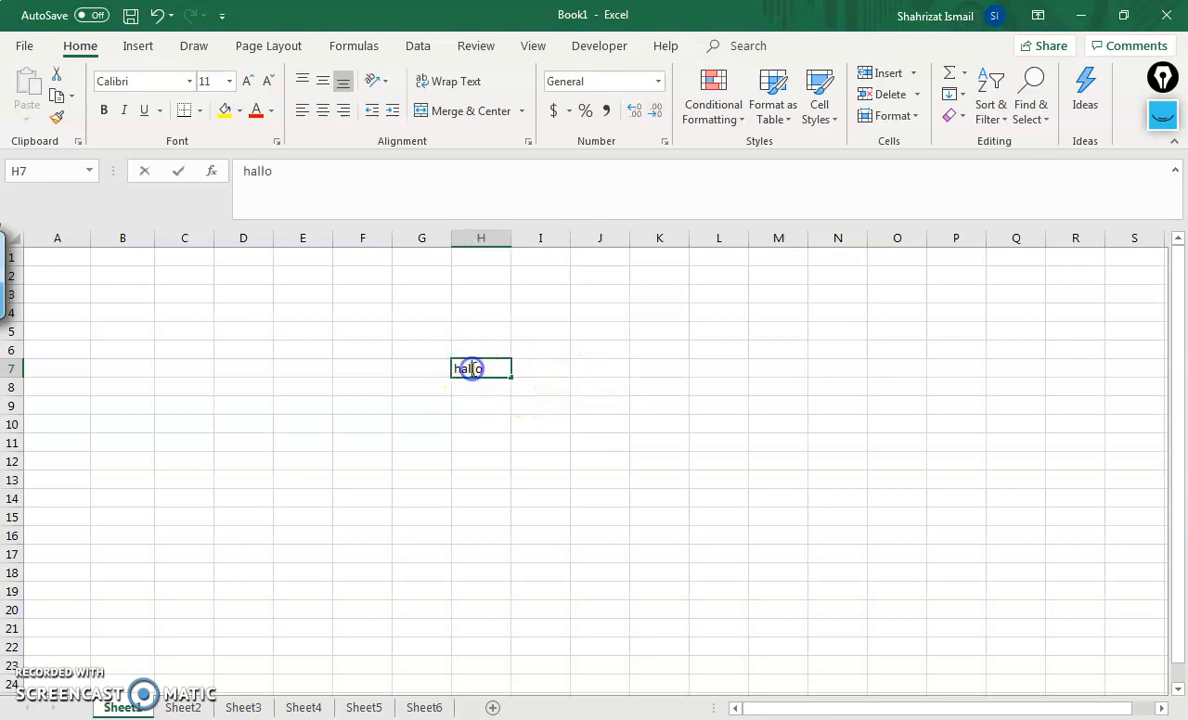
double_click(471, 369)
drag(487, 368, 446, 366)
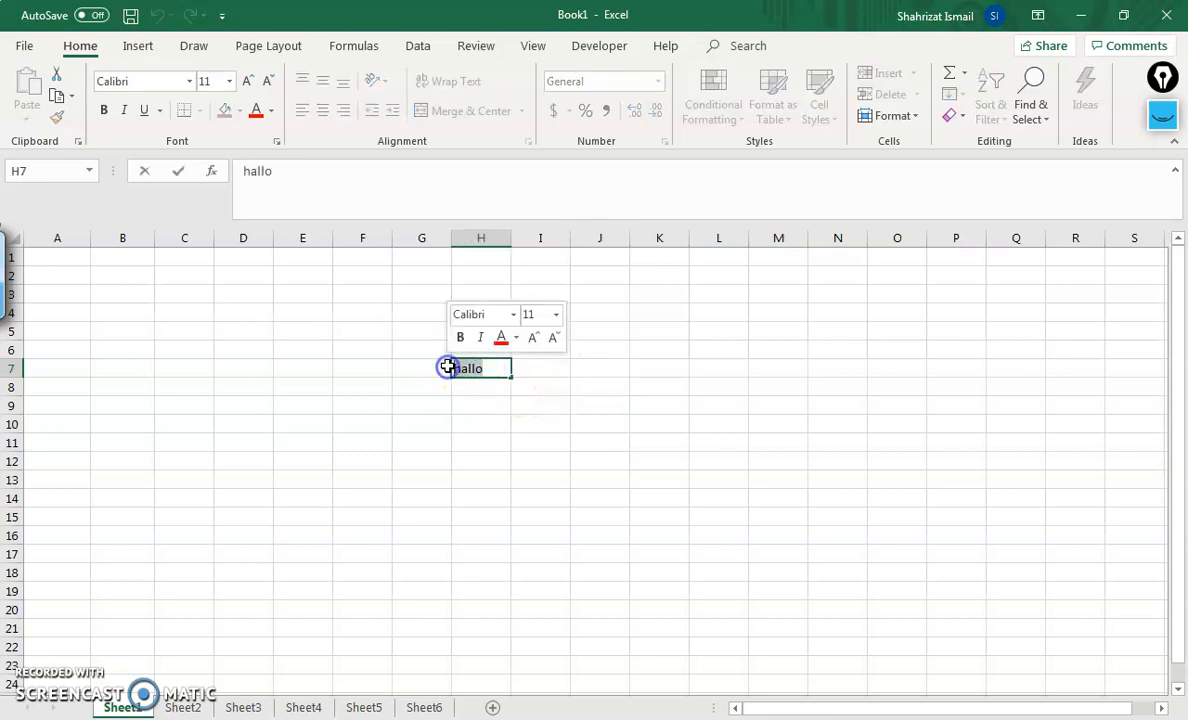
text(hel)
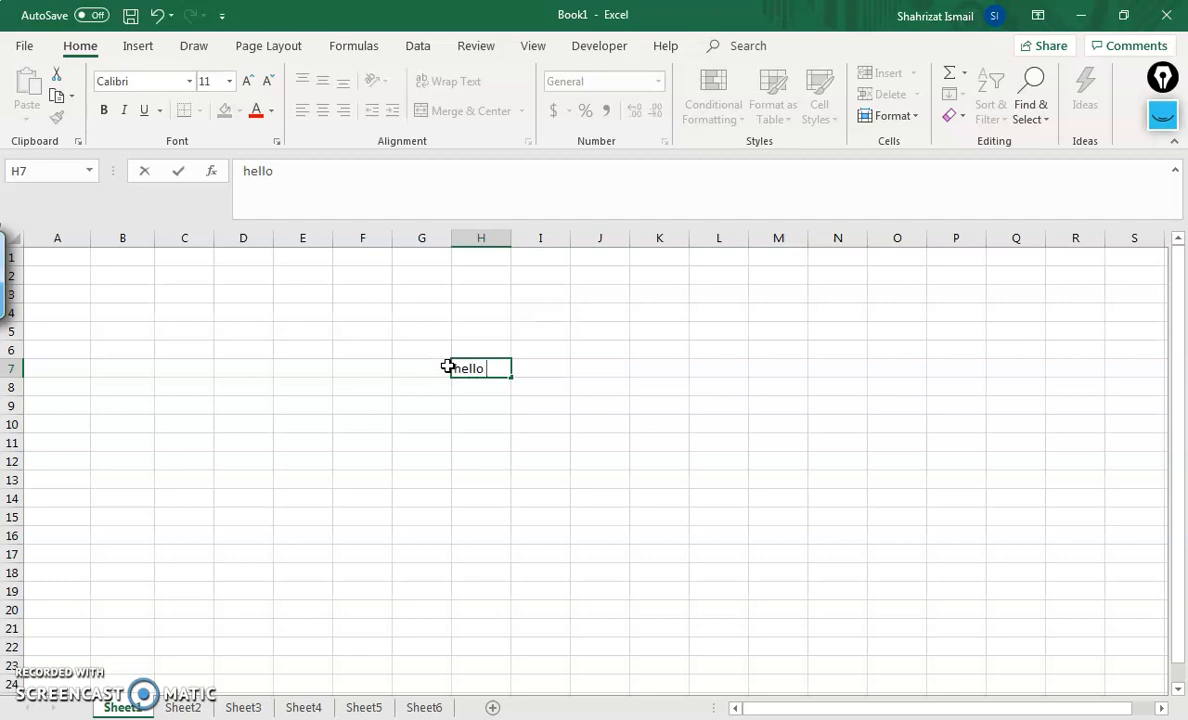
click(612, 462)
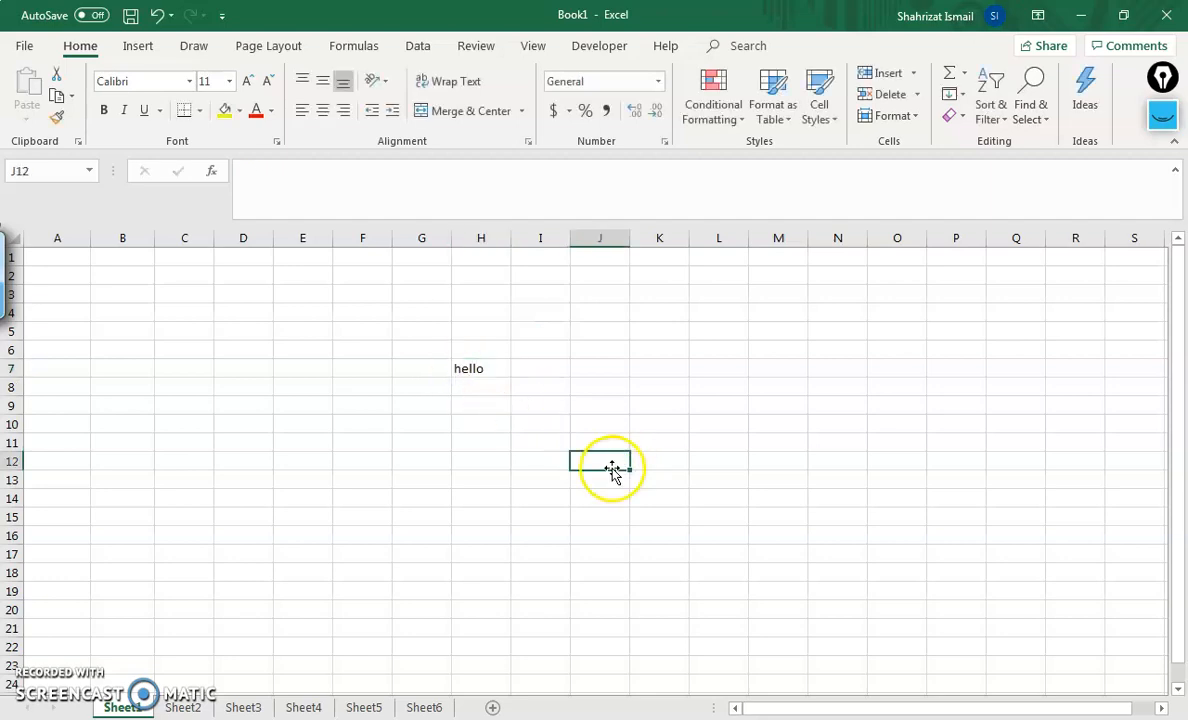
- Overwrite the contents of cell H7 directly with "there", without opening the existing text for editing
click(475, 370)
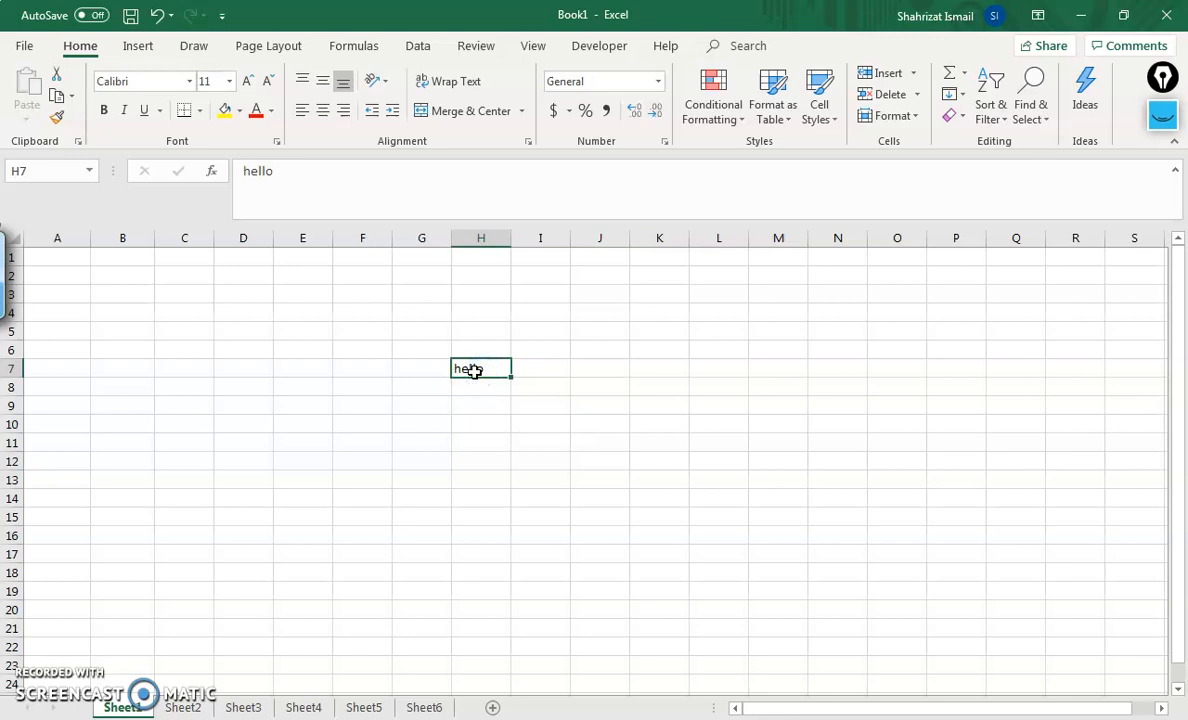
text(t)
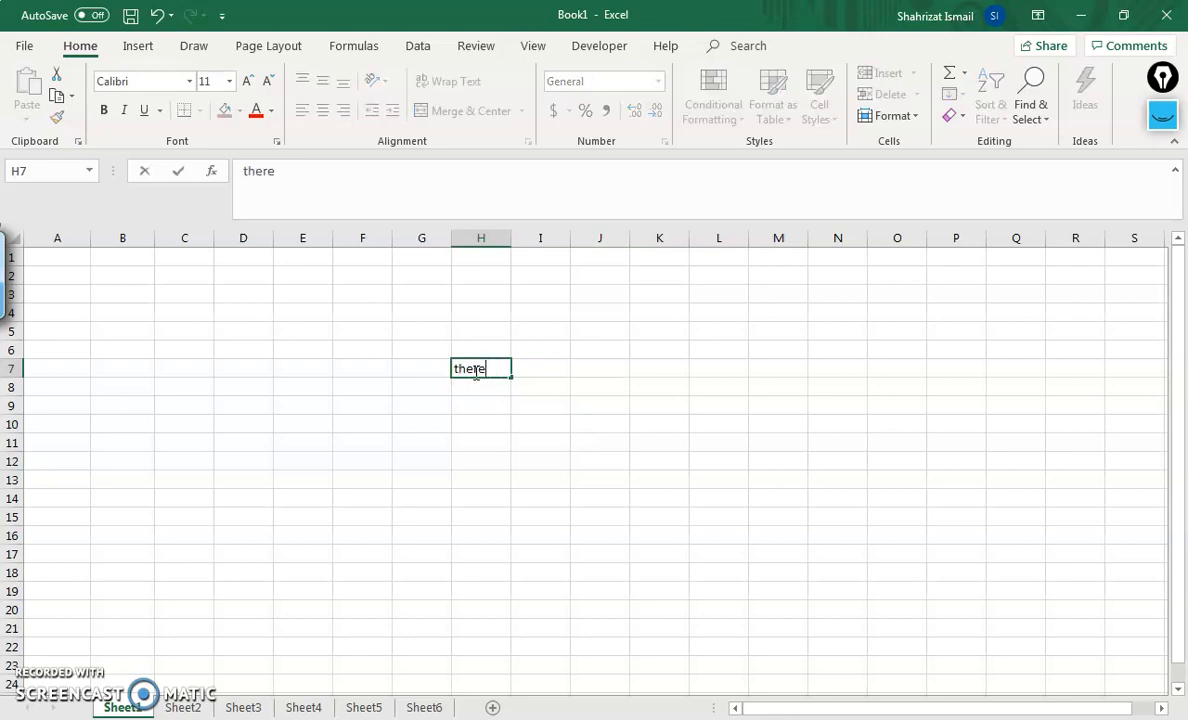
text(here)
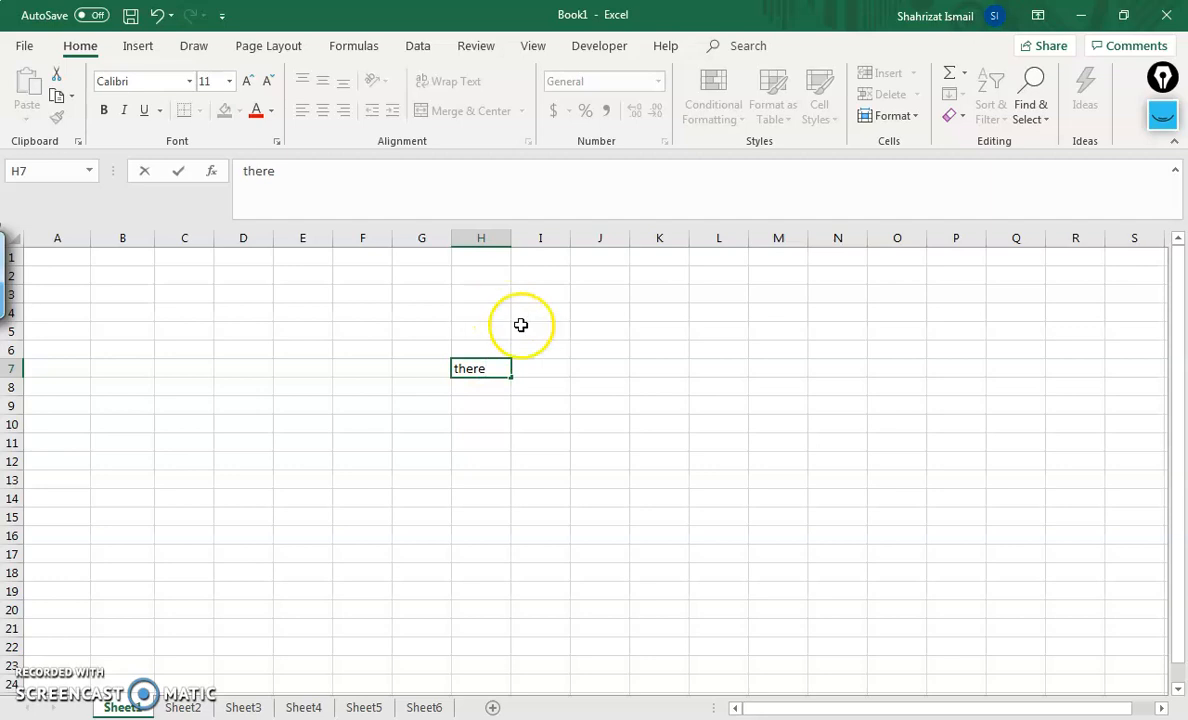
click(600, 395)
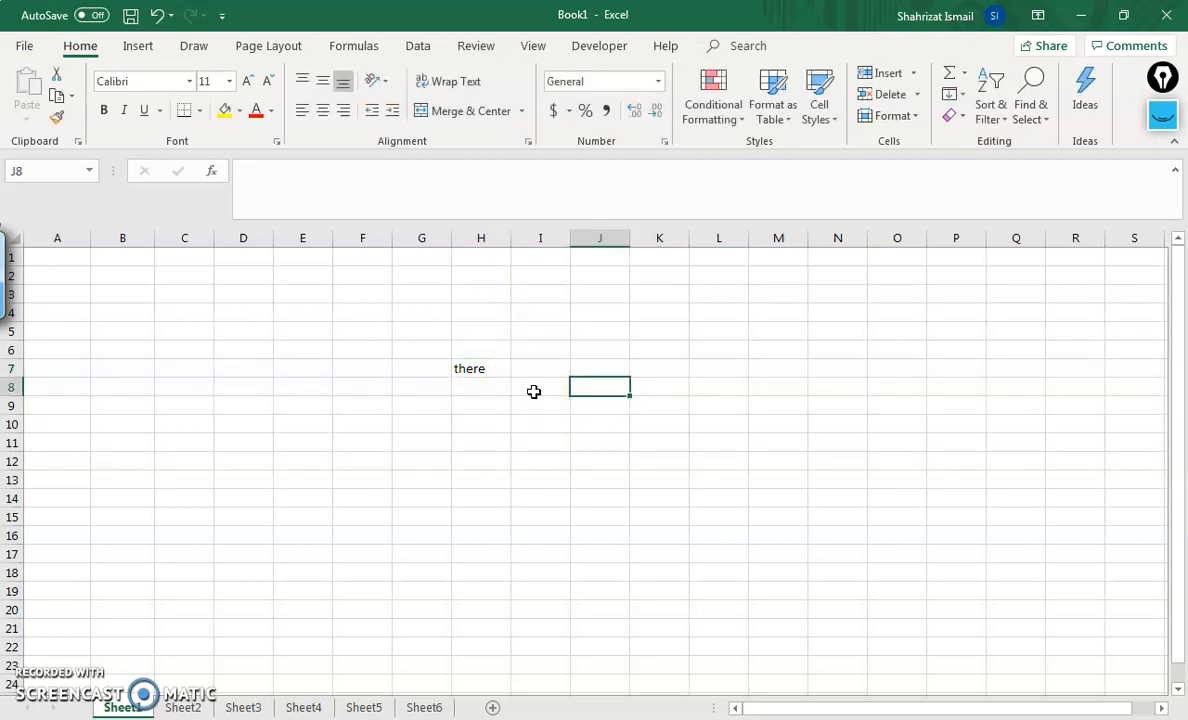
click(534, 392)
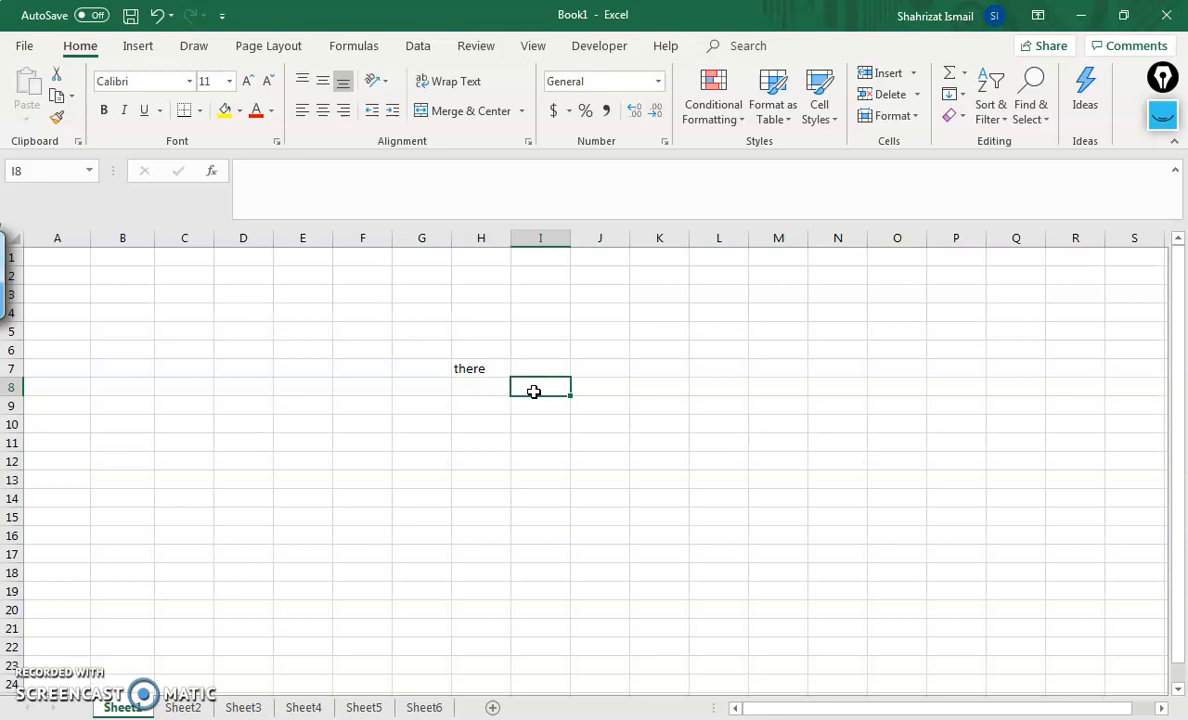
- Edit cell H7 in place, adding "hello" and a space in front of "there"
click(497, 370)
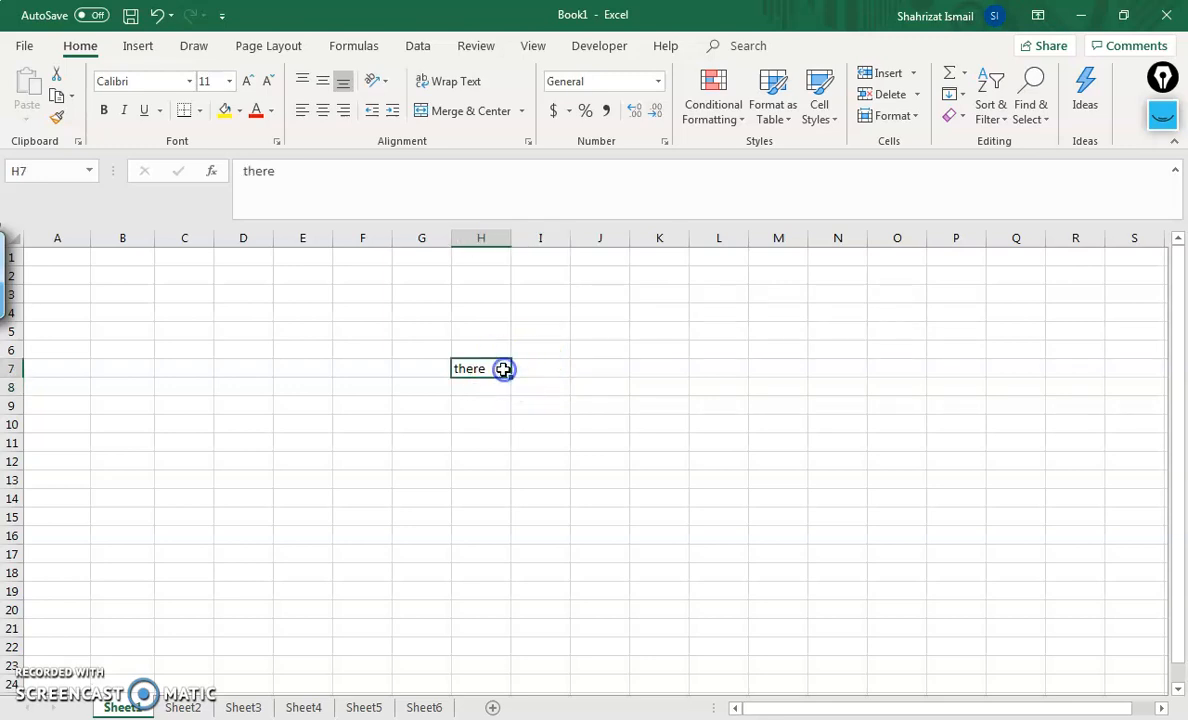
double_click(497, 370)
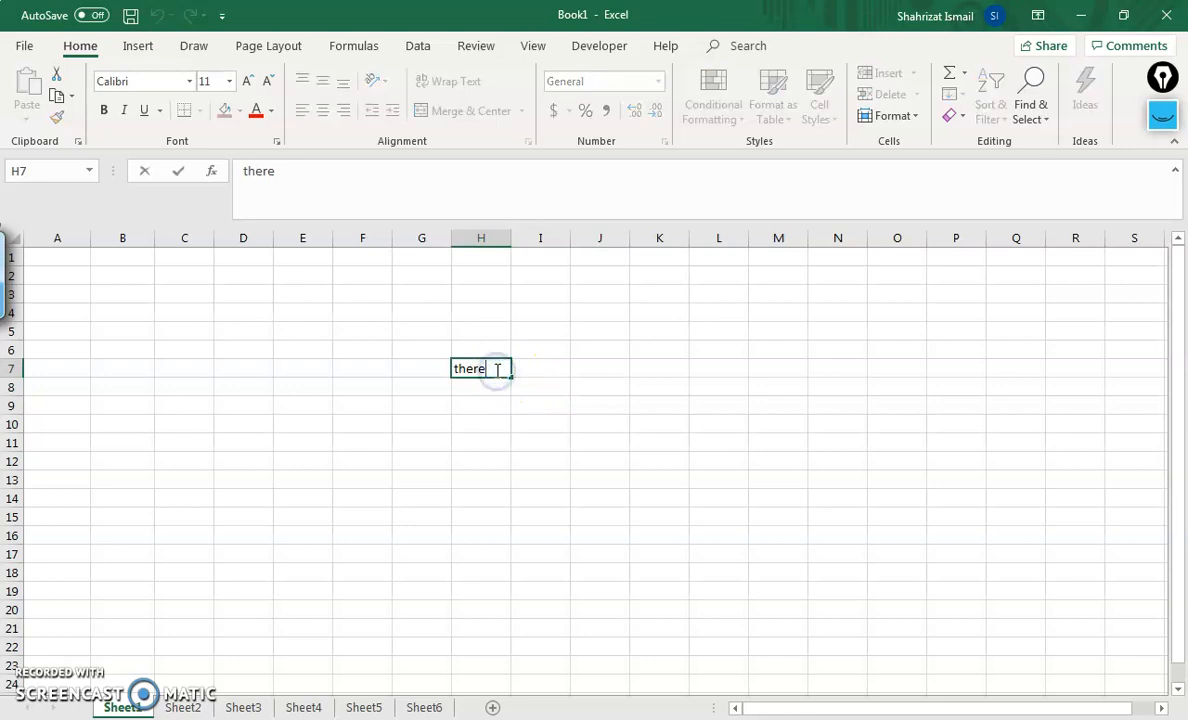
click(497, 369)
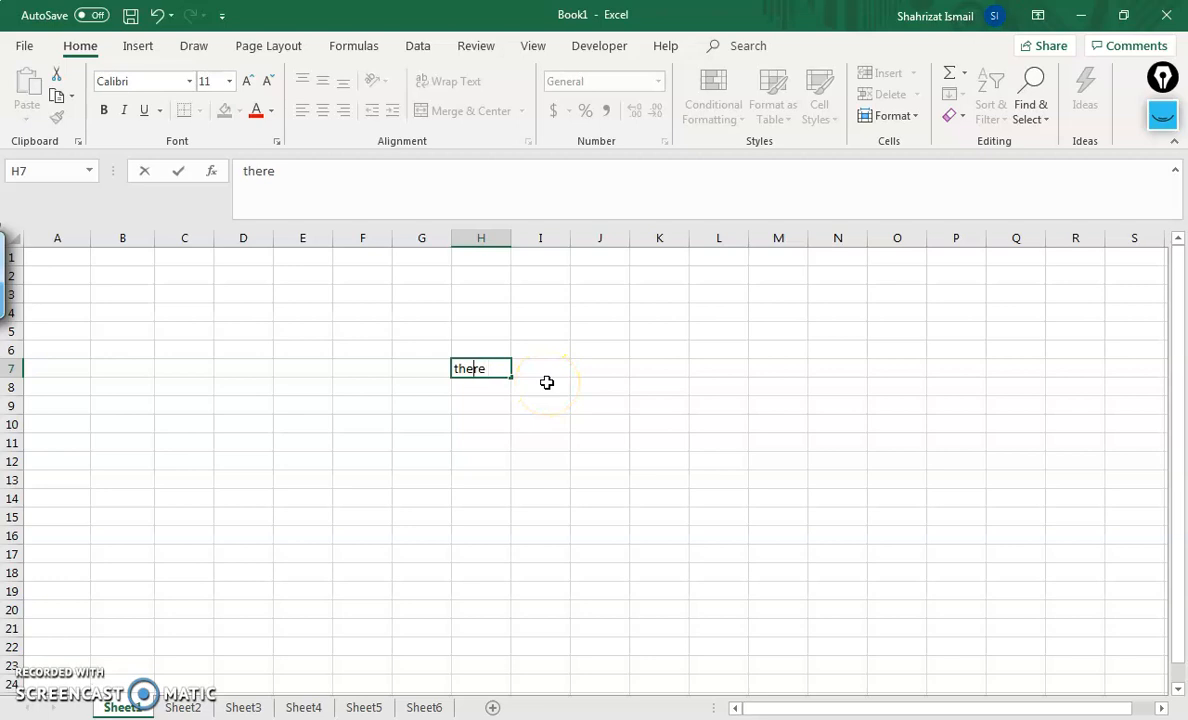
text(hello)
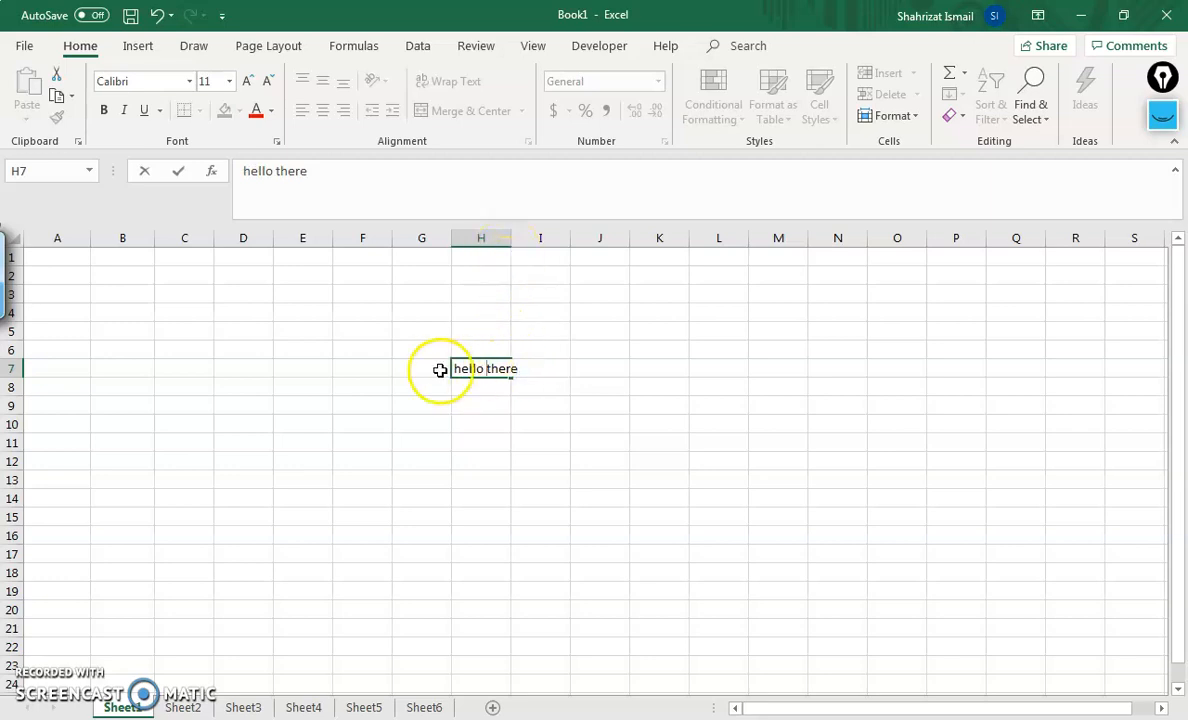
click(490, 405)
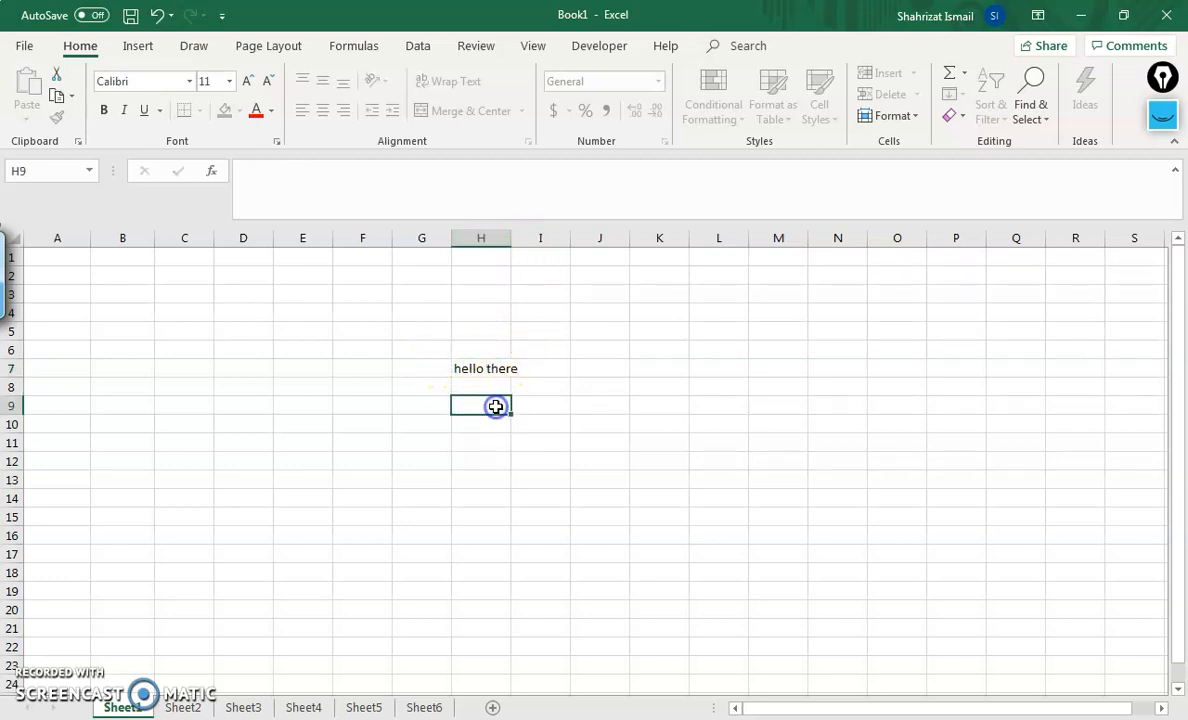
- Extend the text of cell H7 in the formula bar so it reads "hello there, how are you doing?"
click(490, 370)
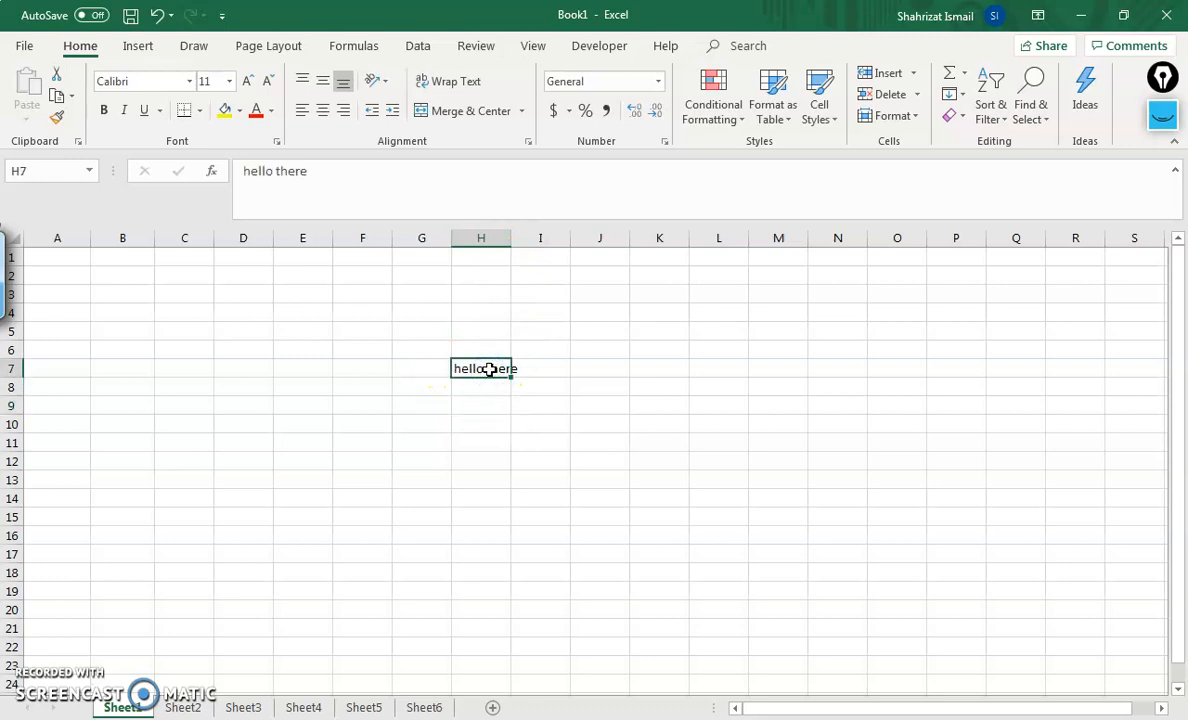
click(317, 171)
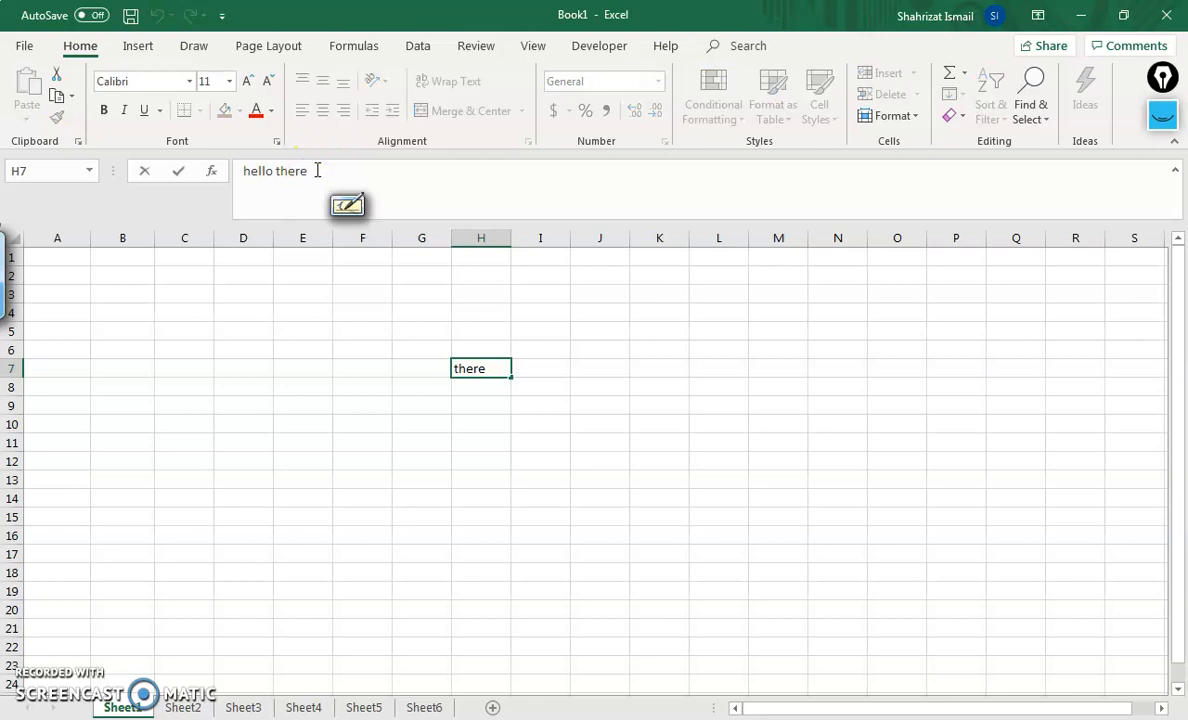
key(BackSpace)
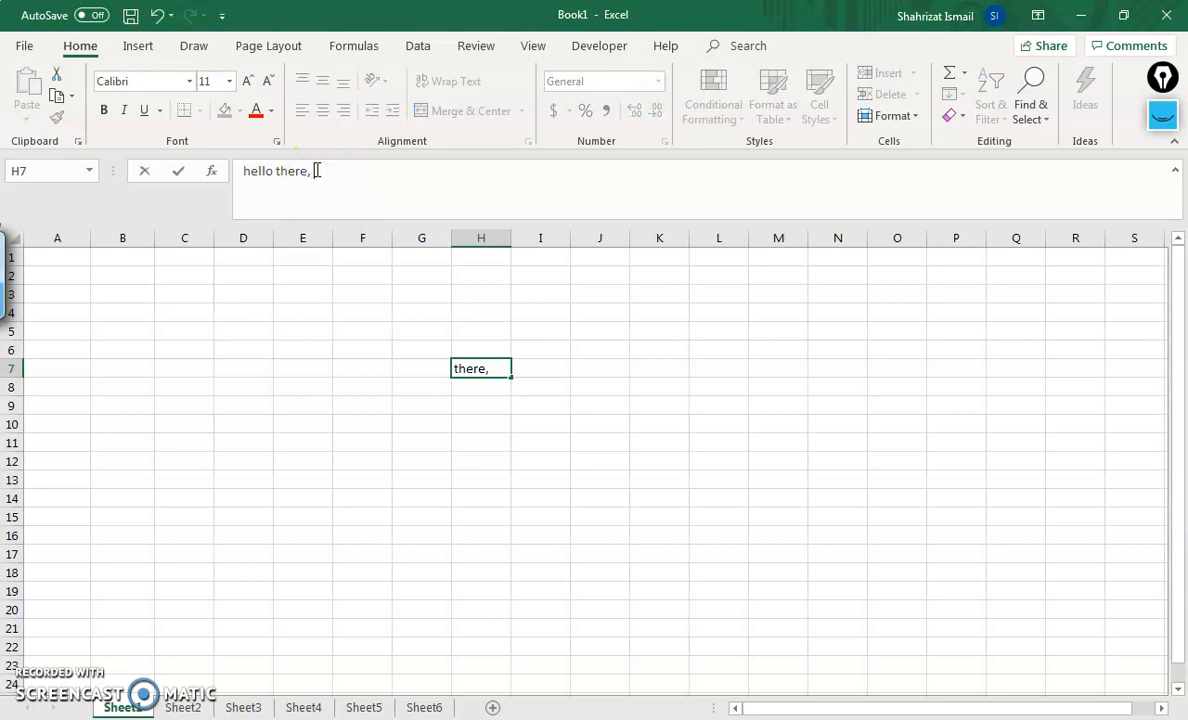
text(, how are you doing?)
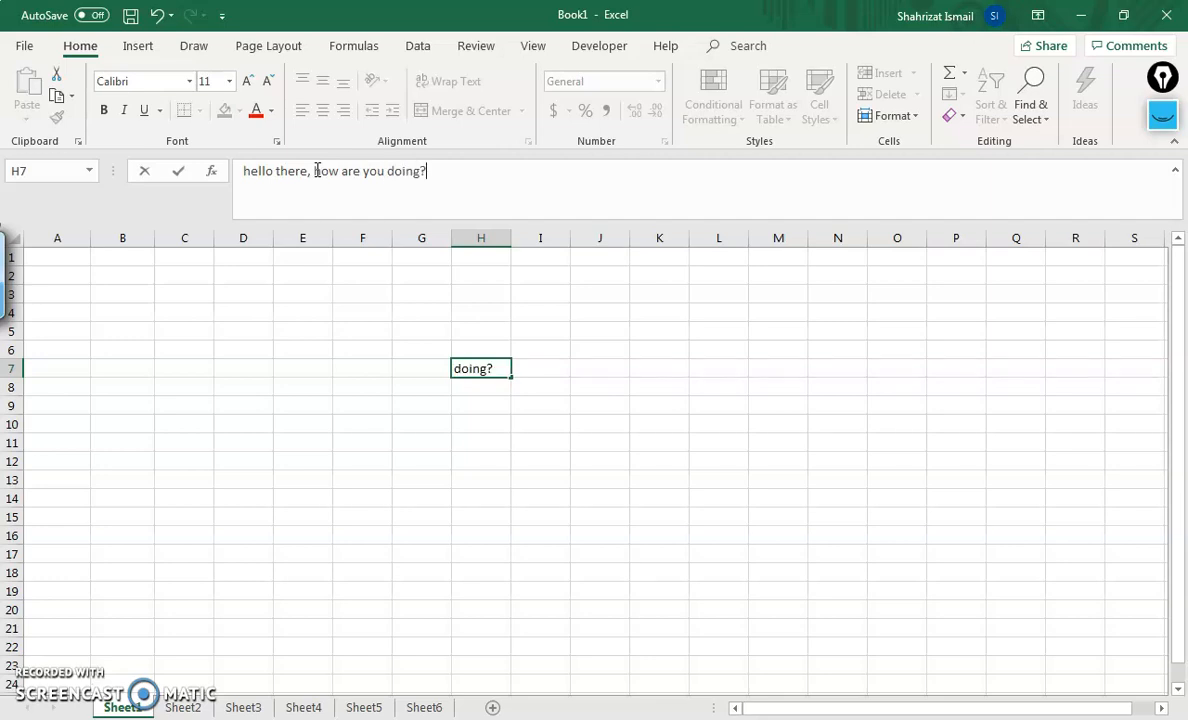
click(497, 427)
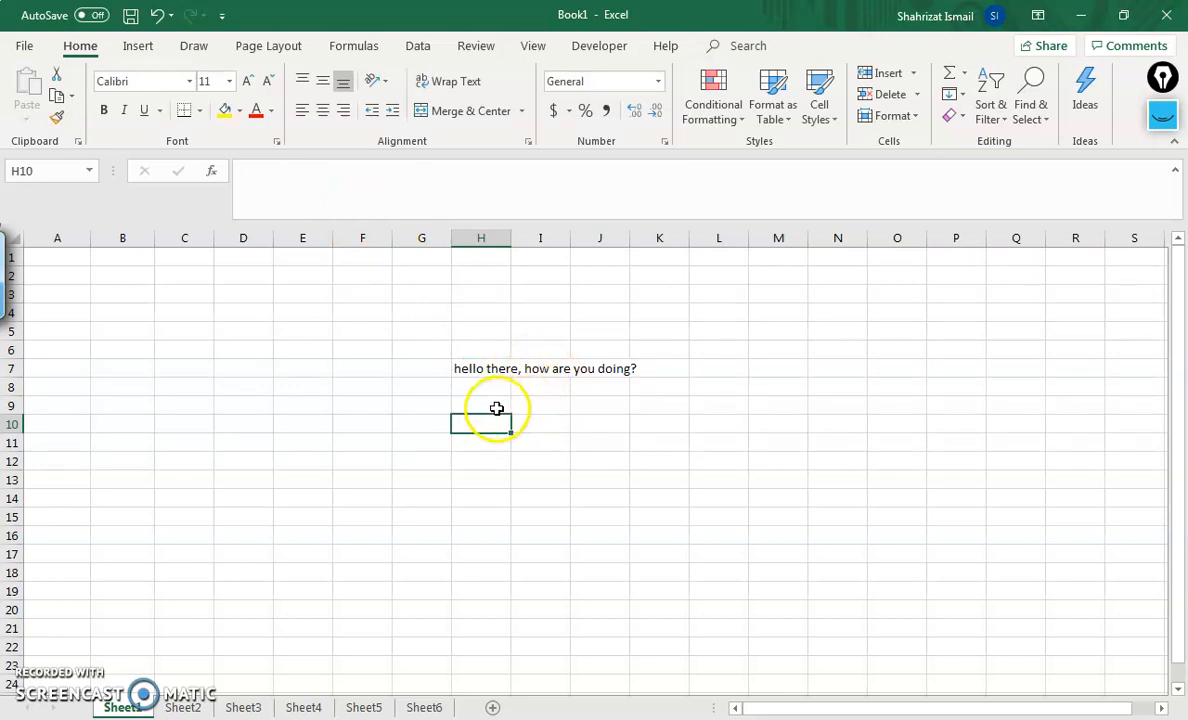
- Clear the contents of cell H7
click(486, 366)
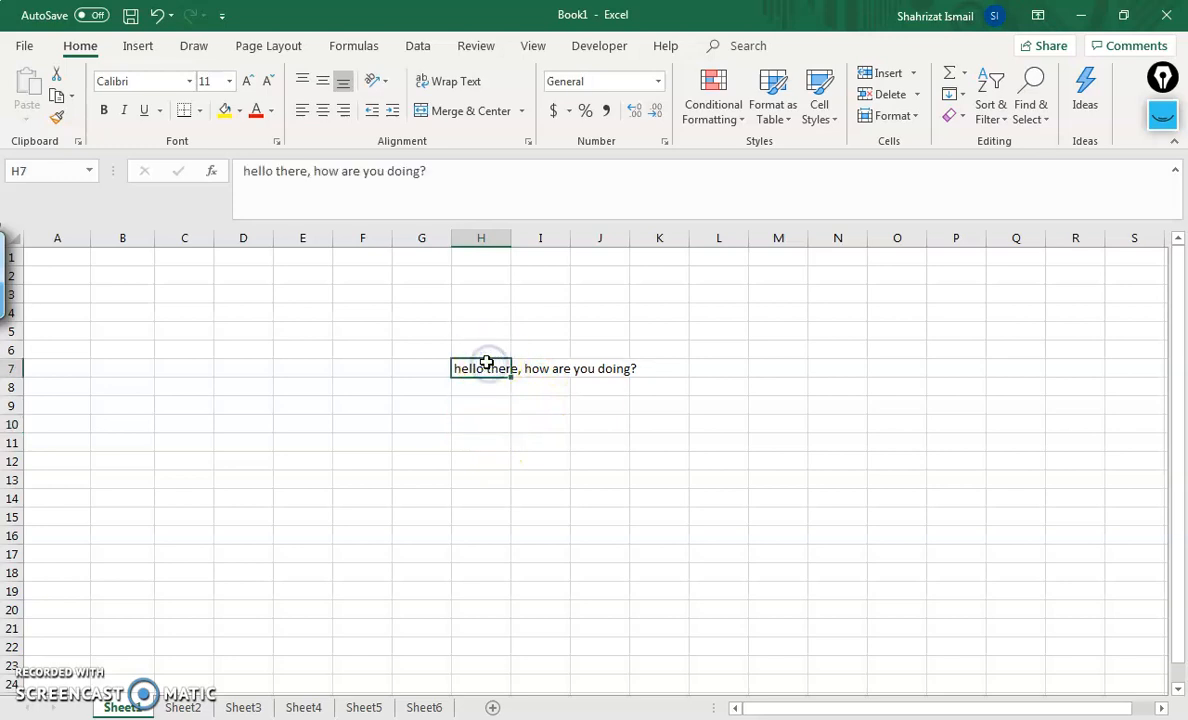
key(Delete)
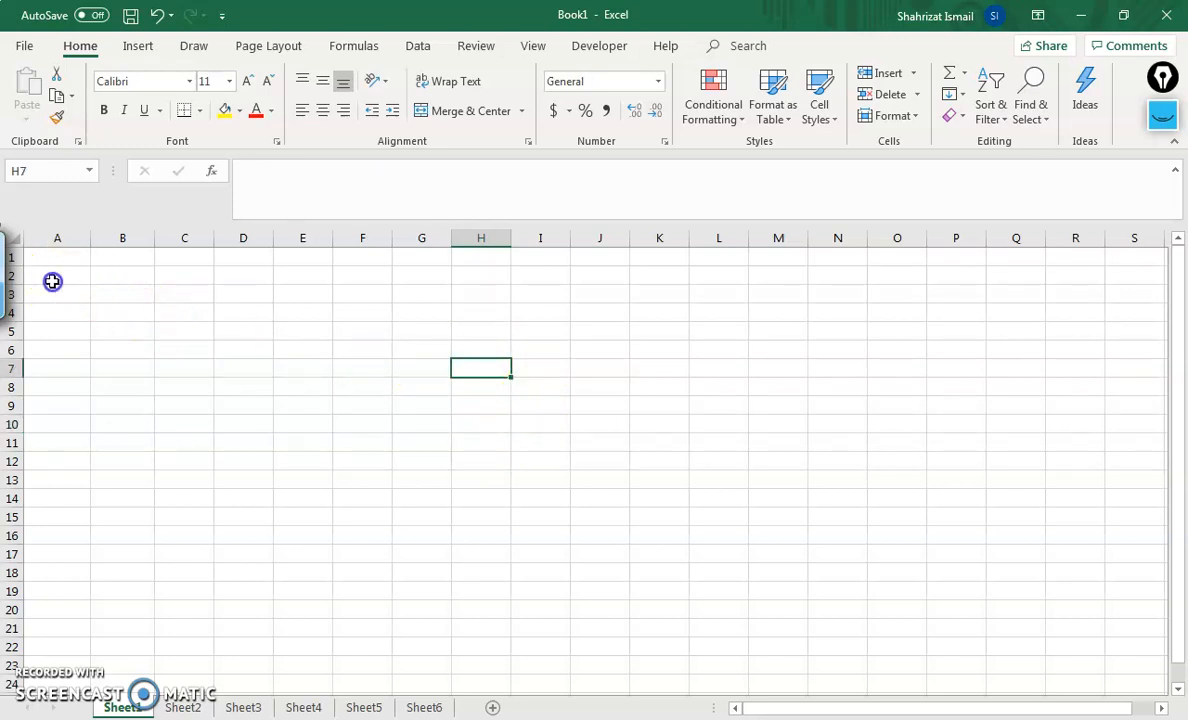
- Enter the title "Group Trip to Pulau Tioman !! Yeay!!" in cell A2
click(51, 280)
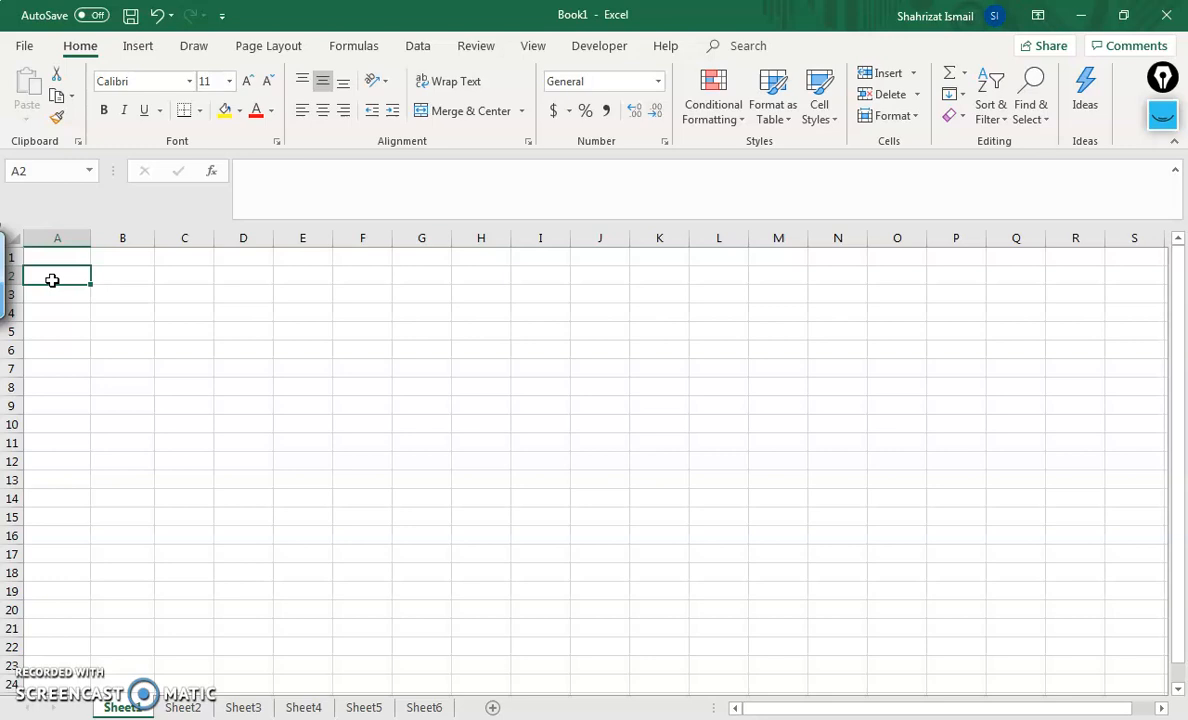
text(Gr)
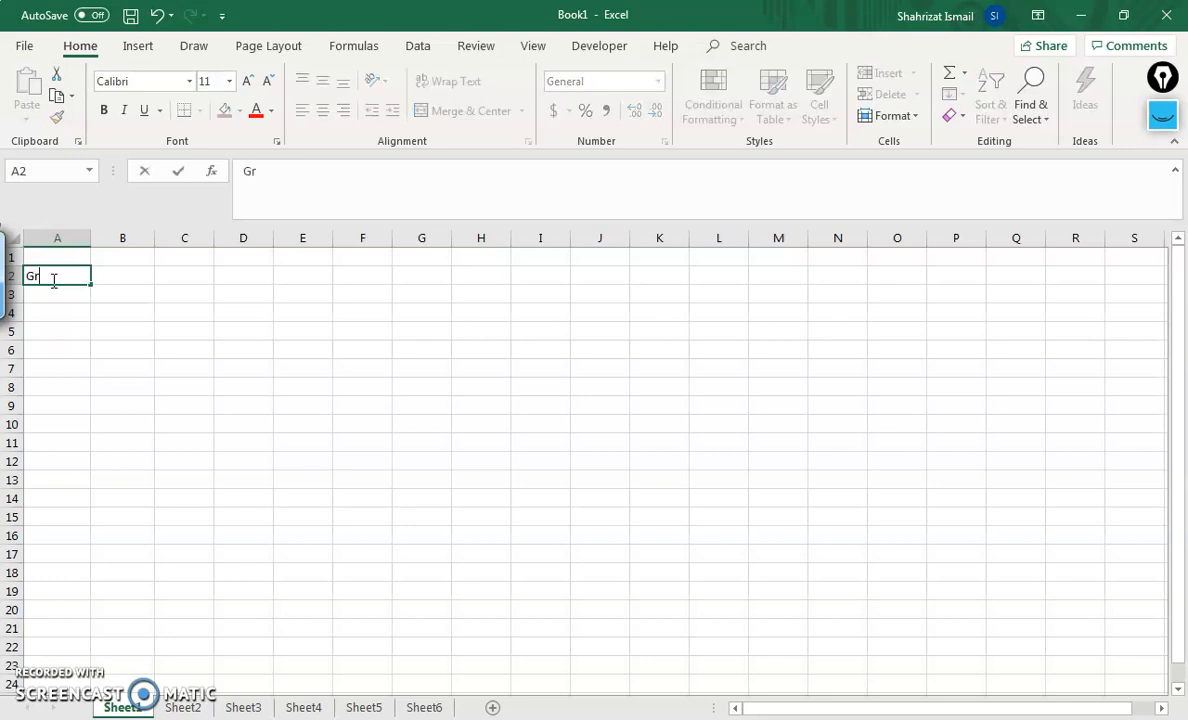
text(ouyeayp Trip)
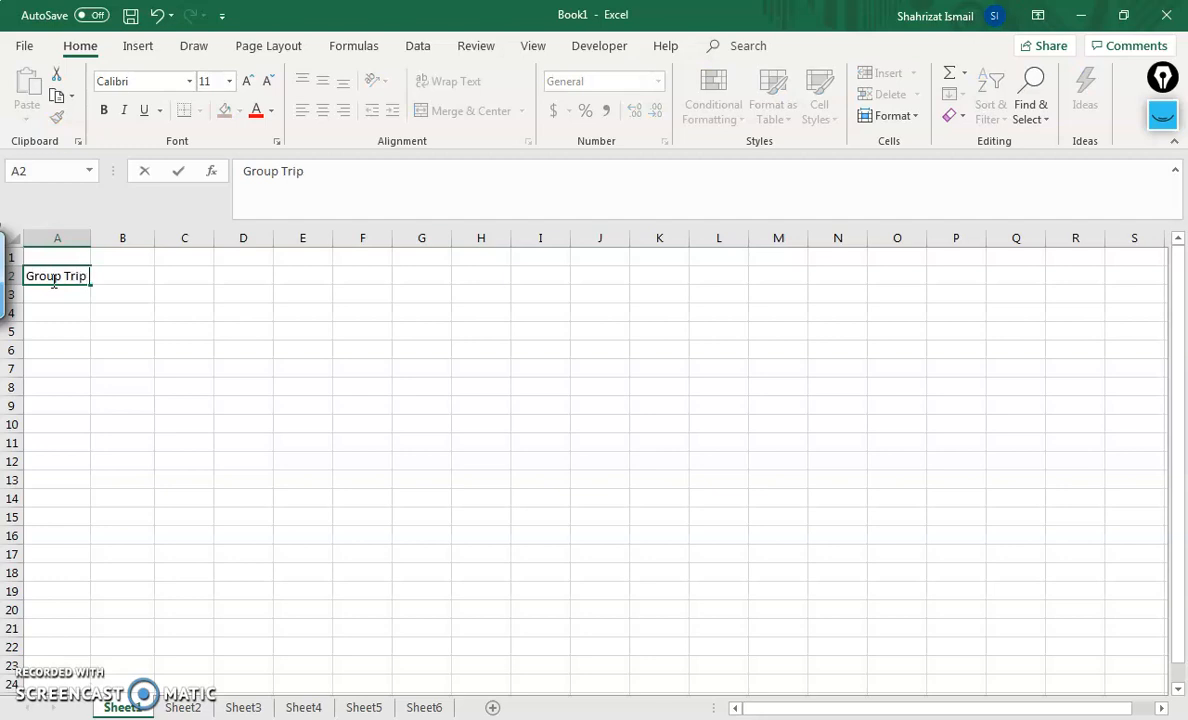
text( to Pulau Tioman)
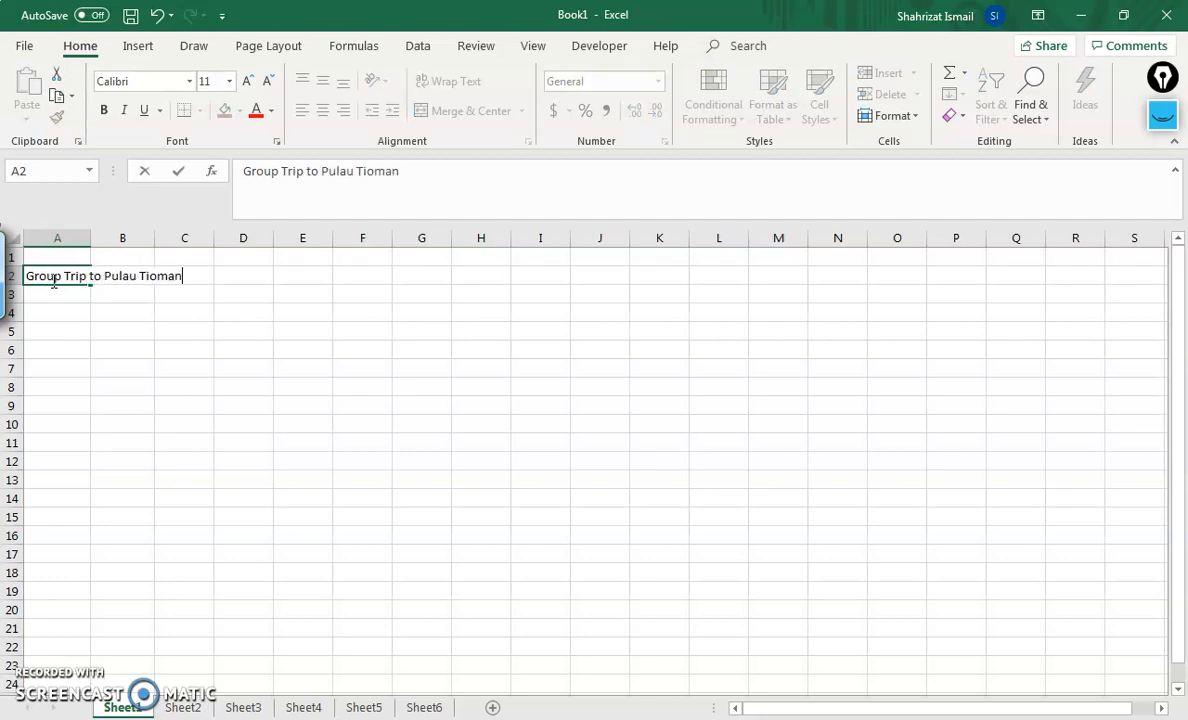
text( !!)
click(54, 279)
text(yeay)
key(BackSpace)
key(BackSpace)
key(BackSpace)
key(BackSpace)
key(End)
text(Yeay!!)
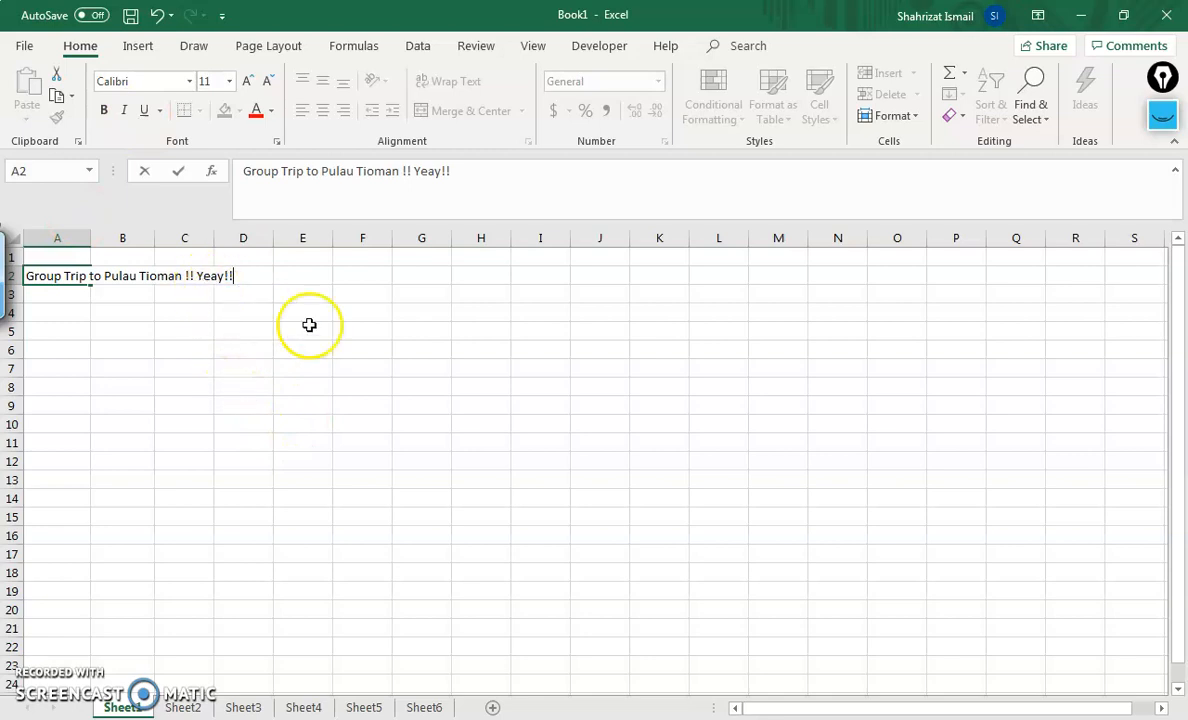
click(397, 367)
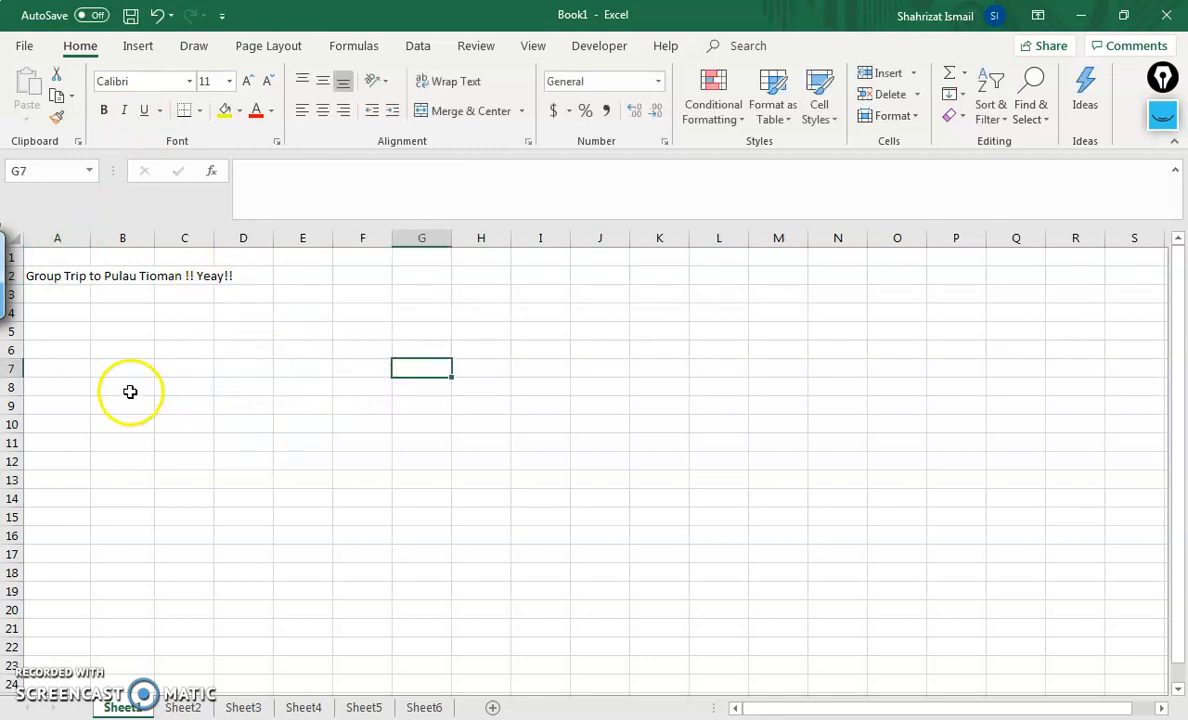
- Examine the contents of cells A2, B2, C2 and D2 in the formula bar to check which one holds the title
click(68, 277)
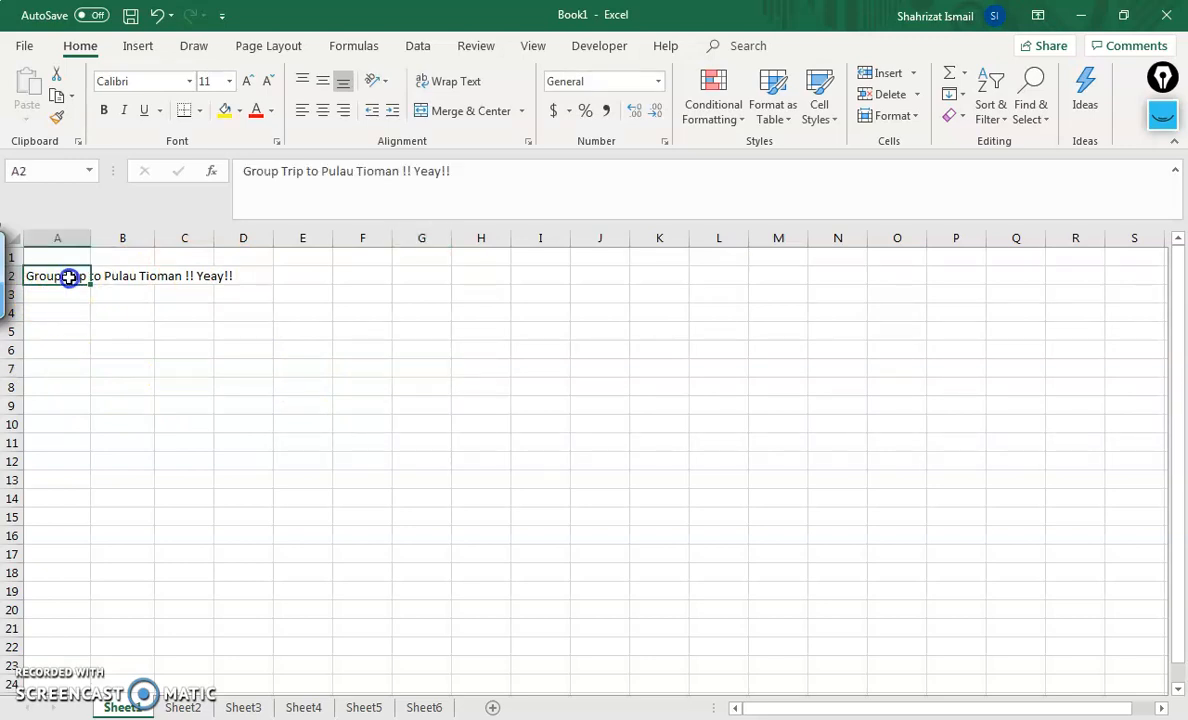
click(249, 276)
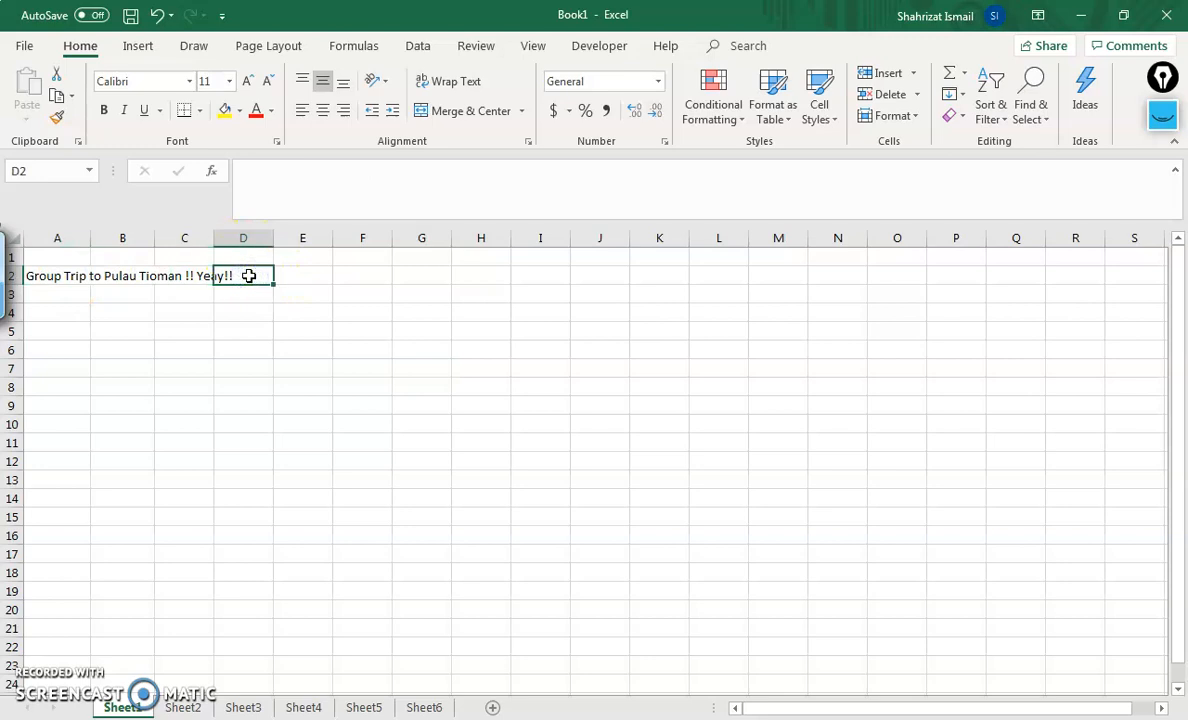
click(63, 277)
click(120, 273)
click(284, 178)
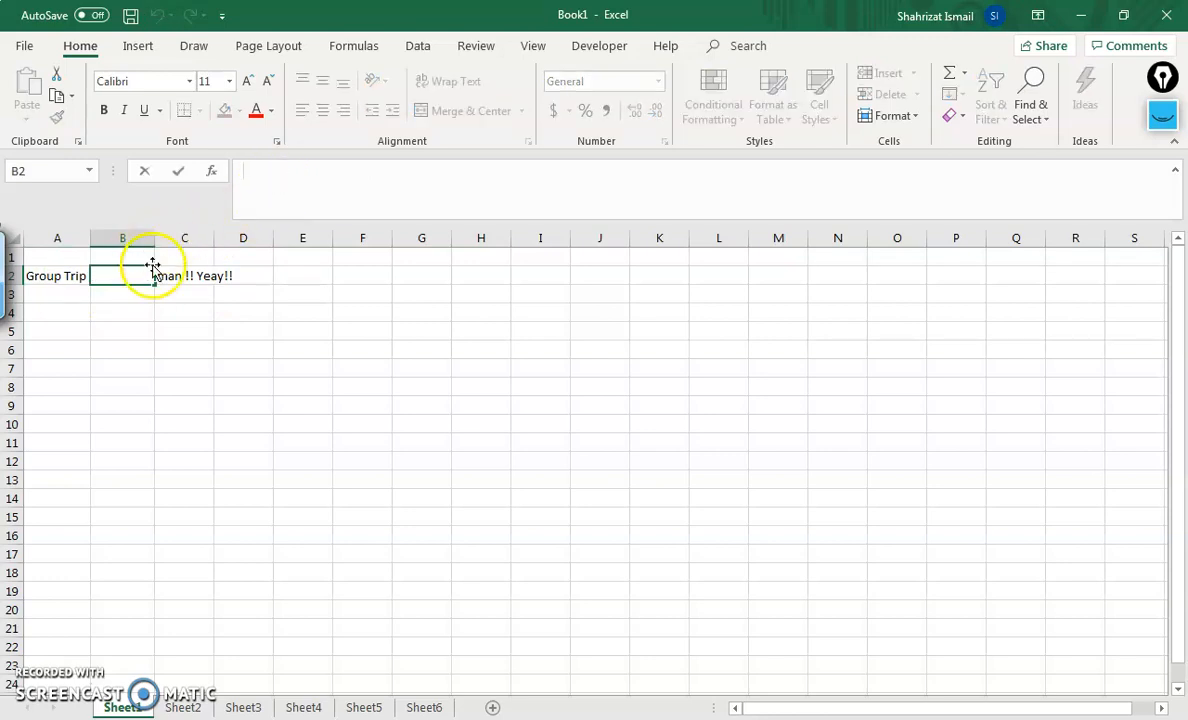
click(186, 276)
click(265, 206)
click(244, 272)
click(250, 180)
click(98, 307)
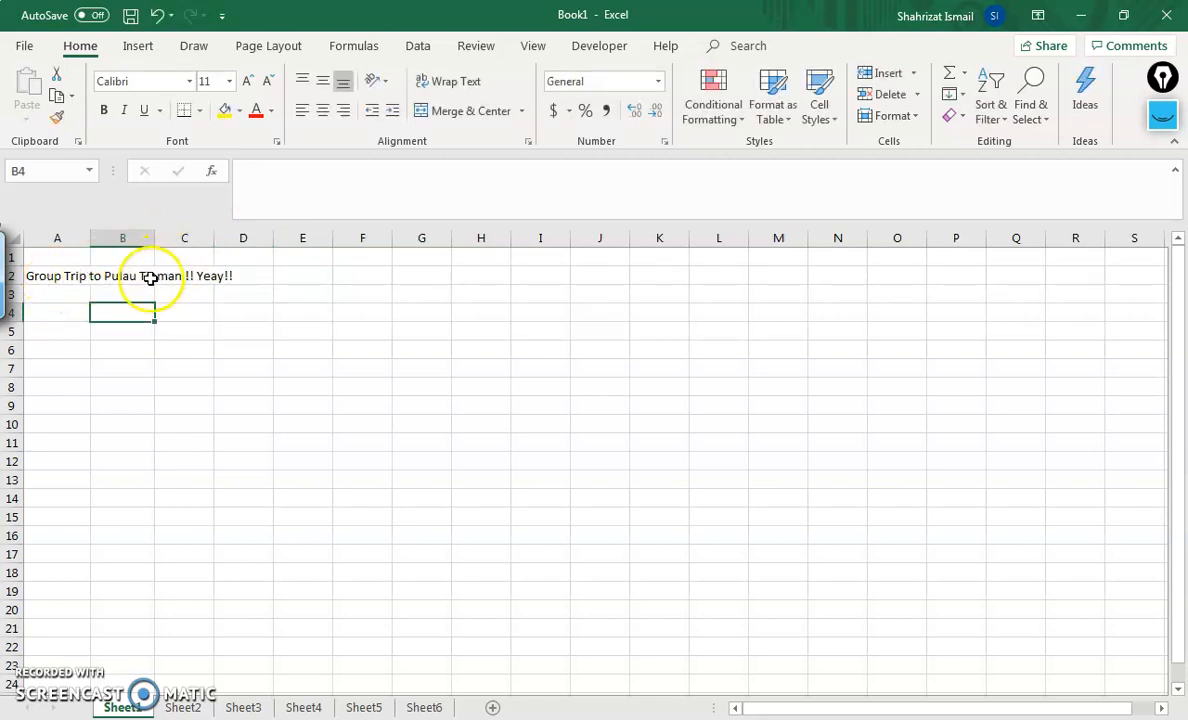
- Examine the title in A2 and the range A2:D2 that its text visually spans
click(57, 276)
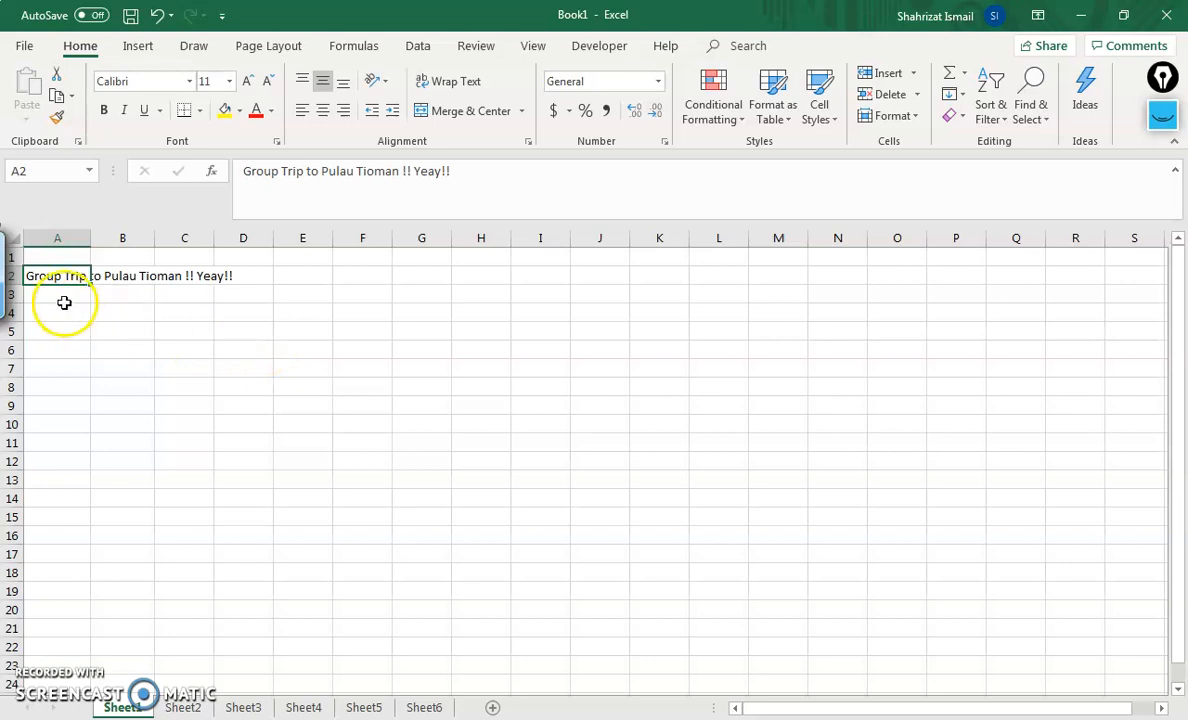
click(78, 275)
drag(78, 275, 244, 273)
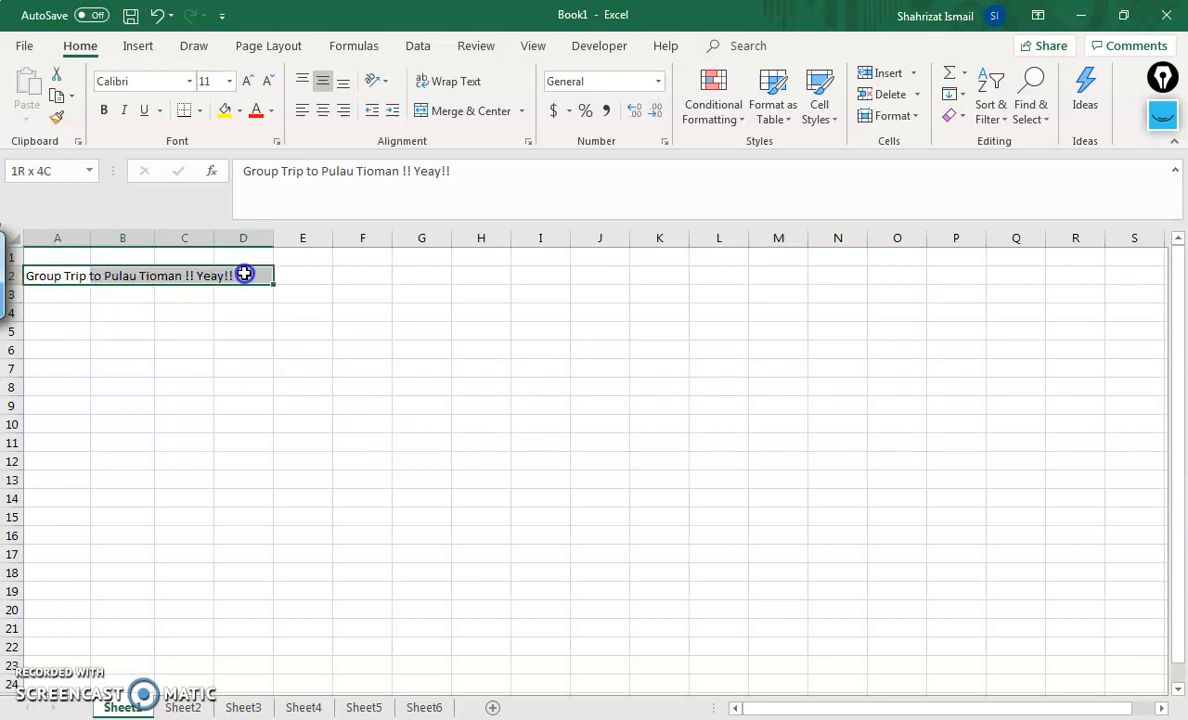
click(236, 347)
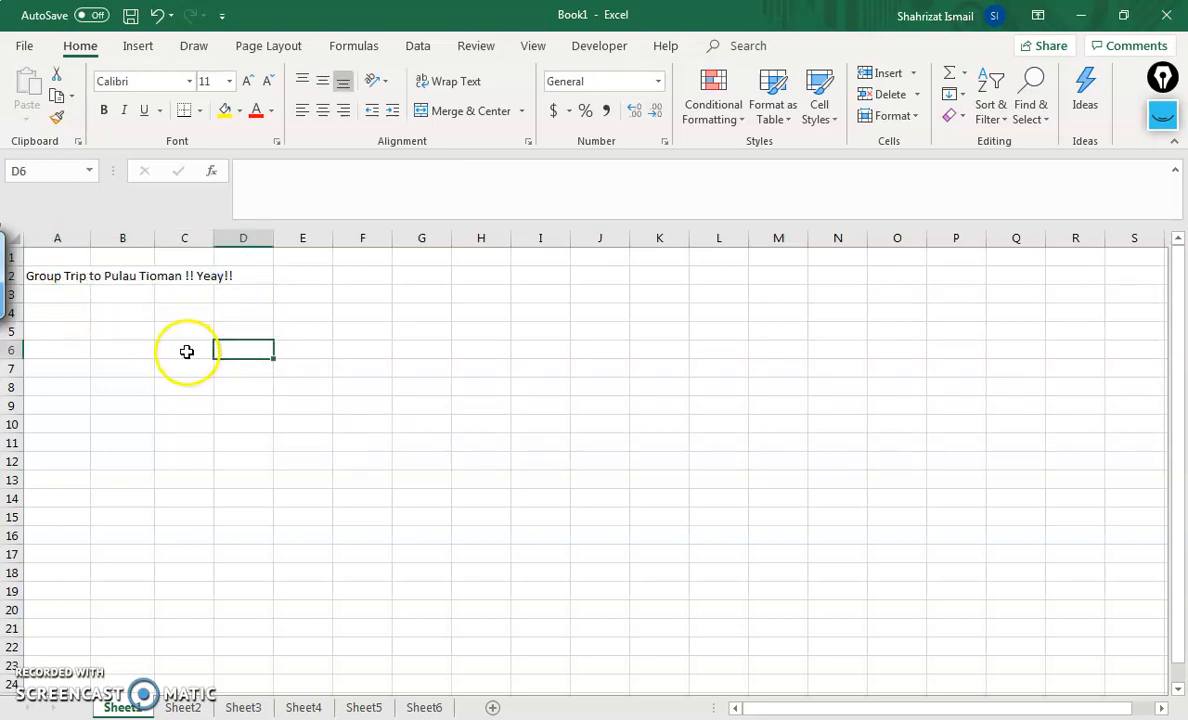
- Try widening column A to hold the whole title, and narrow it back to roughly its original width
drag(91, 238, 260, 248)
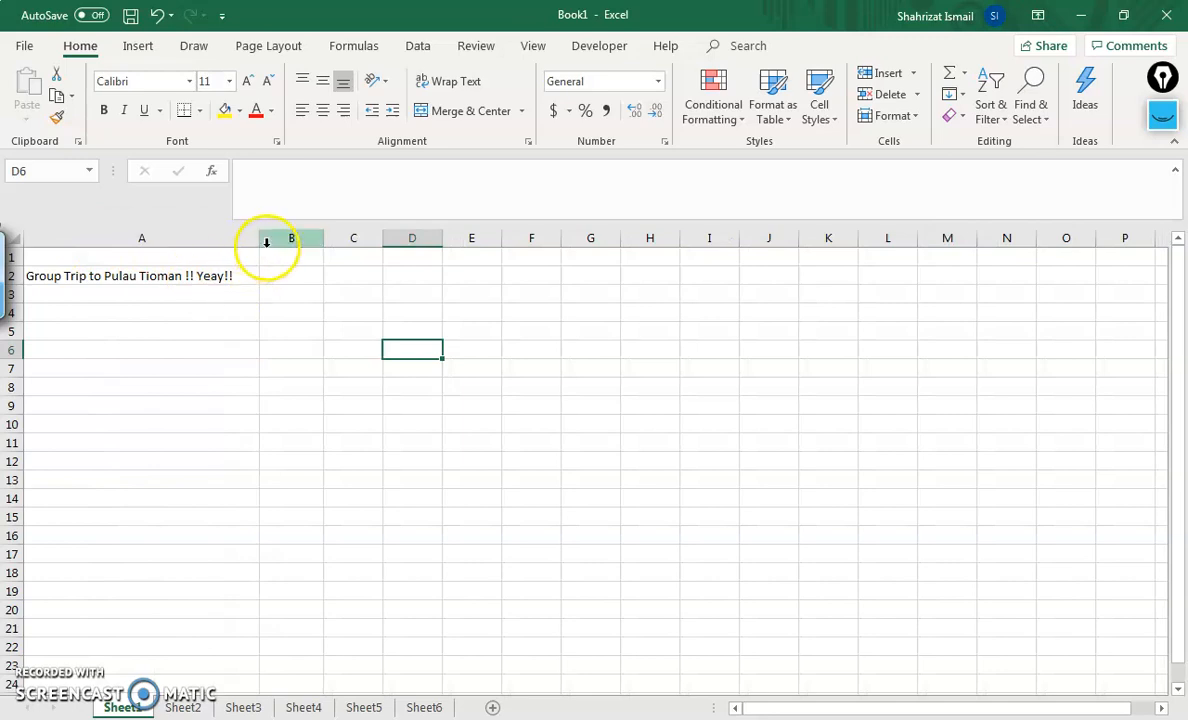
drag(259, 240, 98, 252)
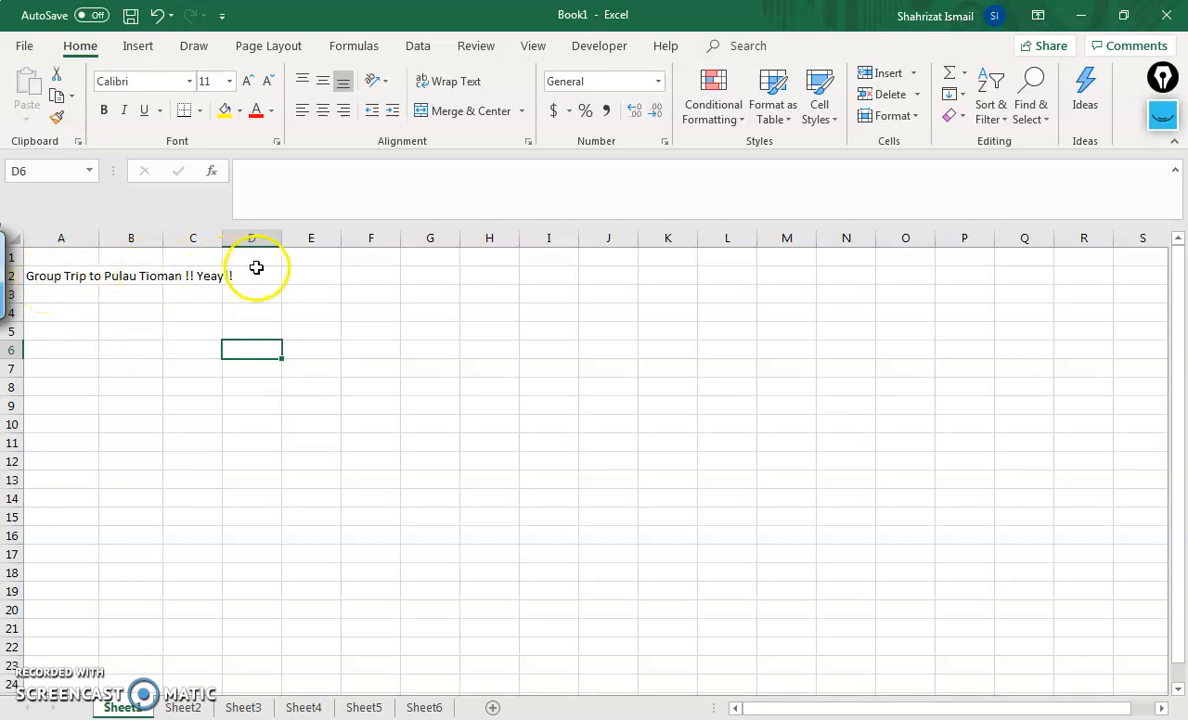
- Merge and center the title across cells A2 to D2, and check that the range behaves as one cell
drag(42, 279, 236, 267)
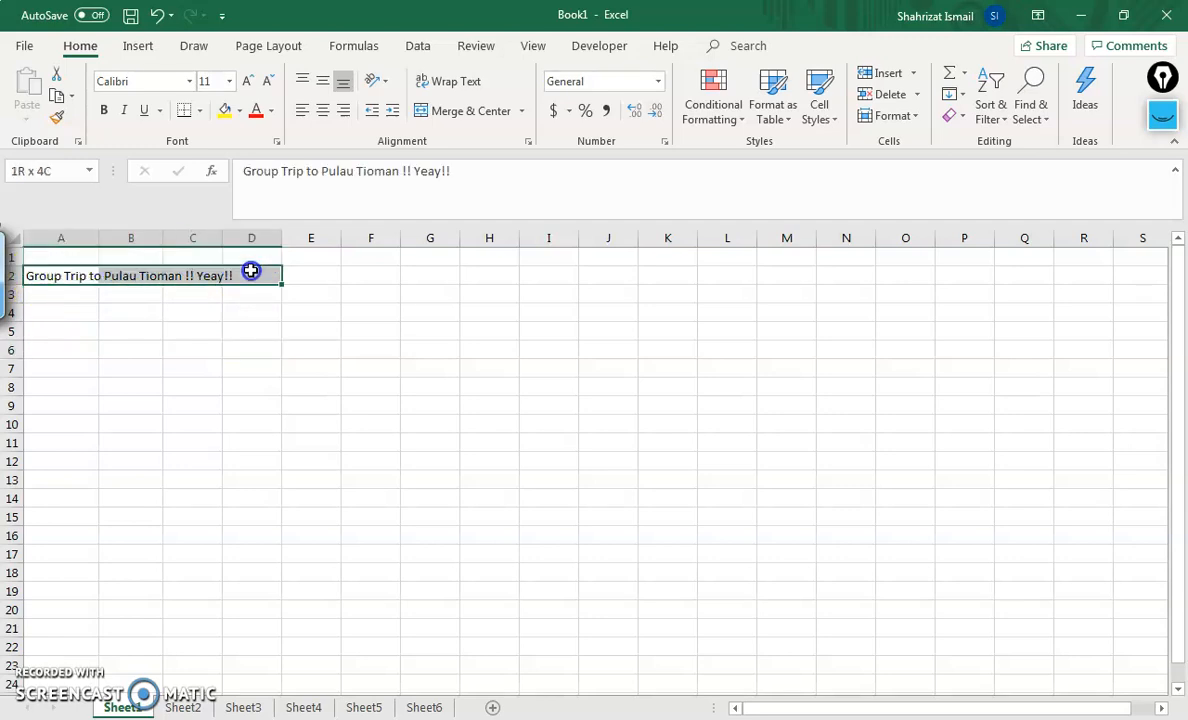
click(40, 278)
drag(40, 277, 255, 275)
click(58, 272)
drag(70, 280, 244, 278)
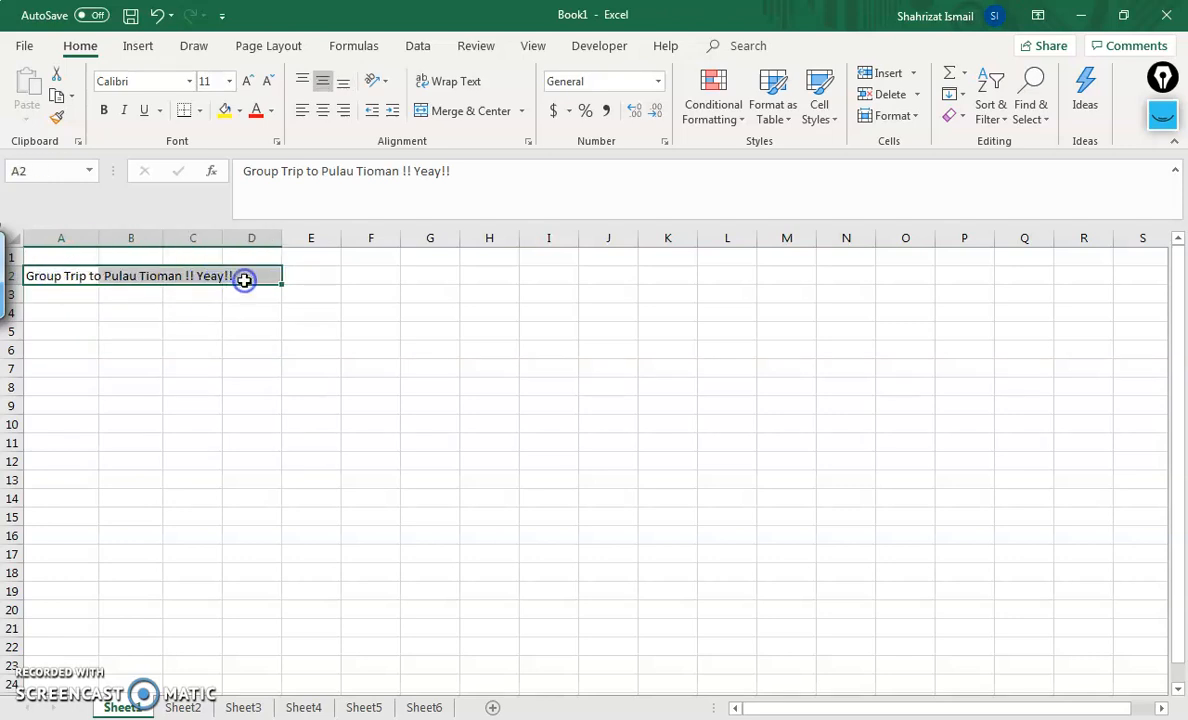
click(464, 116)
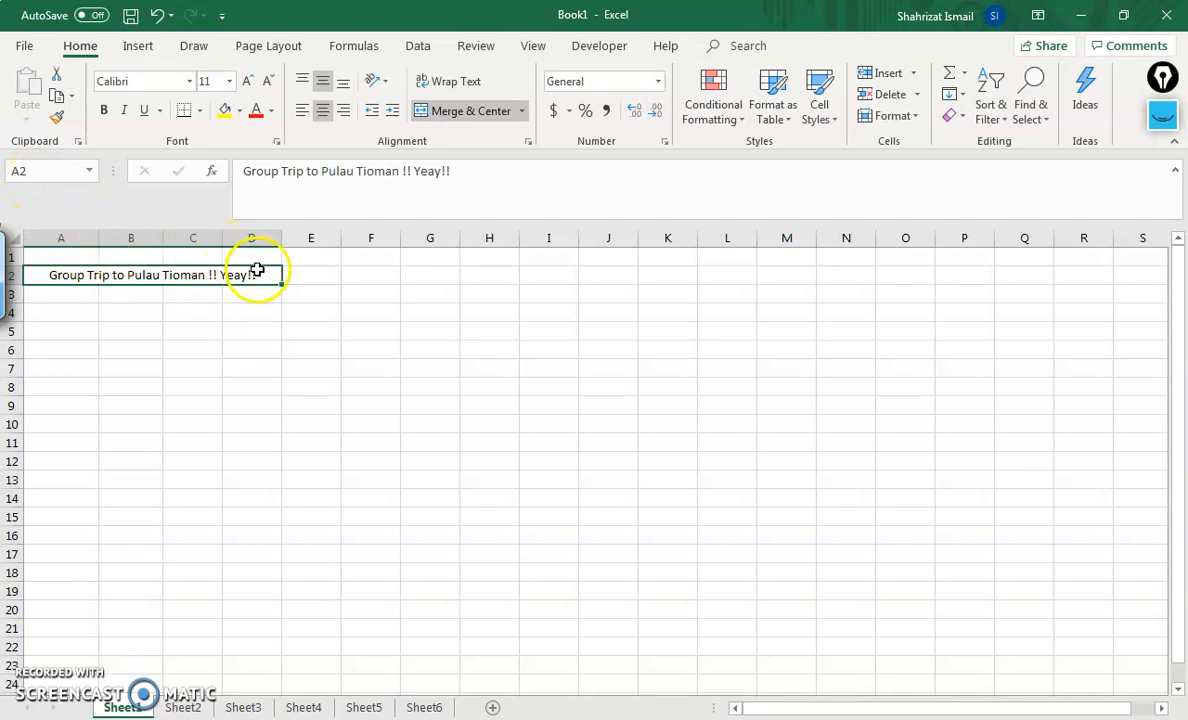
key(Right)
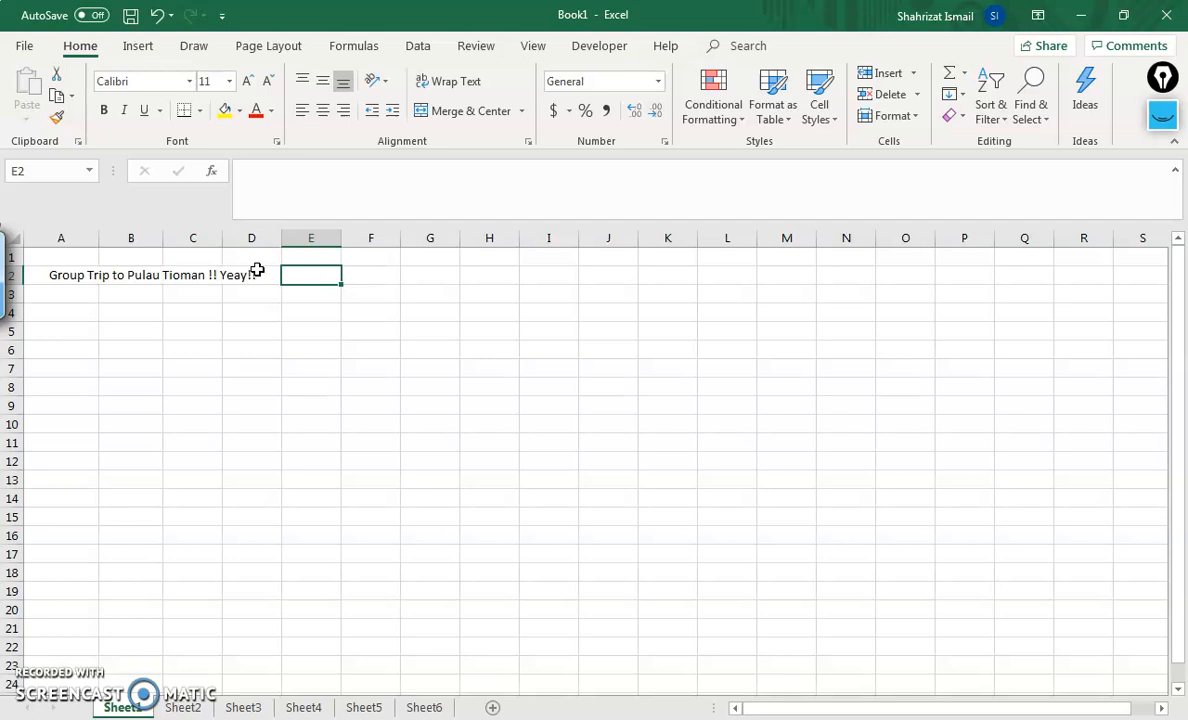
key(Left)
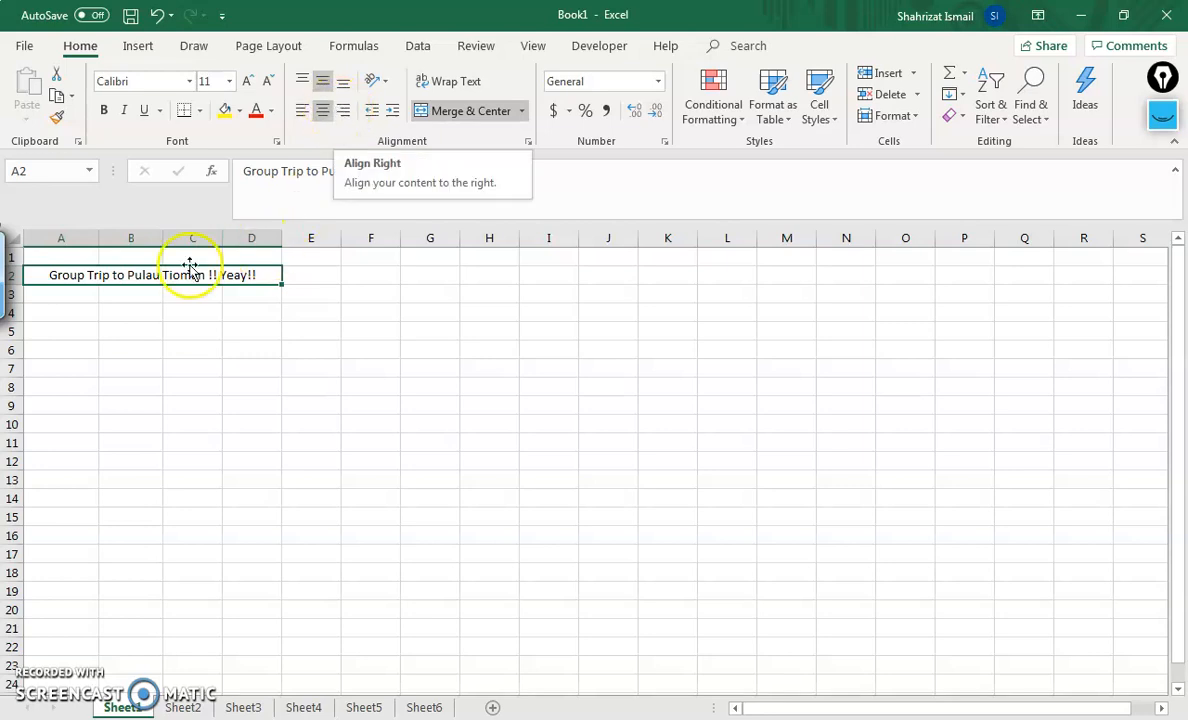
- Enter the label "Target:" in cell A4 and the amount 600 in cell B4
click(53, 313)
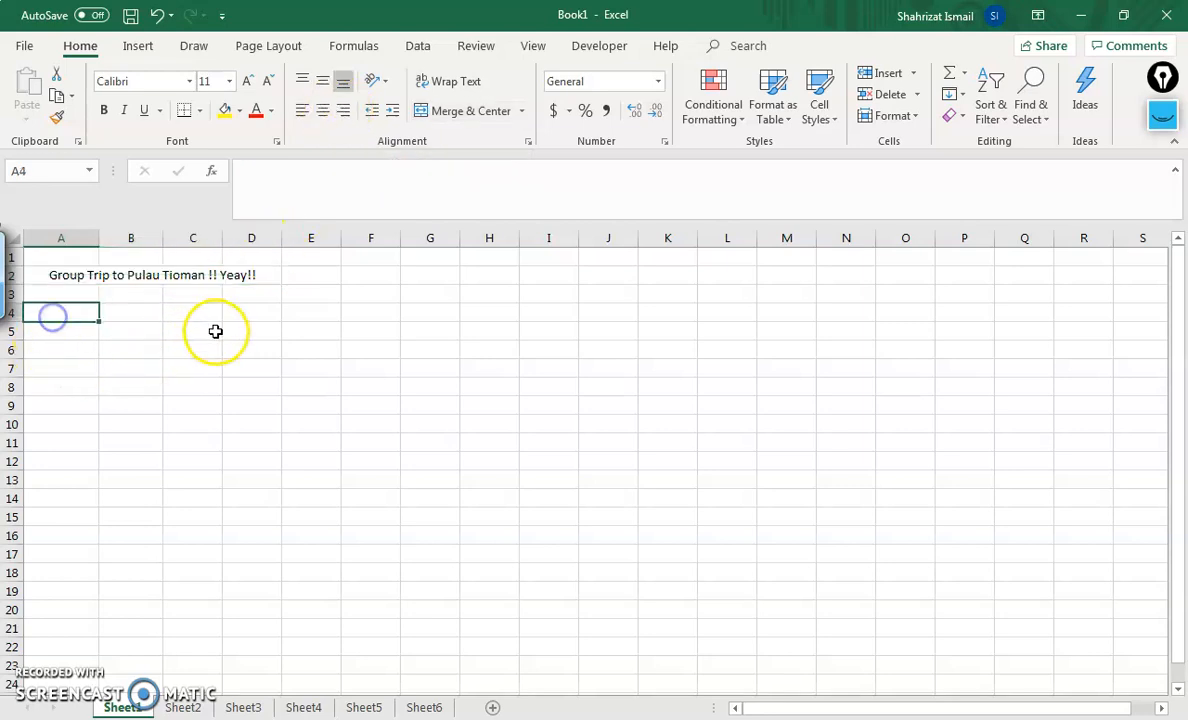
text(Target:)
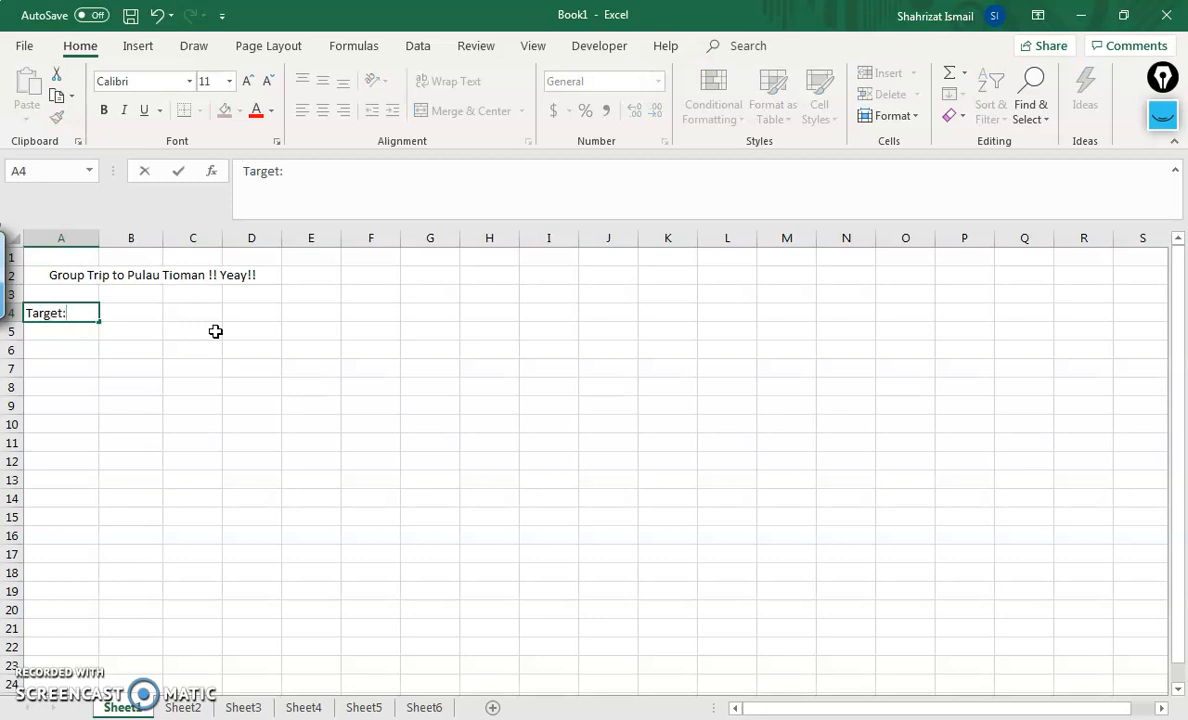
key(Tab)
text(6)
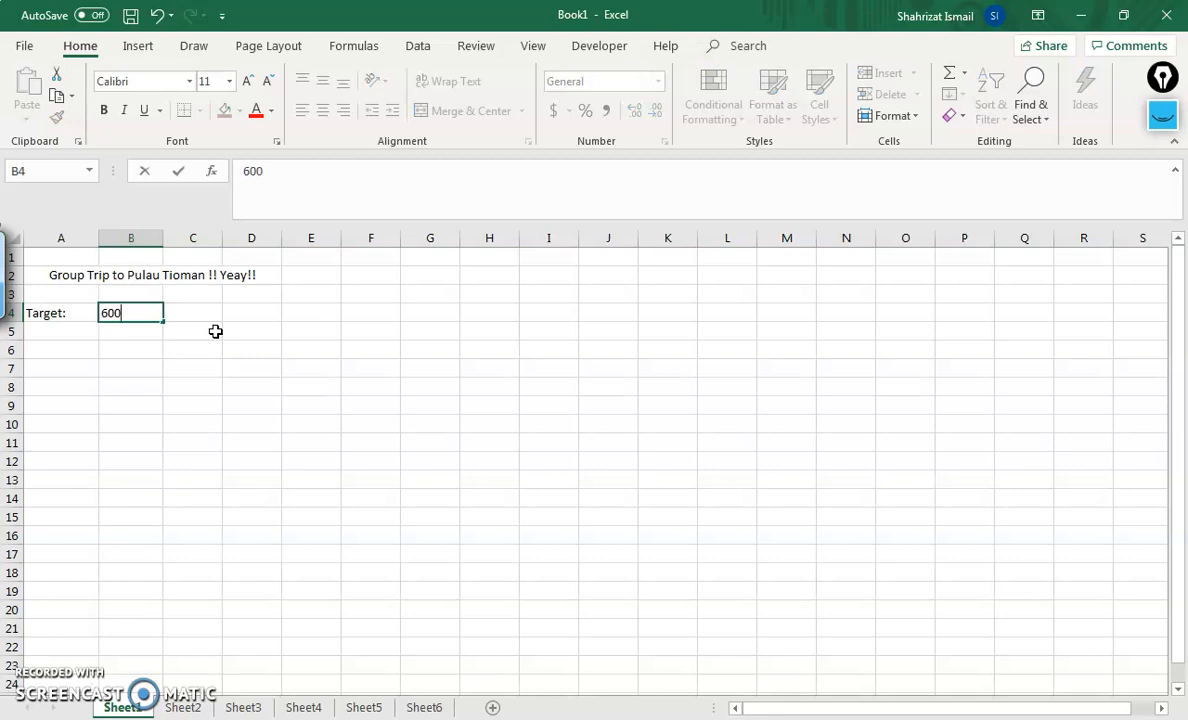
- Enter the column heading "First name" in cell A6
click(65, 355)
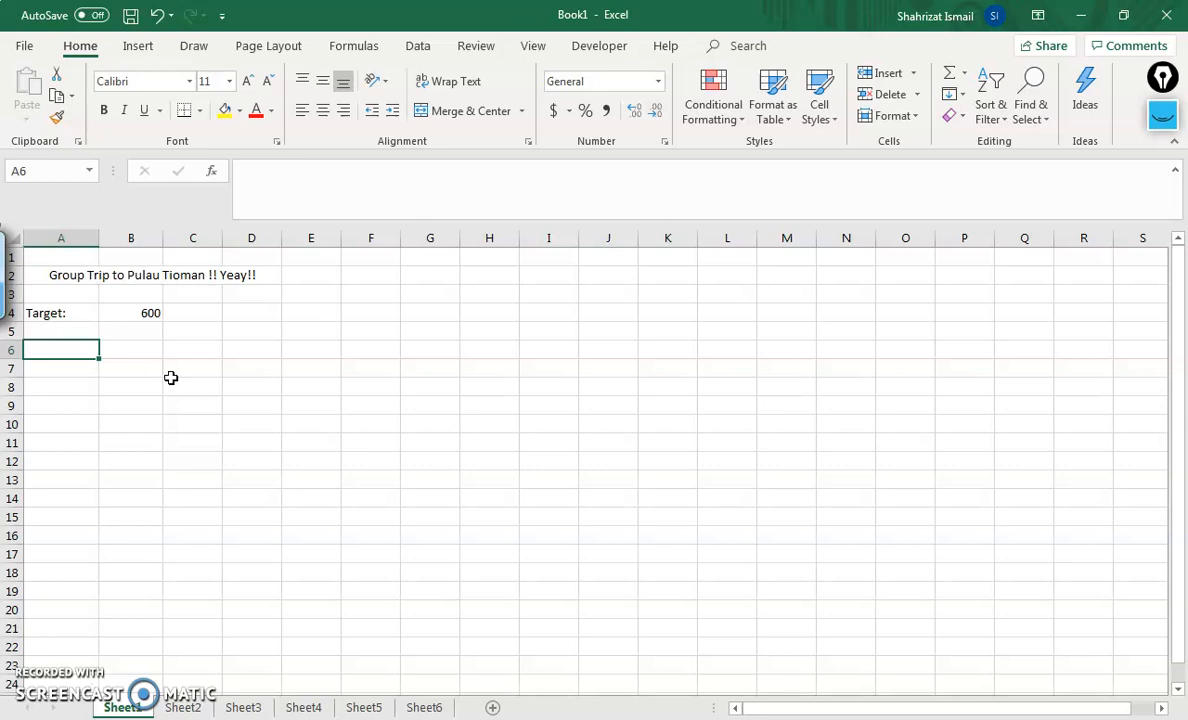
text(First name)
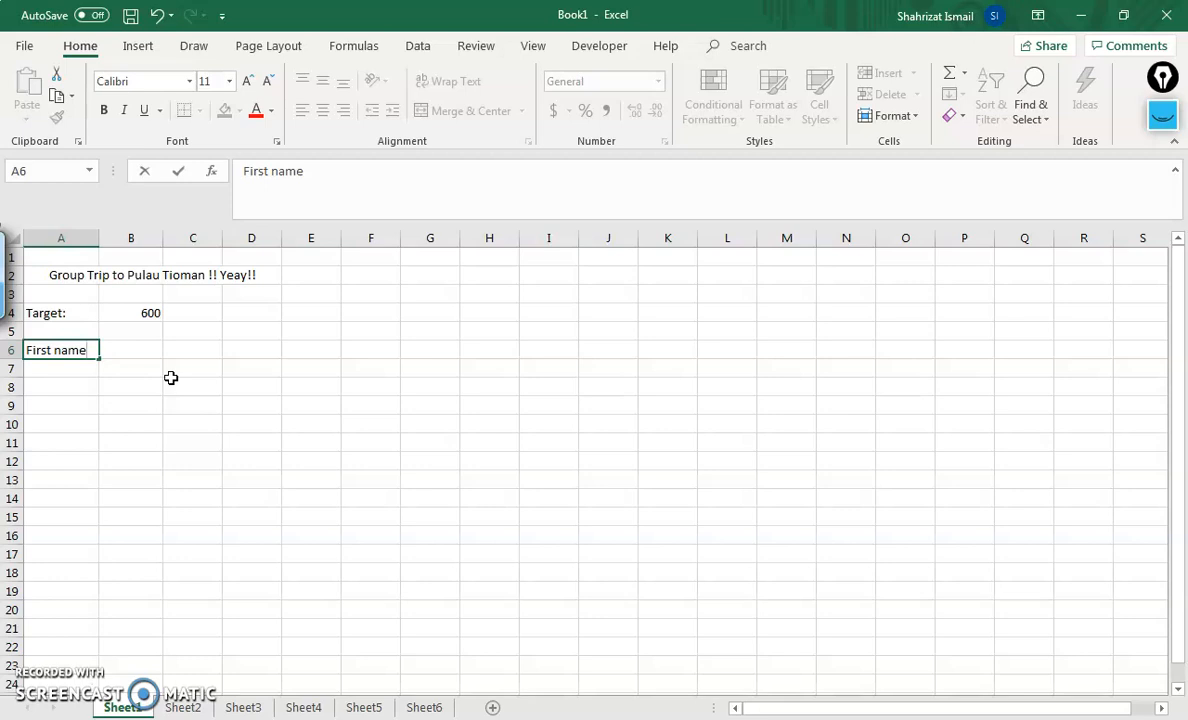
click(1162, 117)
click(1160, 114)
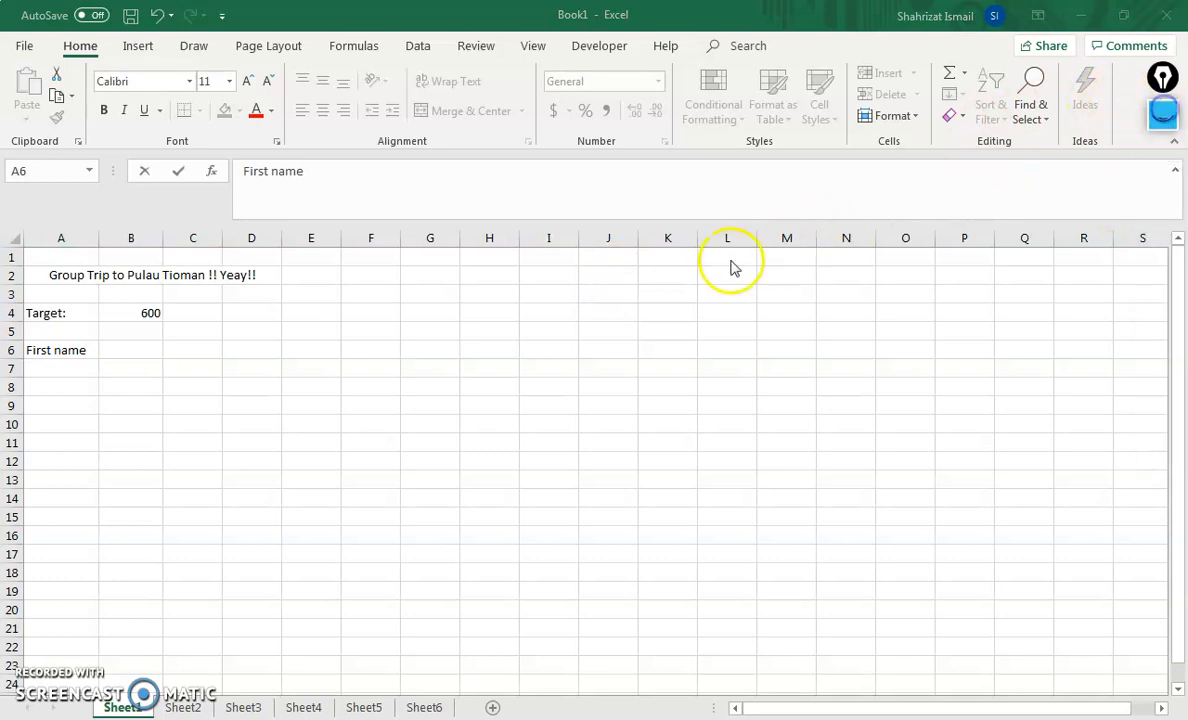
click(72, 348)
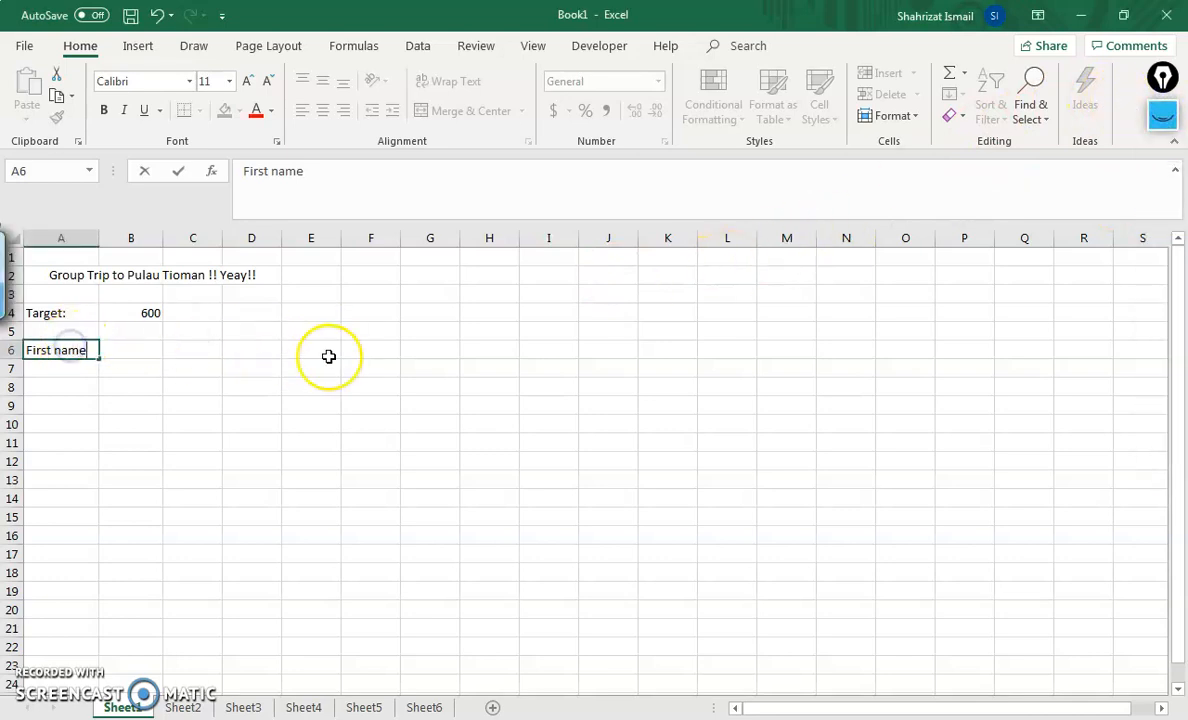
key(Tab)
- Move the active cell along row 6 to H6 and back to the "First name" cell in A6
key(Tab)
key(Tab)
key(Tab)
key(Tab)
key(Tab)
key(Tab)
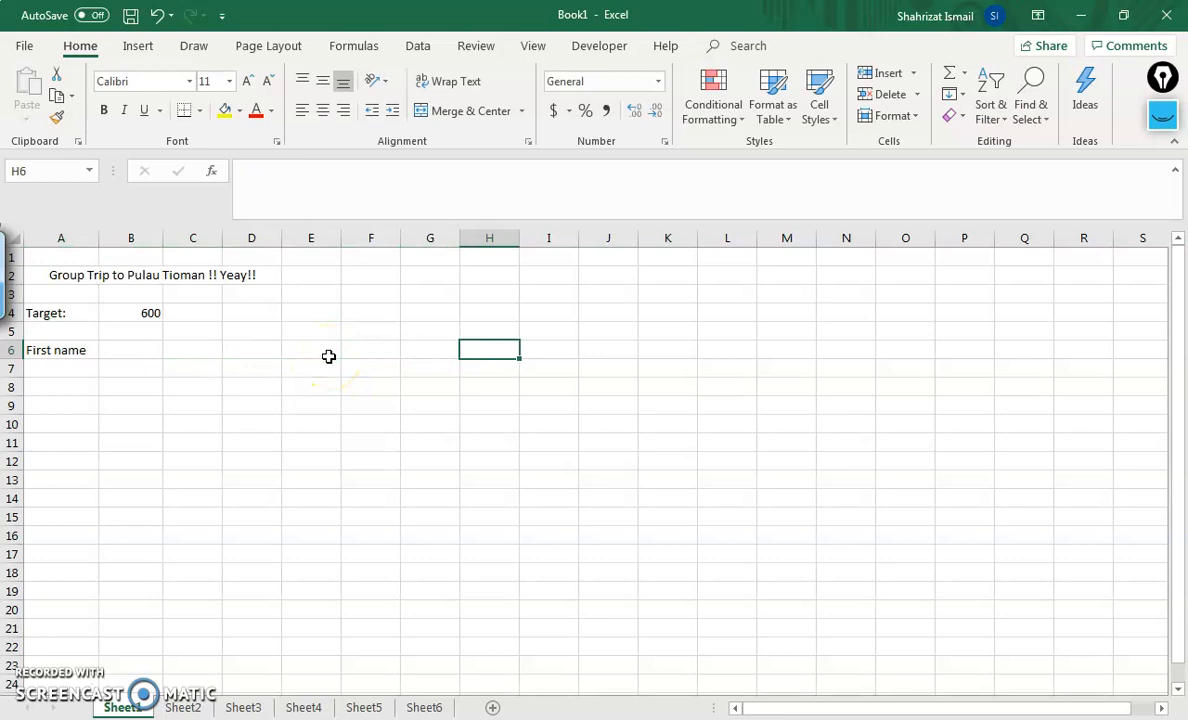
key(Left)
key(Left)
key(Left)
key(Left)
key(Left)
key(Left)
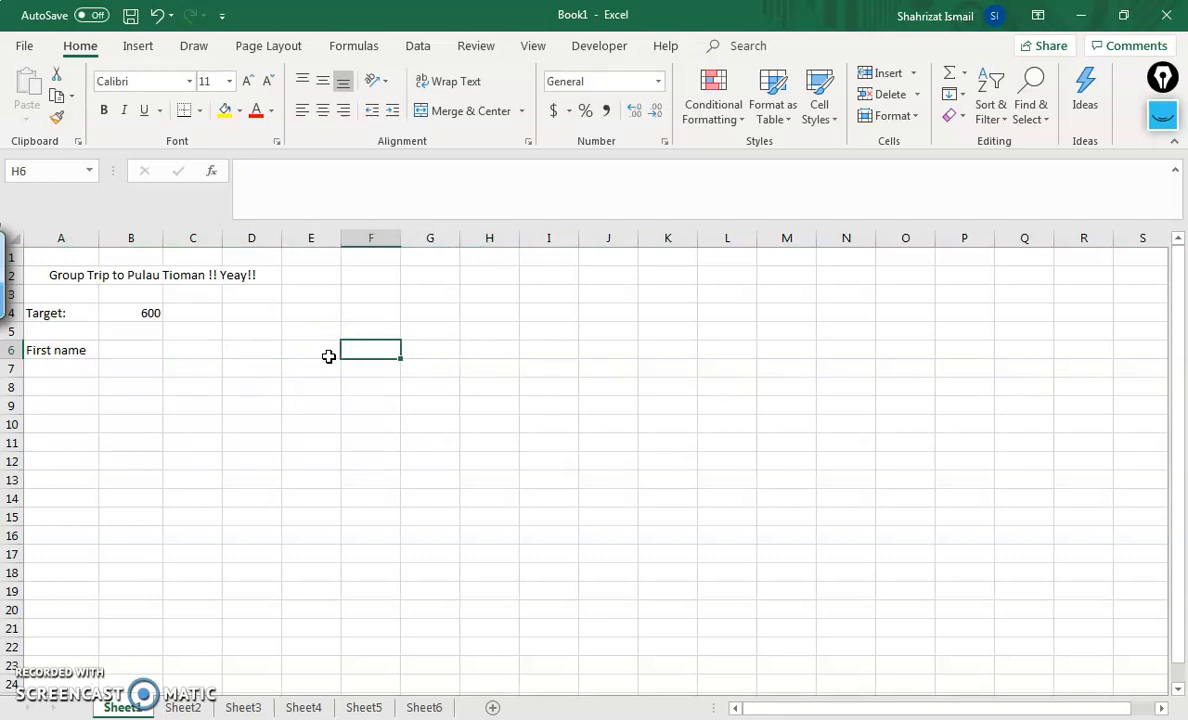
key(Left)
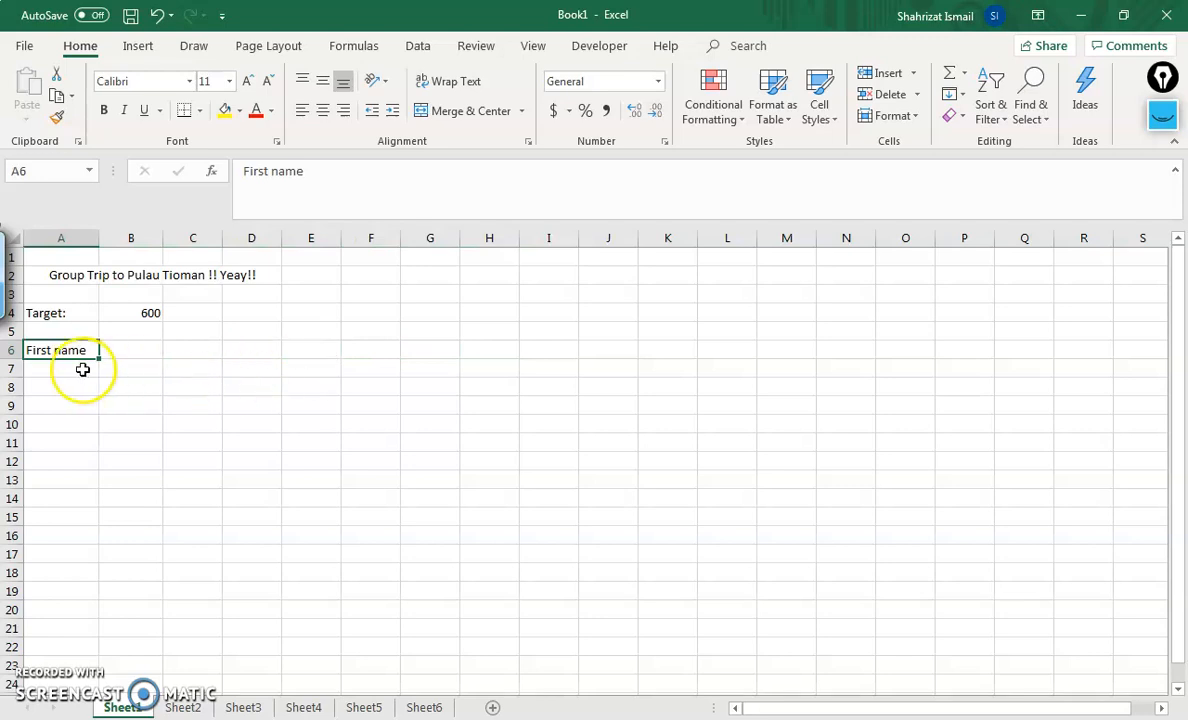
- Move the active cell from A6 across row 6 to J6 and return to A6
key(Right)
key(Right)
key(Right)
key(Right)
key(Right)
key(Right)
key(Right)
key(Right)
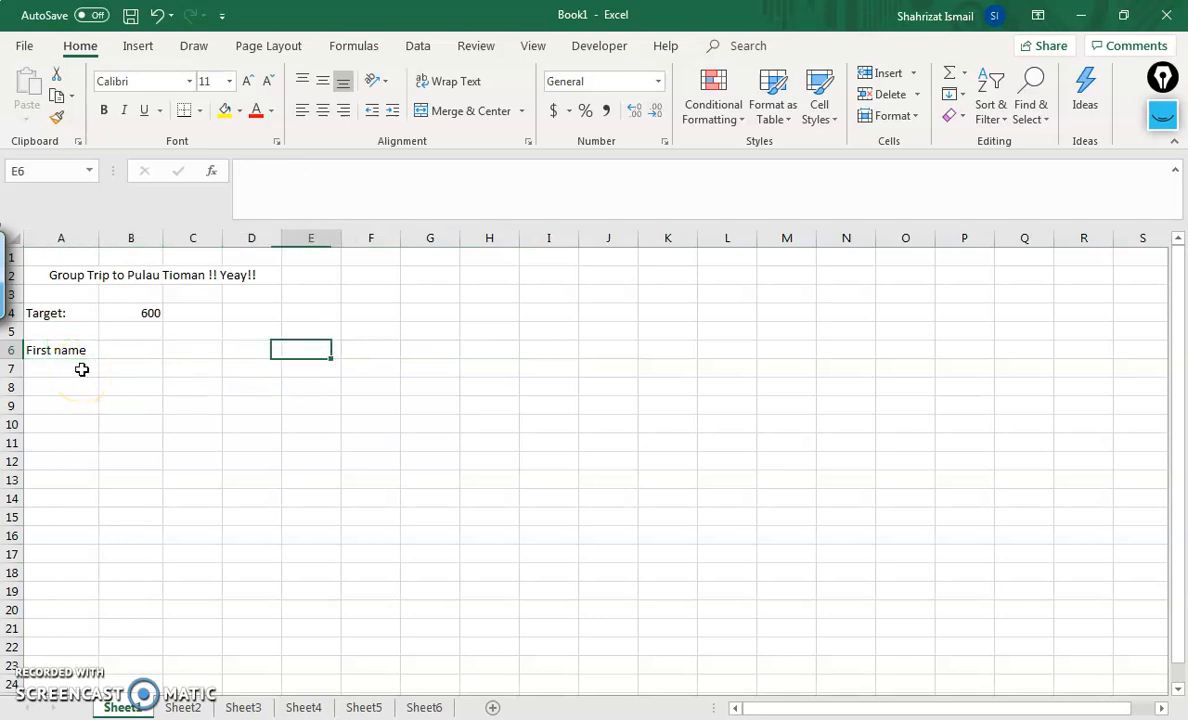
key(Right)
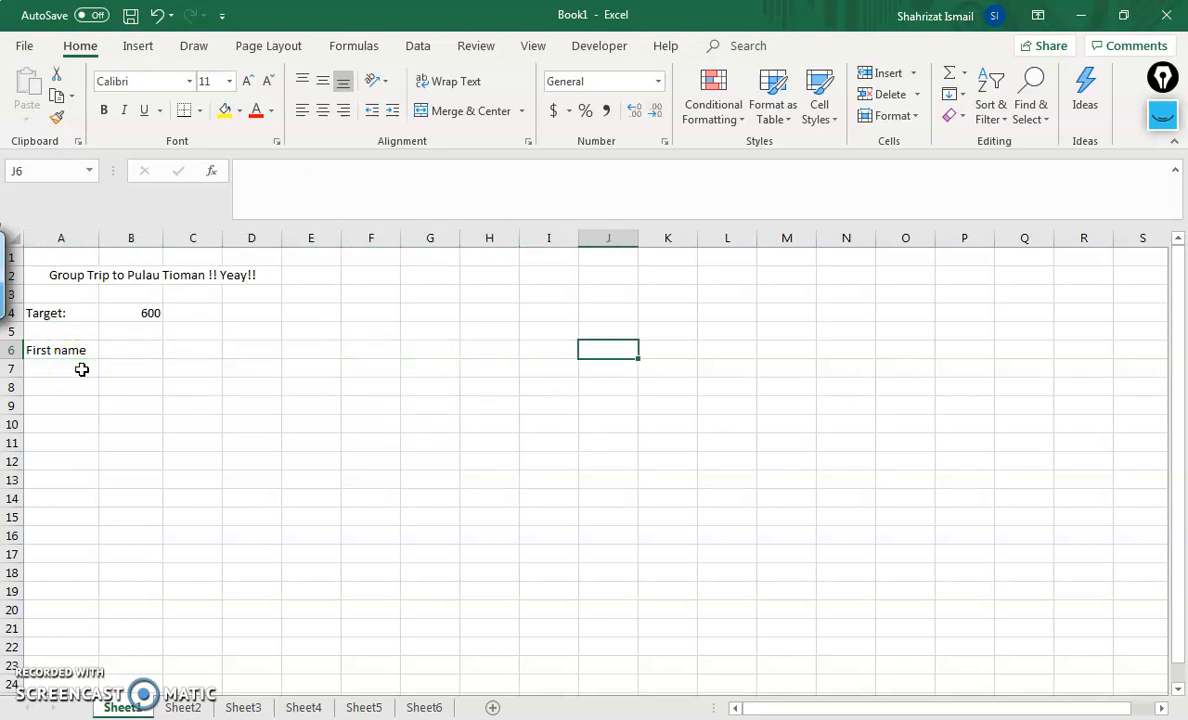
key(Left)
key(Left)
key(Left)
key(Left)
key(Left)
key(Left)
key(Left)
key(Left)
key(Left)
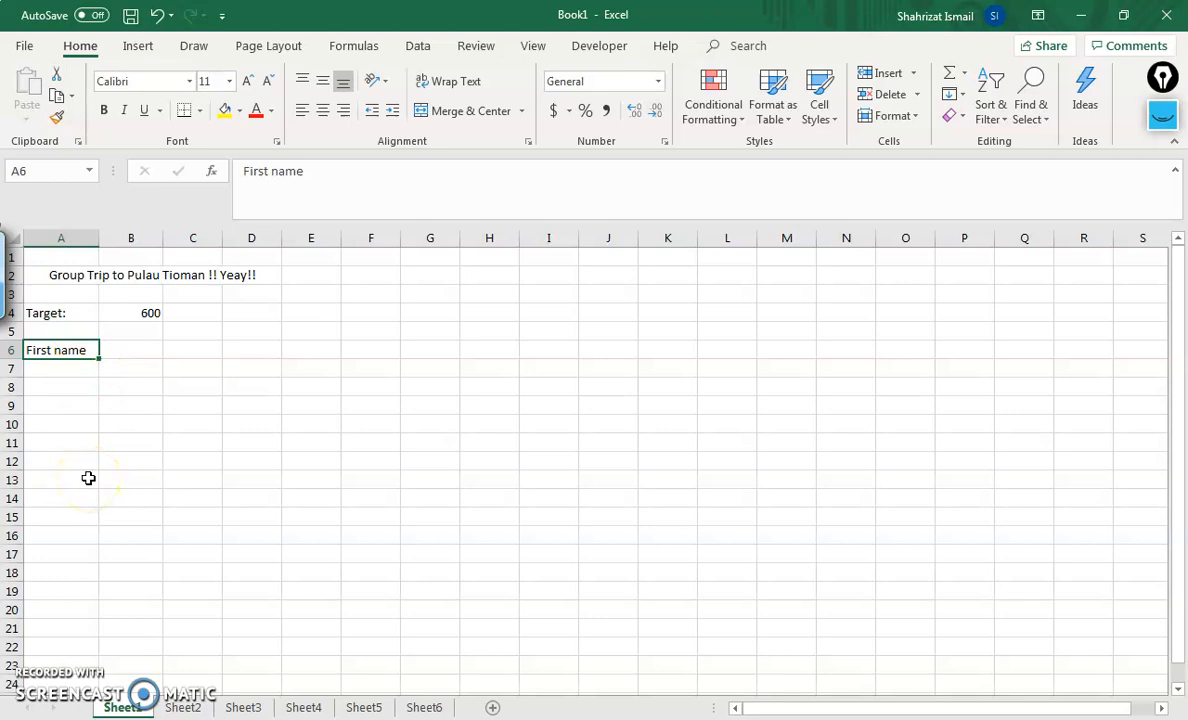
- Move the active cell down column A from A6 to A16 and back up to A6
key(Down)
key(Down)
key(Down)
key(Down)
key(Down)
key(Down)
key(Down)
key(Down)
key(Down)
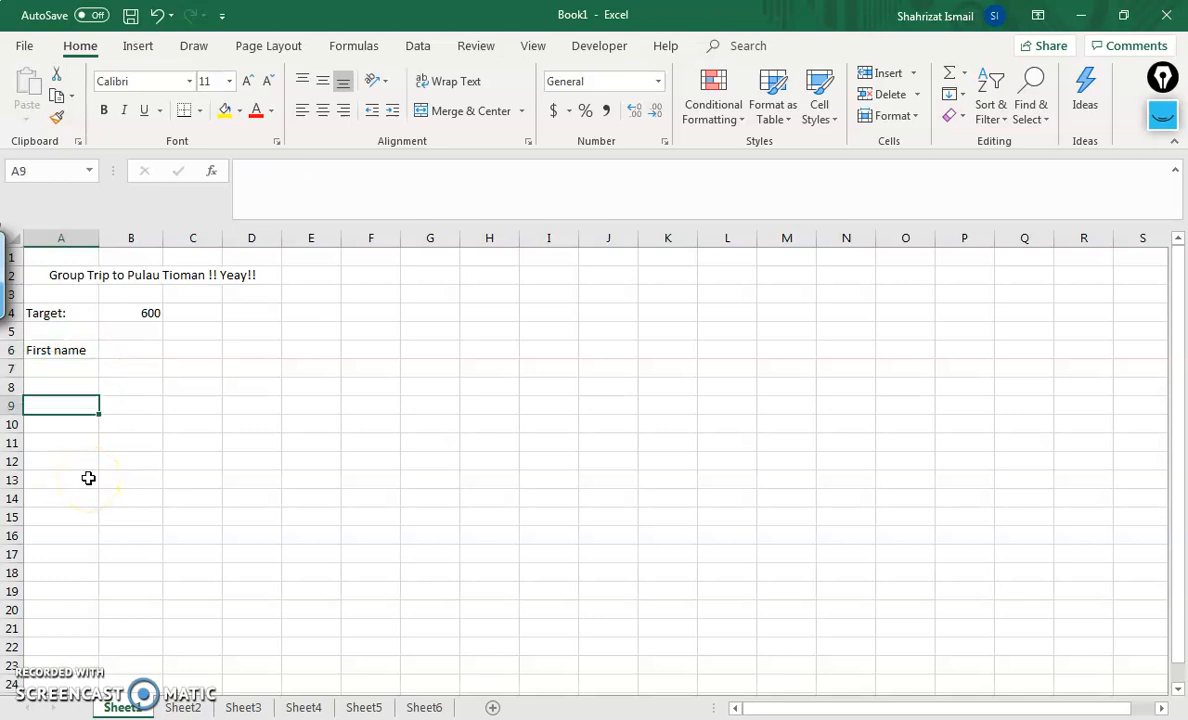
key(Down)
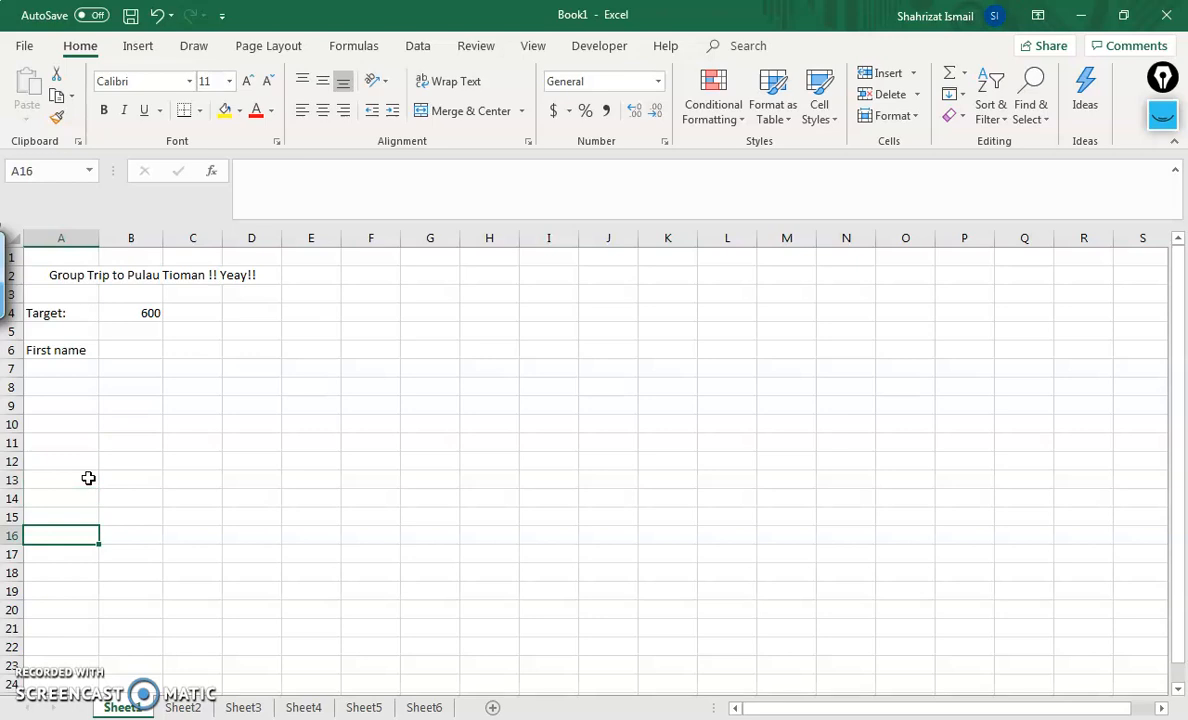
key(Up)
key(Up)
key(Up)
key(Up)
key(Up)
key(Up)
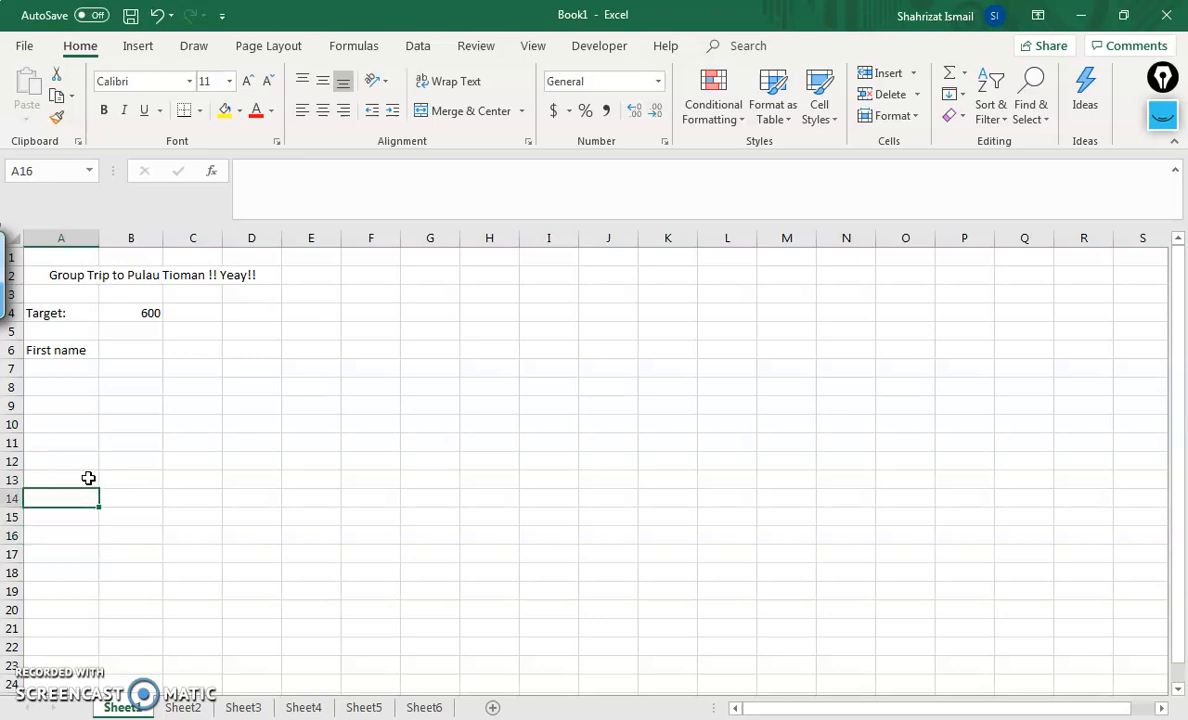
key(Up)
key(Up)
key(Up)
key(Up)
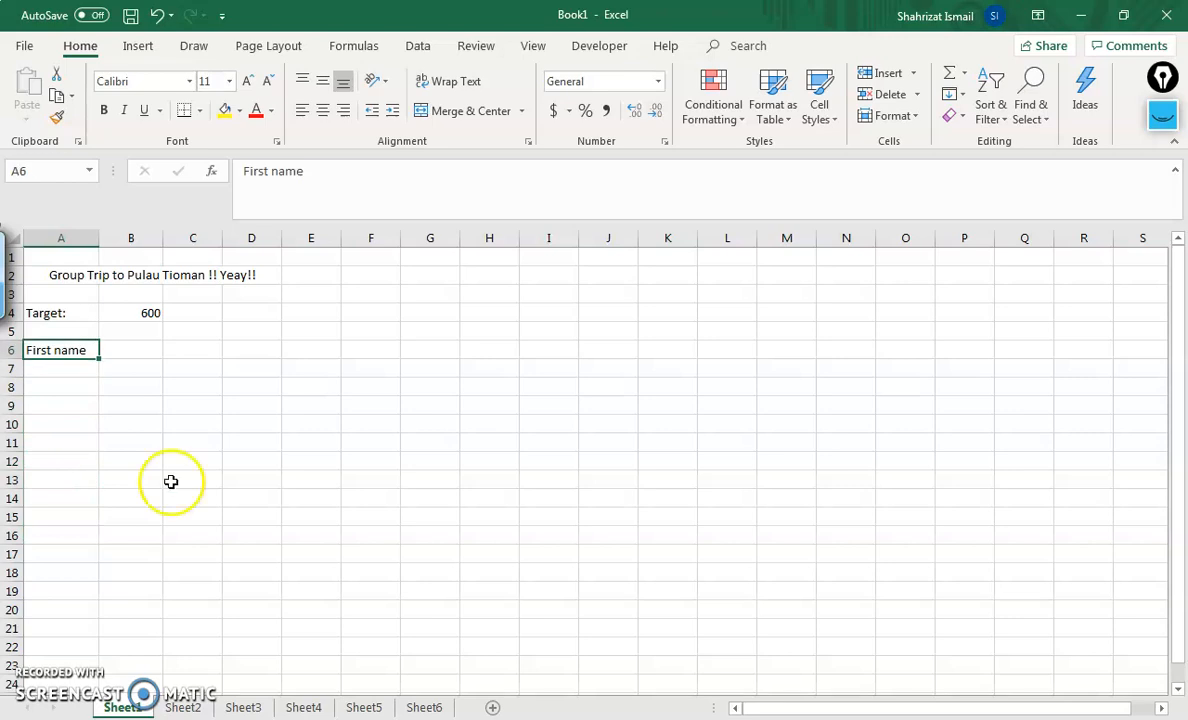
- Annotate the sheet with pink pen arrows: one pointing right labelled "TAB" and one pointing left labelled "SHIFT+TAB"
click(1162, 115)
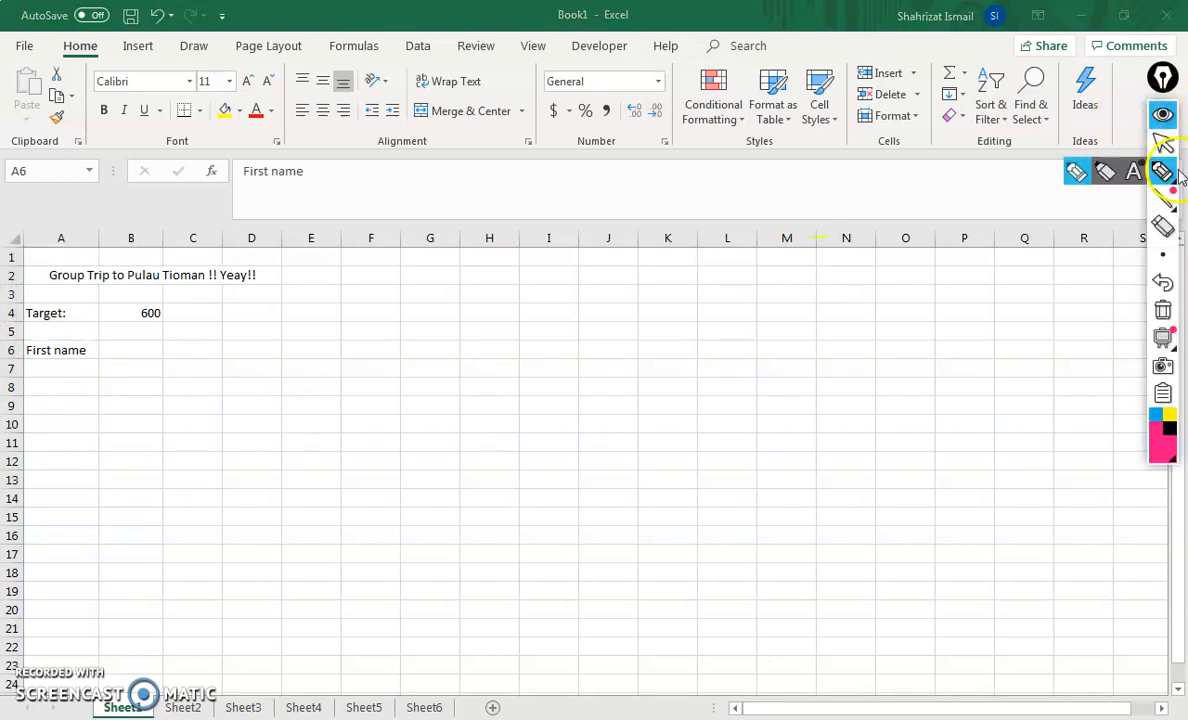
click(1176, 174)
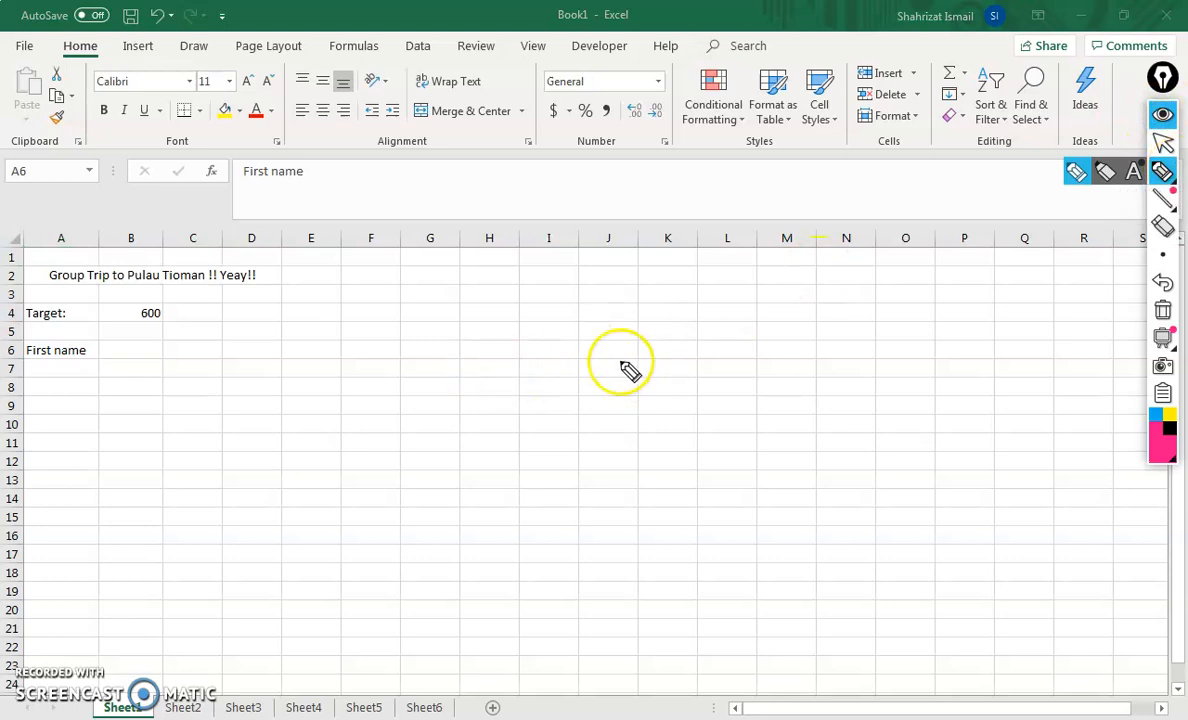
drag(595, 350, 930, 352)
mouse_move(878, 310)
mouse_down()
mouse_move(904, 310)
mouse_move(928, 338)
mouse_move(941, 328)
mouse_move(883, 372)
mouse_move(617, 365)
mouse_move(610, 379)
mouse_up()
drag(768, 396, 759, 421)
mouse_move(779, 423)
mouse_down()
mouse_move(894, 394)
mouse_move(915, 413)
mouse_up()
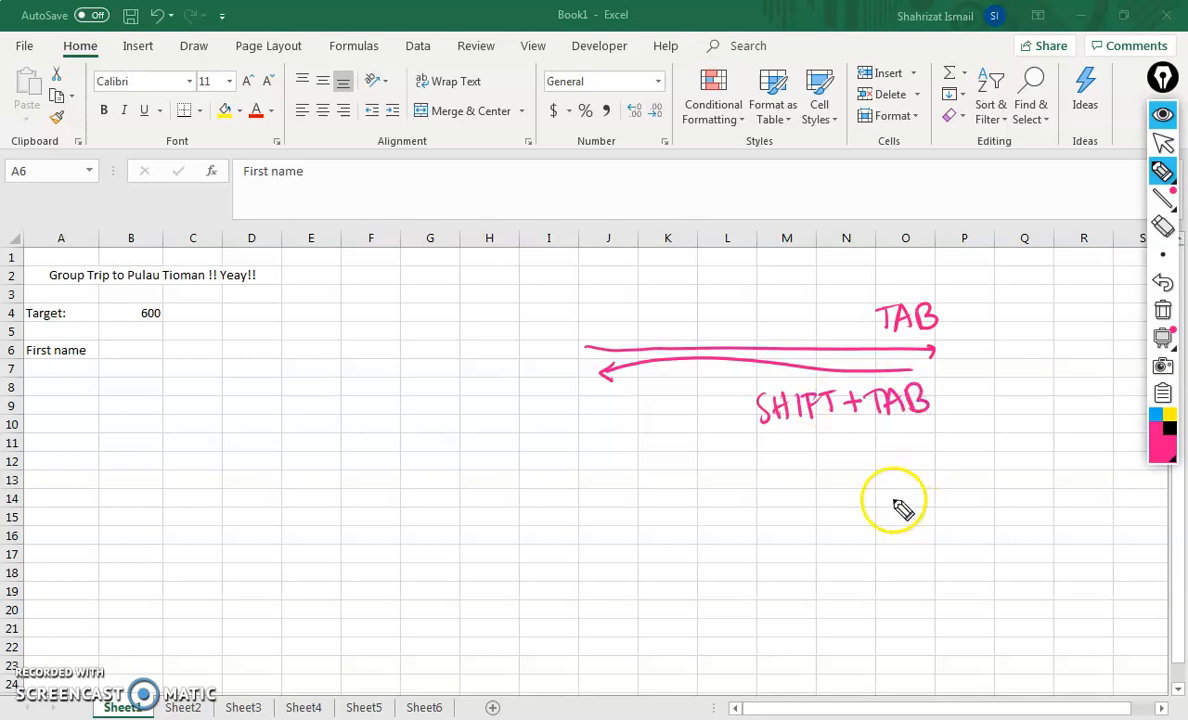
- Draw a downward arrow labelled "ENTER" and an upward arrow labelled "SHIFT + ENTER", and erase all pen annotations
mouse_move(565, 378)
mouse_down()
mouse_move(567, 569)
mouse_move(582, 571)
mouse_up()
mouse_move(594, 498)
mouse_down()
mouse_move(618, 520)
mouse_move(631, 499)
mouse_move(660, 490)
mouse_move(694, 510)
mouse_up()
mouse_move(532, 383)
mouse_down()
mouse_move(538, 568)
mouse_move(537, 397)
mouse_up()
mouse_move(413, 442)
mouse_down()
mouse_move(401, 480)
mouse_move(425, 470)
mouse_up()
mouse_move(425, 470)
mouse_down()
mouse_move(440, 452)
mouse_move(443, 464)
mouse_up()
mouse_move(450, 434)
mouse_down()
mouse_move(457, 457)
mouse_move(463, 430)
mouse_up()
drag(454, 448, 476, 448)
drag(463, 431, 481, 420)
drag(453, 488, 458, 507)
drag(447, 495, 460, 487)
mouse_move(404, 545)
mouse_down()
mouse_move(446, 566)
mouse_move(450, 537)
mouse_move(472, 522)
mouse_move(498, 530)
mouse_move(497, 518)
mouse_up()
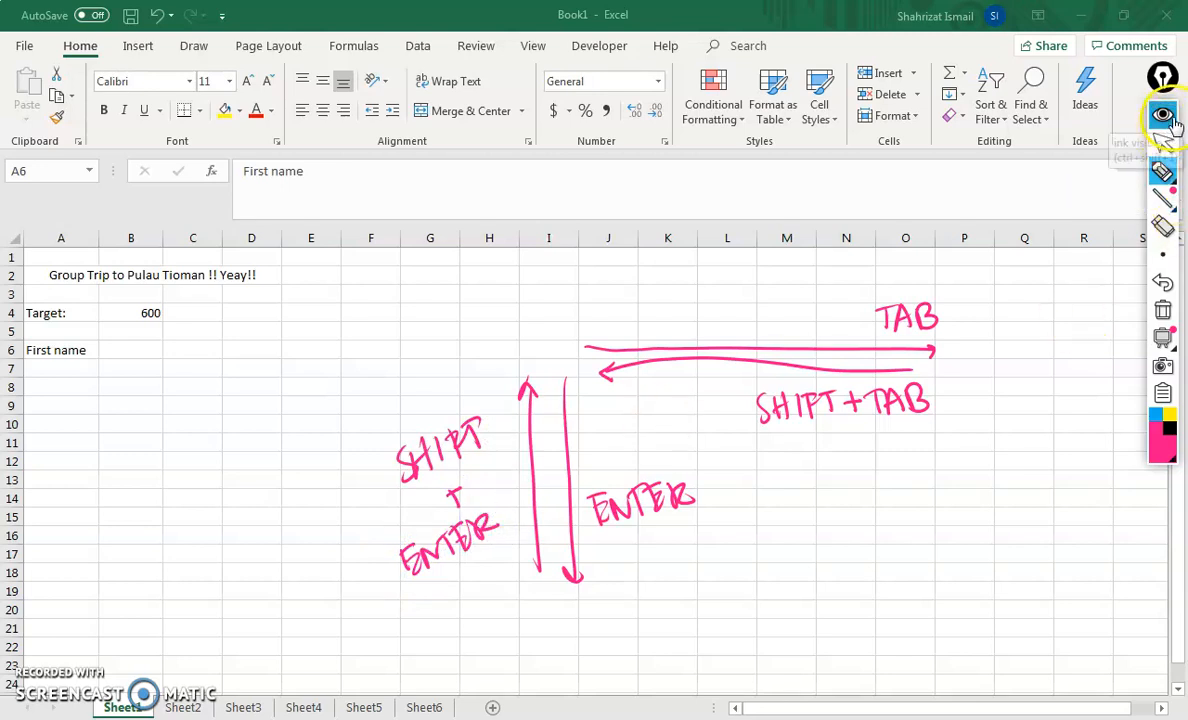
click(1162, 316)
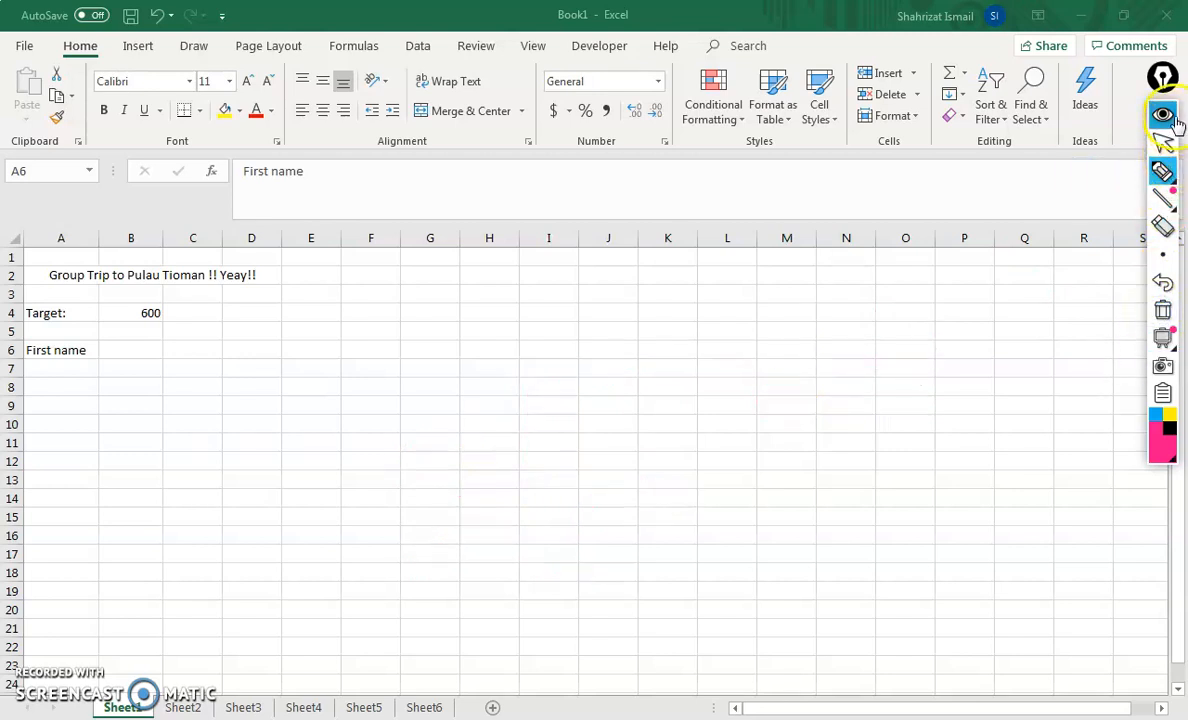
- Starting from A6, move the active cell right, down, up and left through the empty cells around columns G to I
click(57, 352)
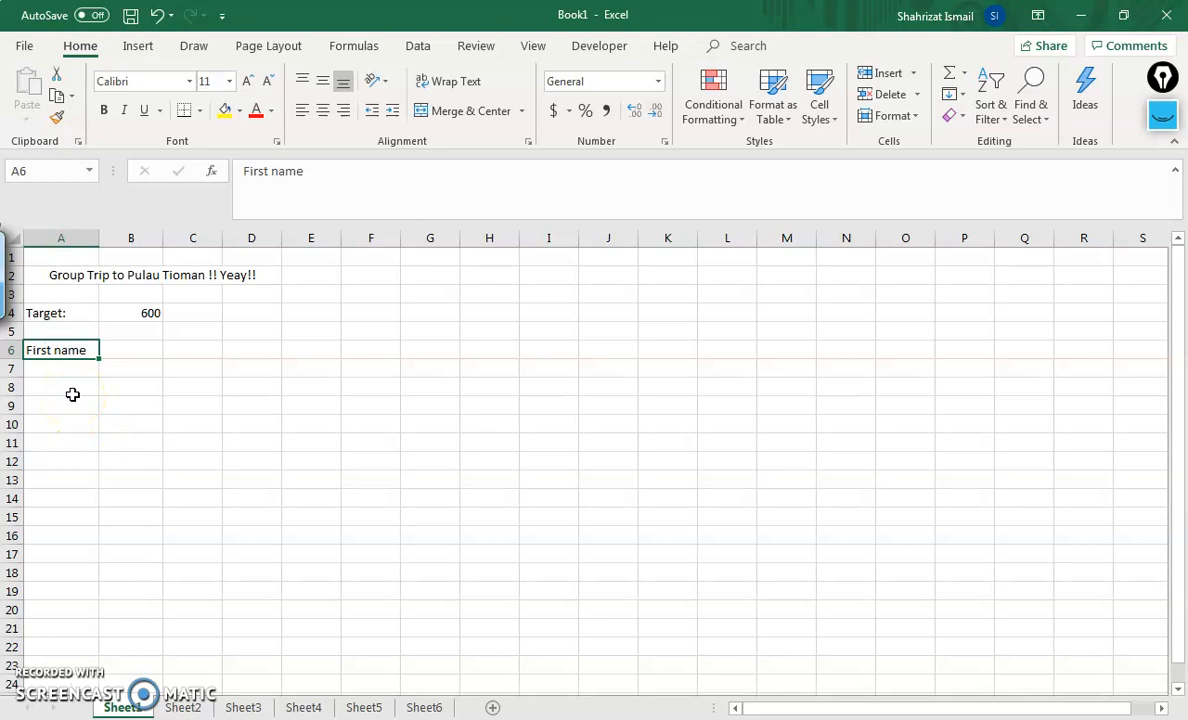
key(Right)
key(Right)
key(Right)
key(Right)
key(Right)
key(Right)
key(Right)
key(Right)
key(Down)
key(Down)
key(Down)
key(Down)
key(Down)
key(Down)
key(Up)
key(Up)
key(Up)
key(Up)
key(Up)
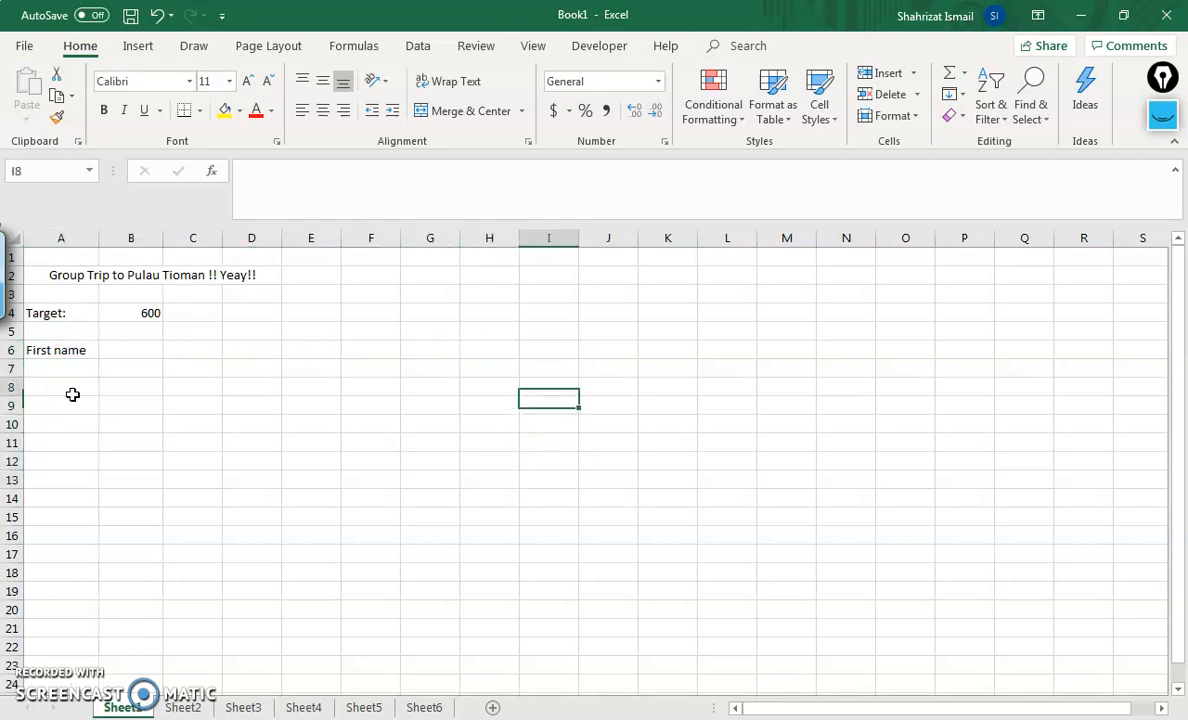
key(Left)
key(Left)
key(Left)
key(Left)
key(Right)
key(Right)
key(Right)
key(Right)
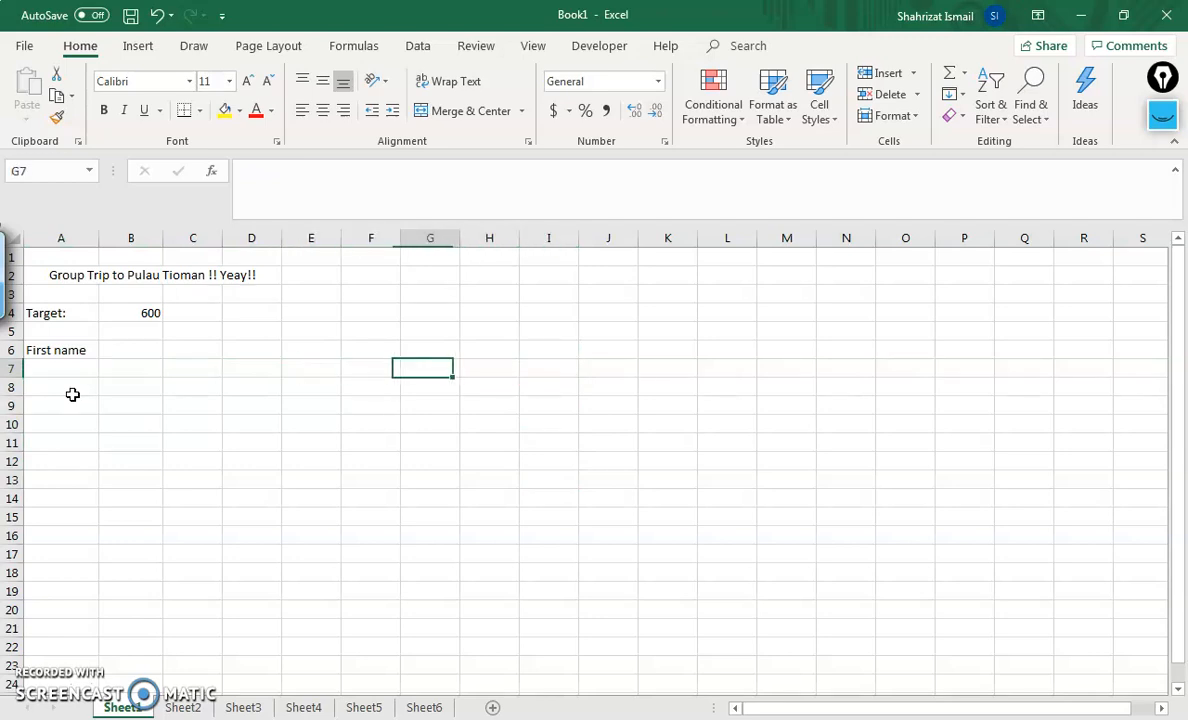
- Move the active cell from G7 down, up and sideways through the neighbouring cells and back to A6
key(Down)
key(Down)
key(Down)
key(Up)
key(Up)
key(Up)
key(Right)
key(Left)
key(Left)
key(Left)
key(Left)
key(Left)
key(Up)
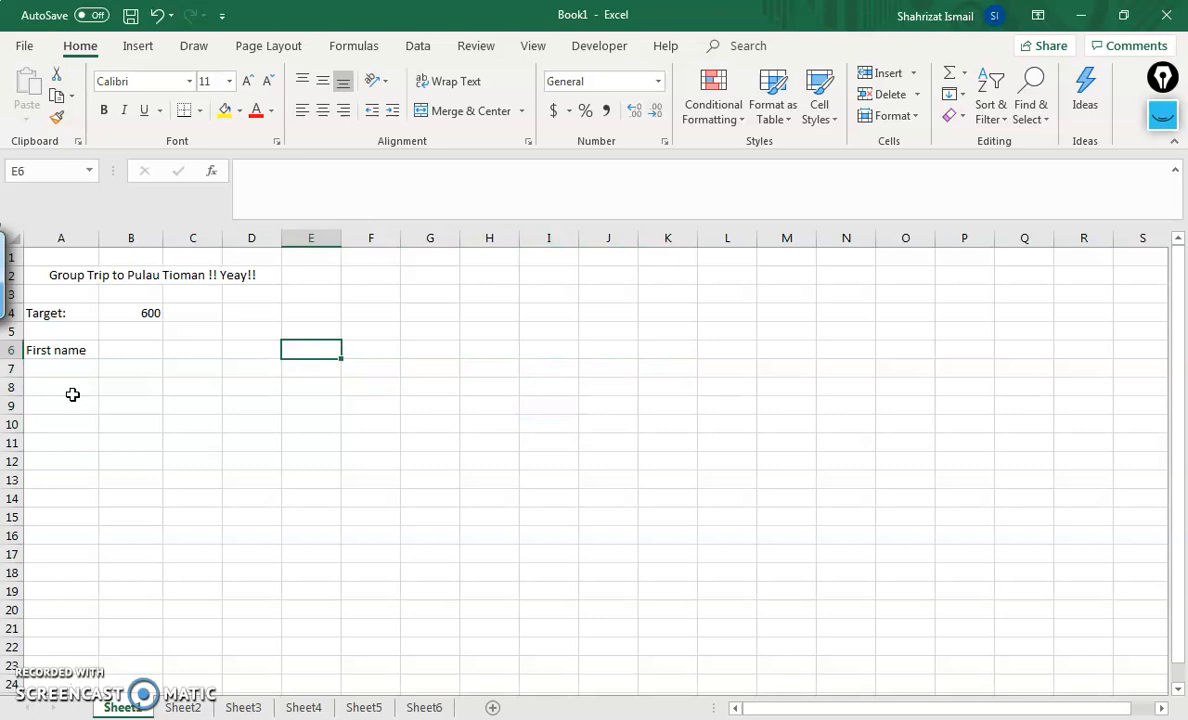
key(Left)
key(Left)
key(Down)
key(Down)
key(Down)
key(Right)
key(Right)
key(Up)
key(Up)
key(Up)
key(Left)
key(Left)
key(Left)
key(Left)
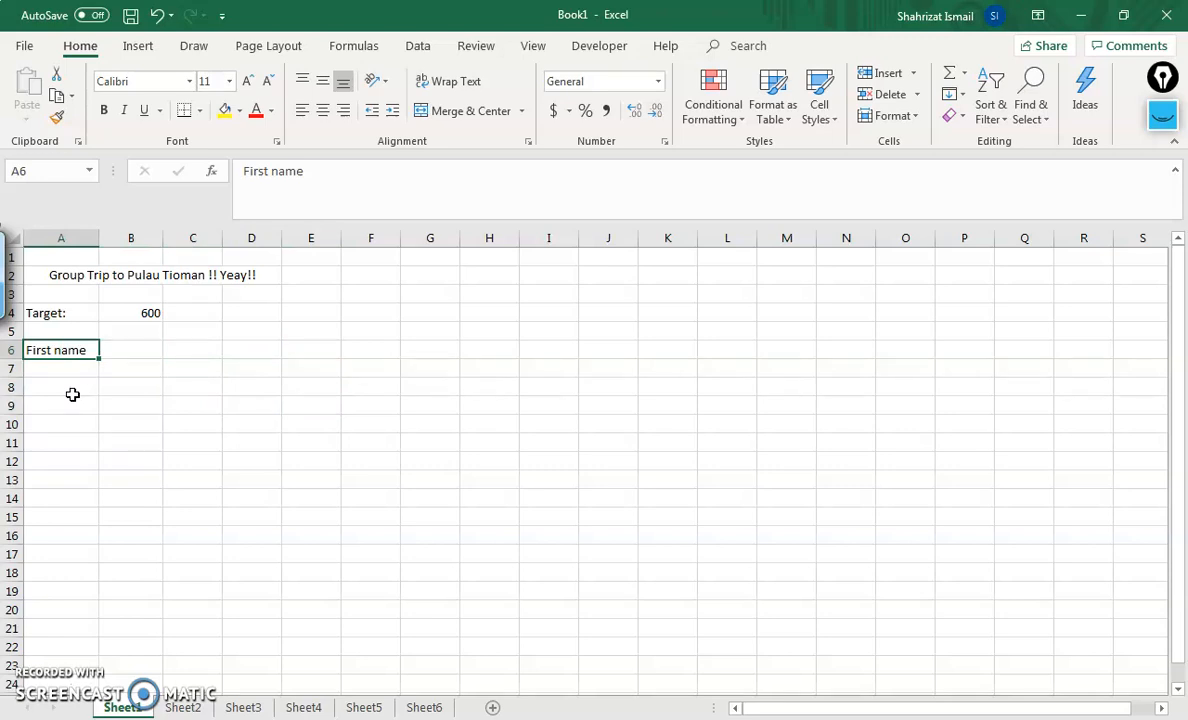
- Move the active cell across row 6 from A6 to I6 and return to the start of the next row, A7
key(Right)
key(Right)
key(Right)
key(Right)
key(Right)
key(Right)
key(Right)
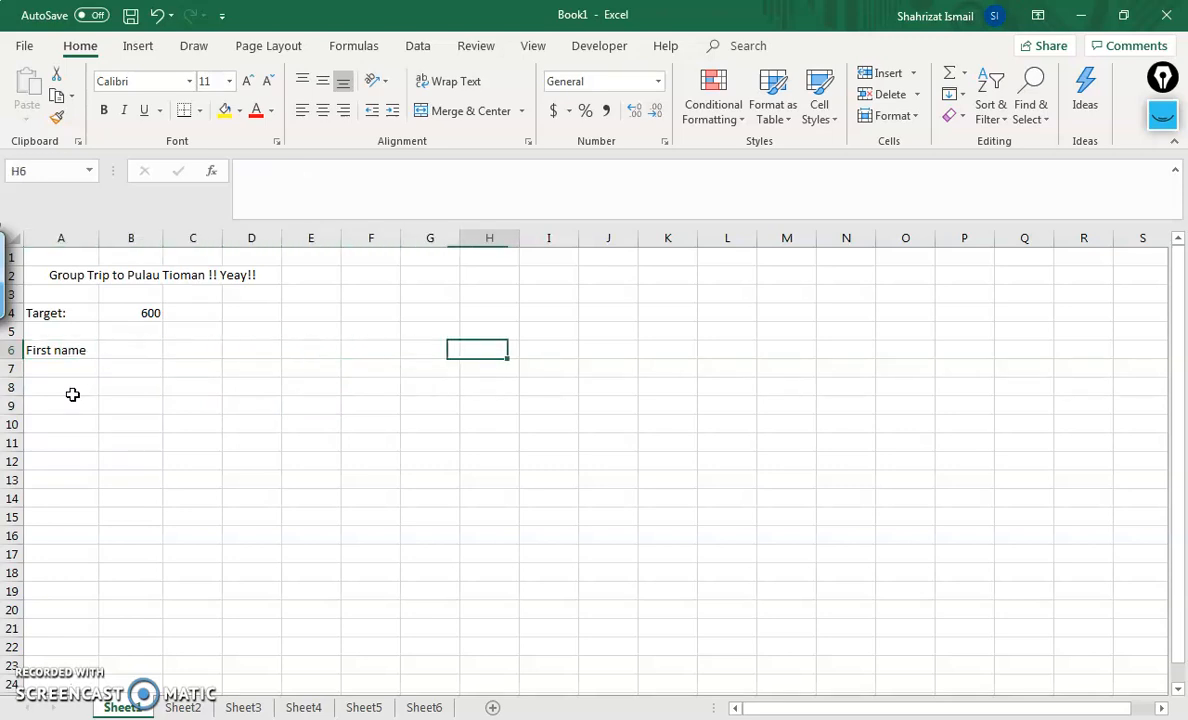
key(Right)
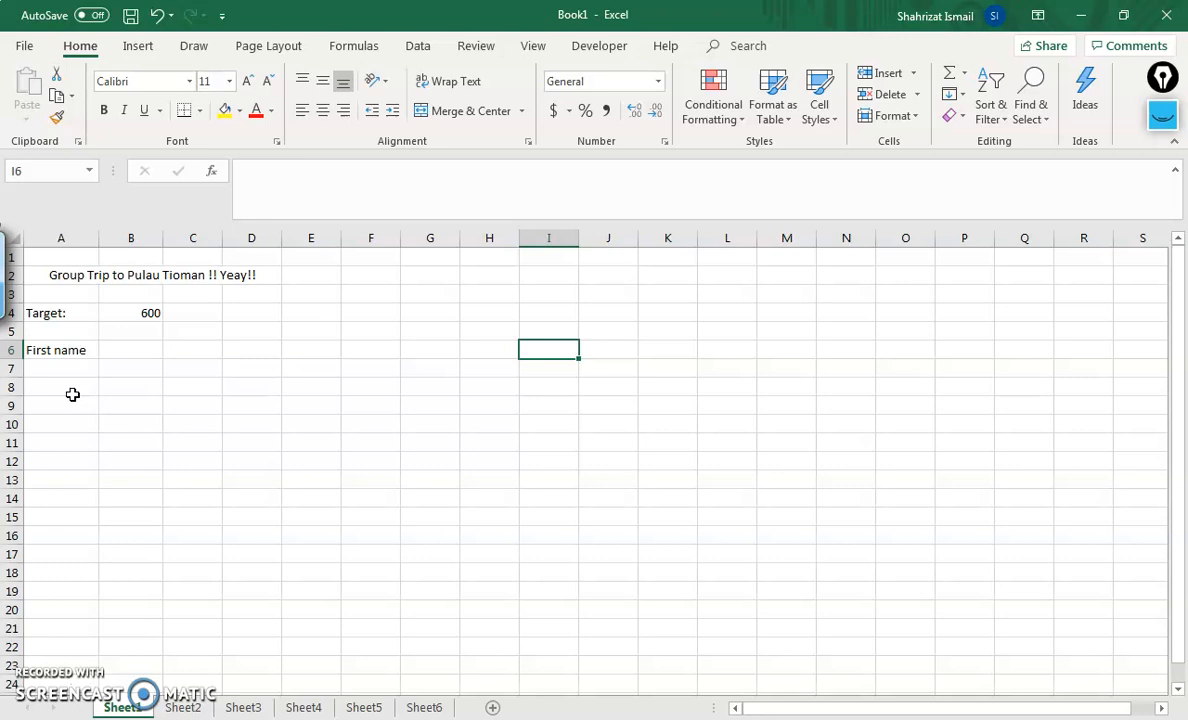
key(Return)
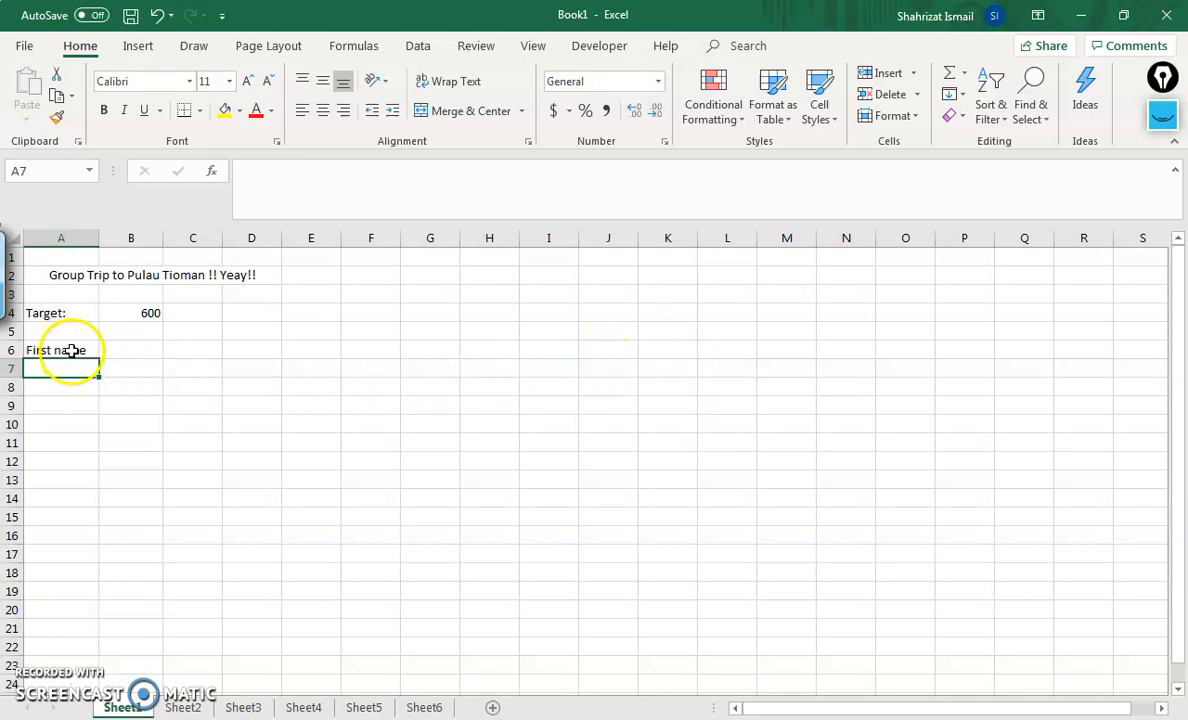
- Starting from H6, move the active cell across row 6 to N6 and return to H7
click(72, 350)
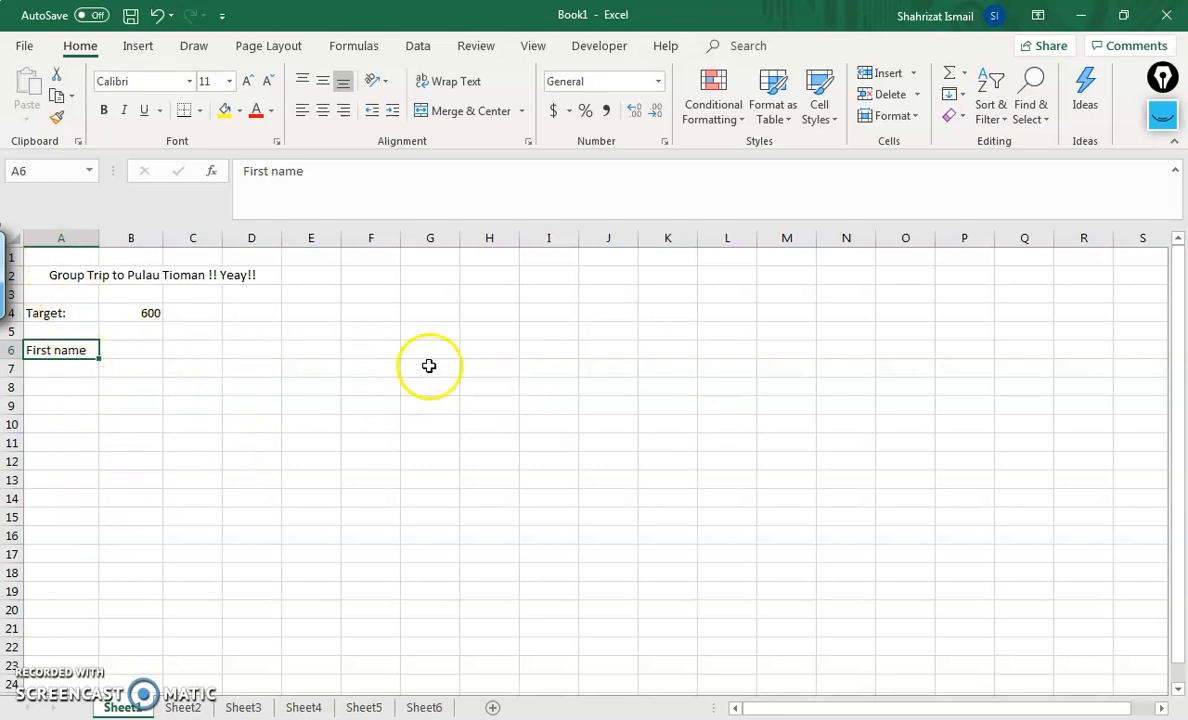
click(485, 347)
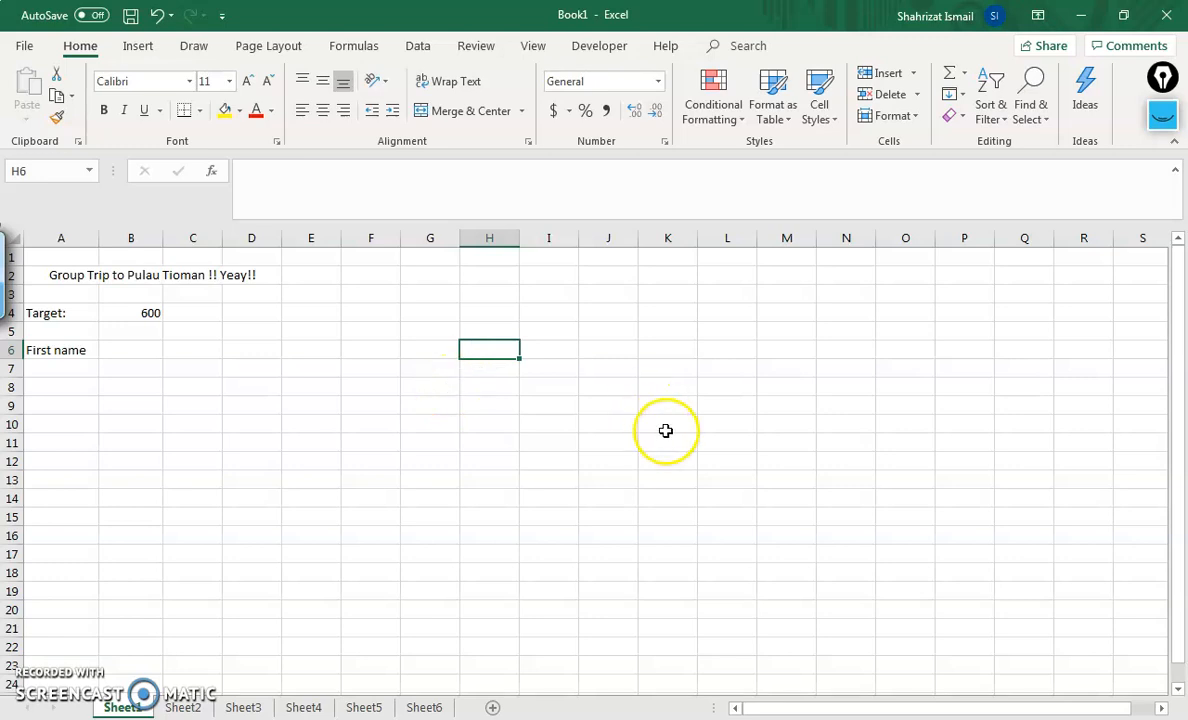
key(Right)
key(Right)
key(Right)
key(Right)
key(Right)
key(Right)
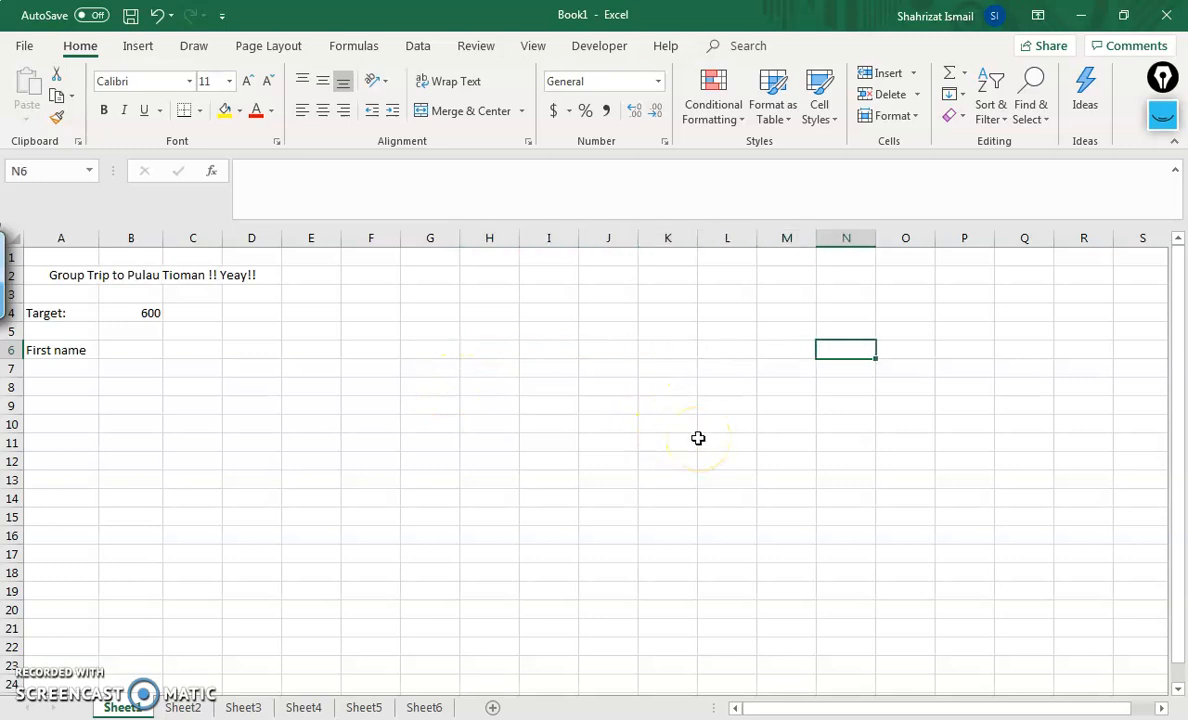
key(Return)
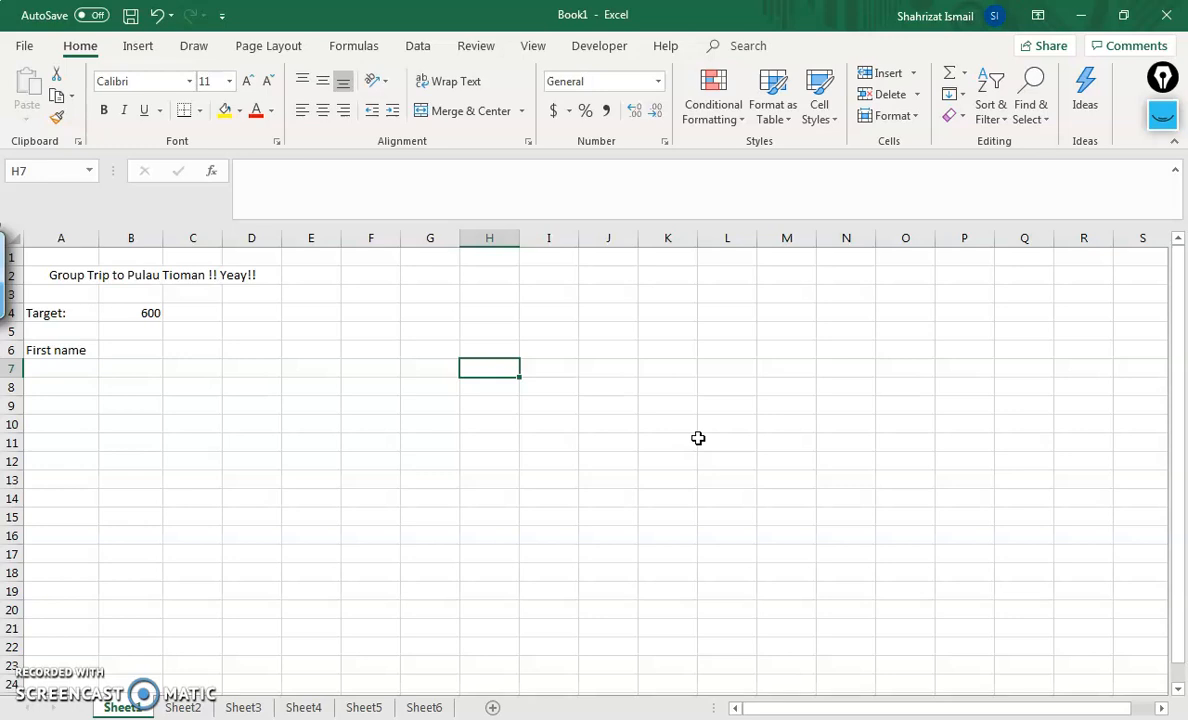
- Enter the column headings "Last name" in B6 and "Jan" in C6
click(137, 350)
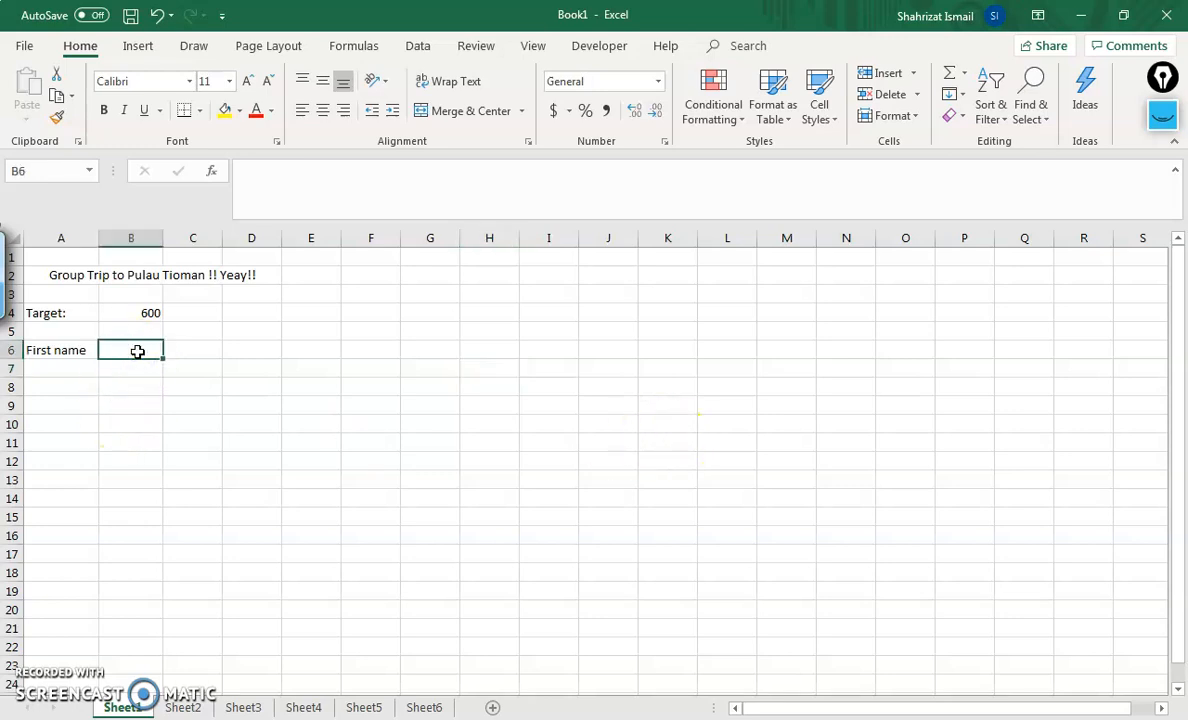
text(Last N)
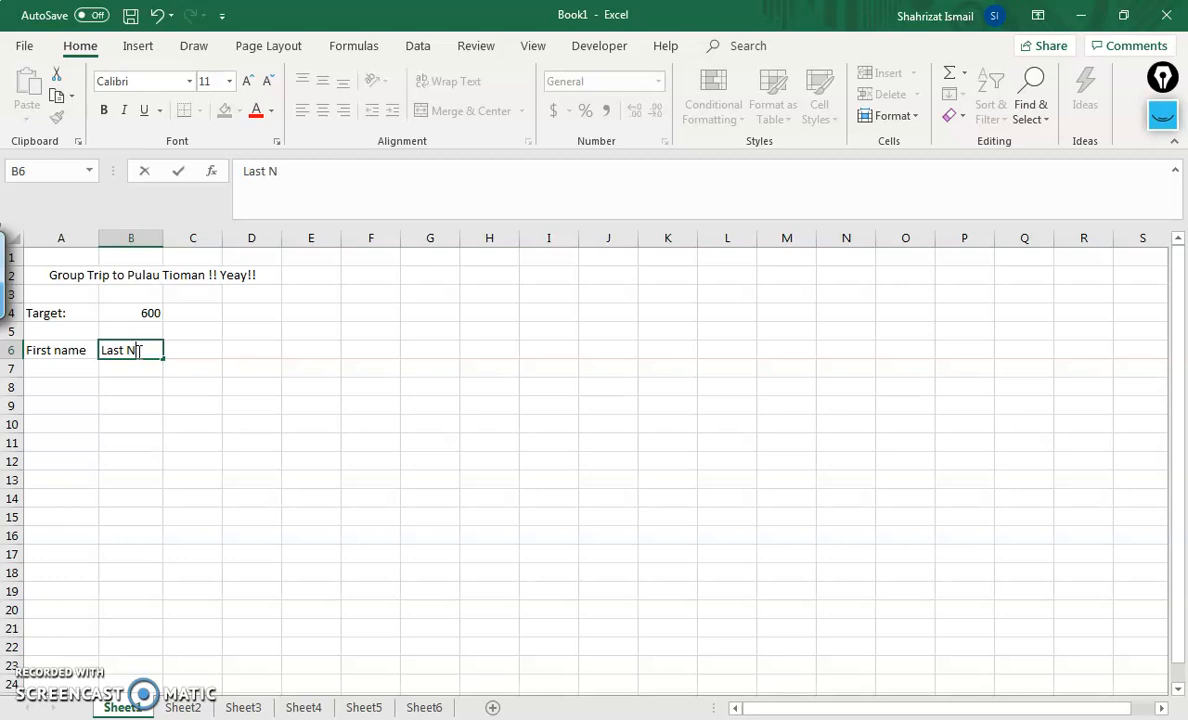
key(BackSpace)
text(name)
key(Tab)
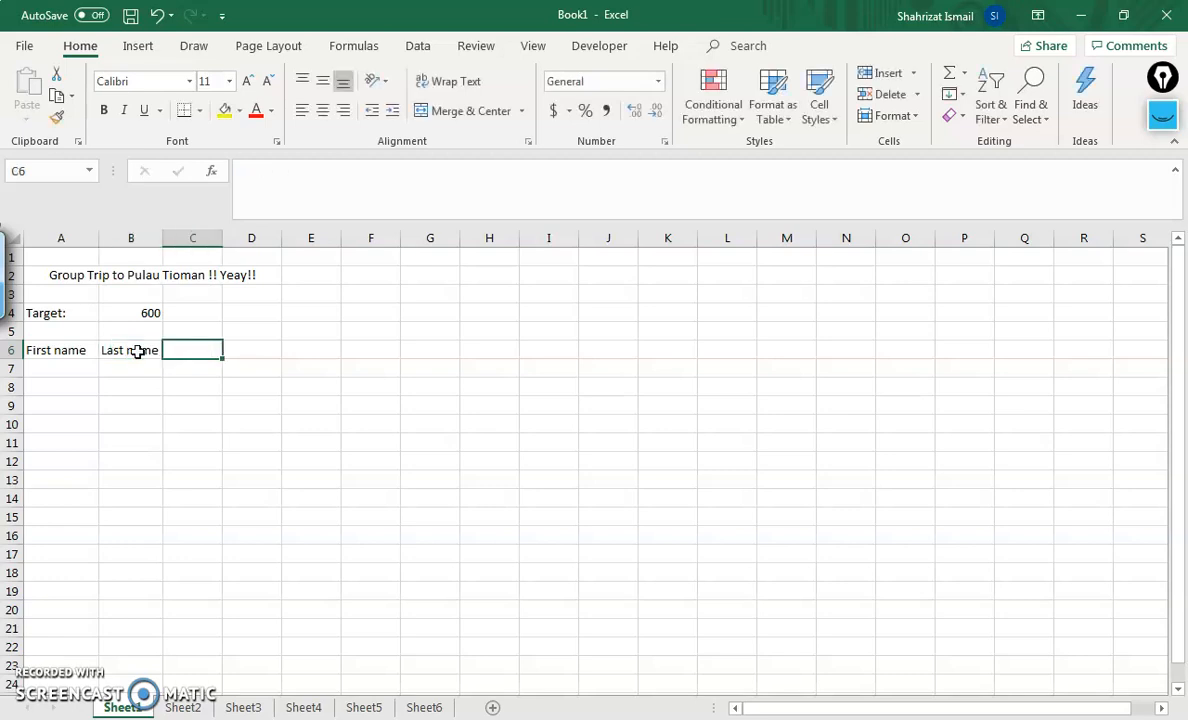
text(Jan)
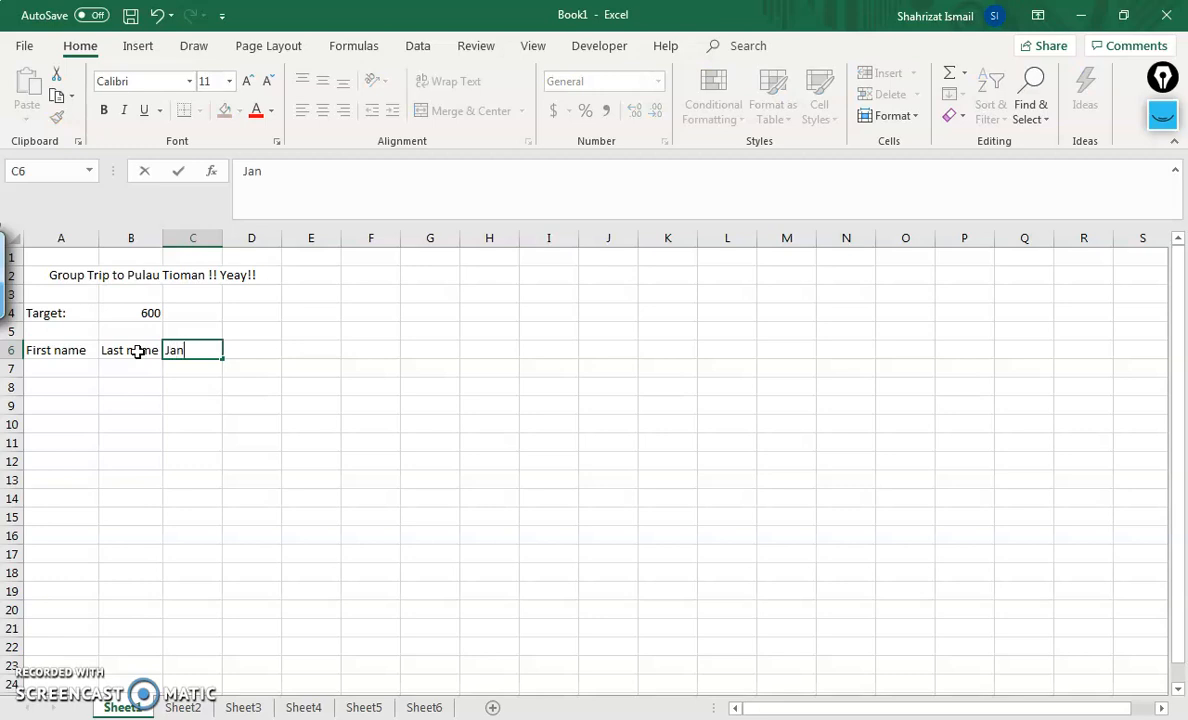
key(Tab)
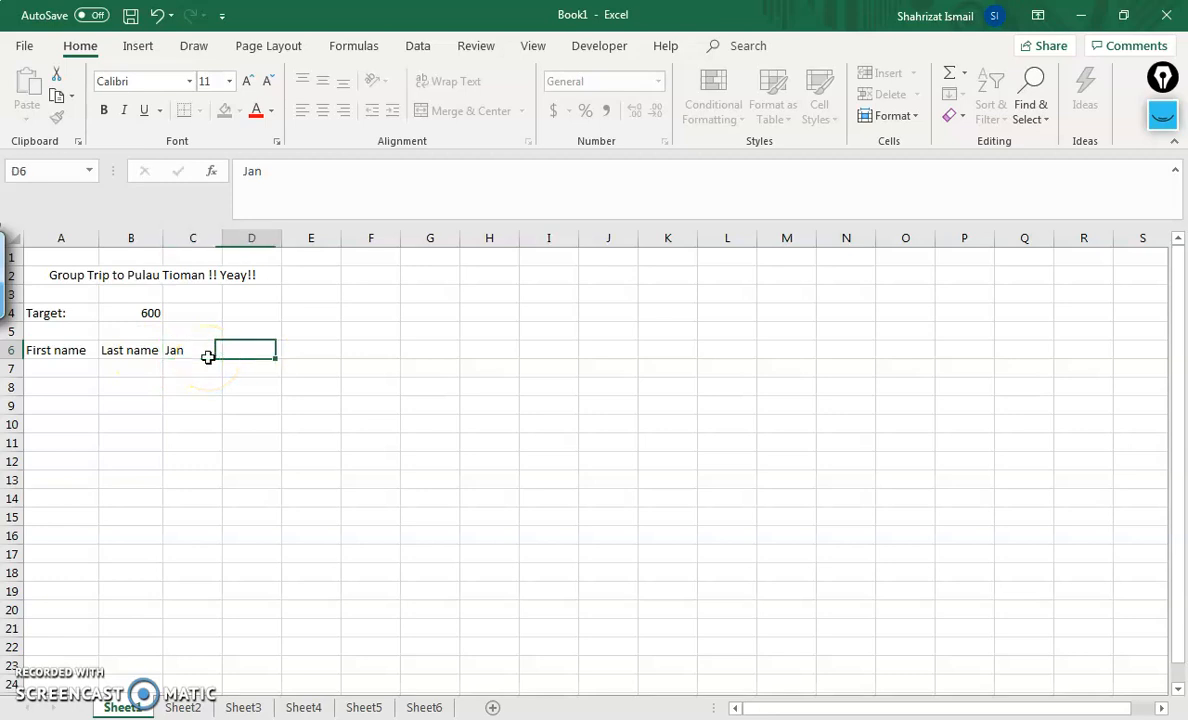
text(Feb)
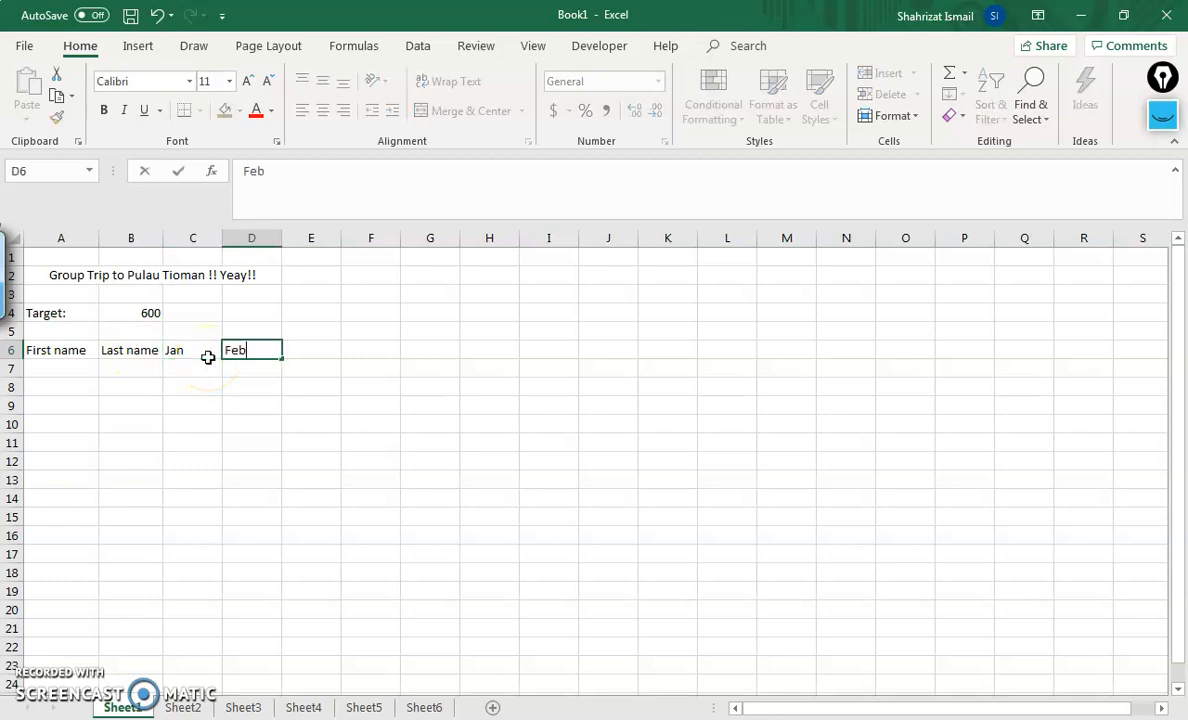
key(BackSpace)
key(BackSpace)
key(BackSpace)
- AutoFill the abbreviated month headings from C6 across to H6, Jan to Jun
click(201, 351)
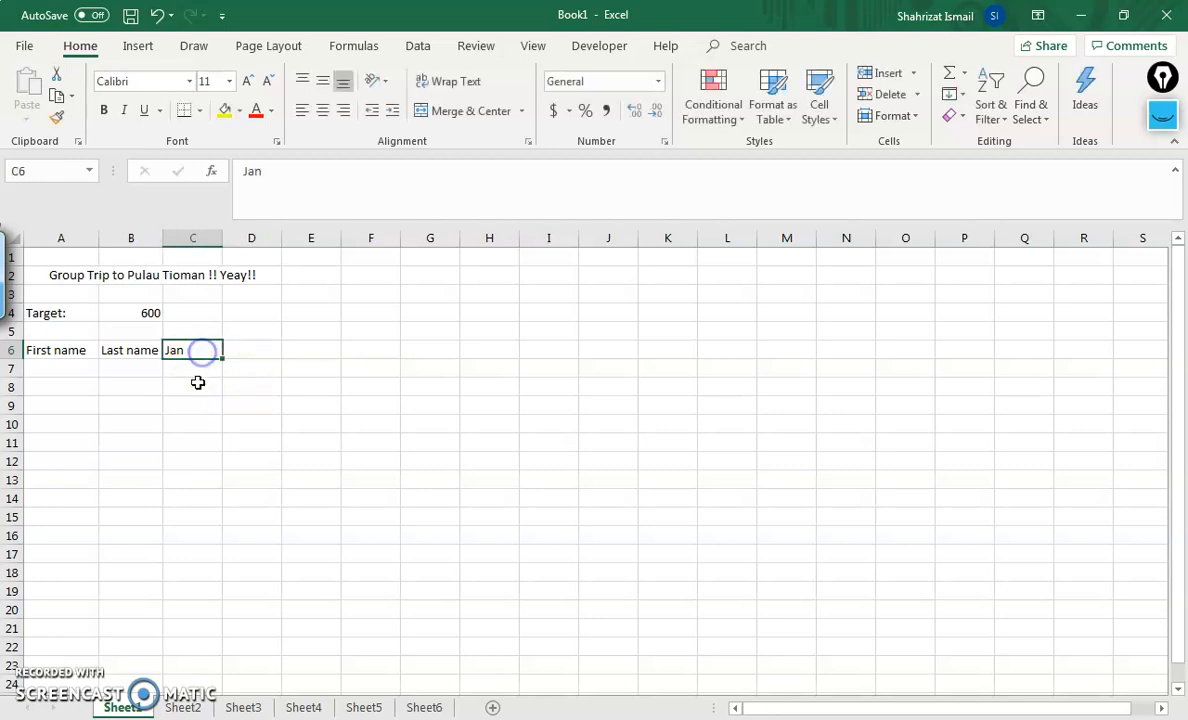
click(201, 347)
click(224, 358)
drag(224, 358, 491, 354)
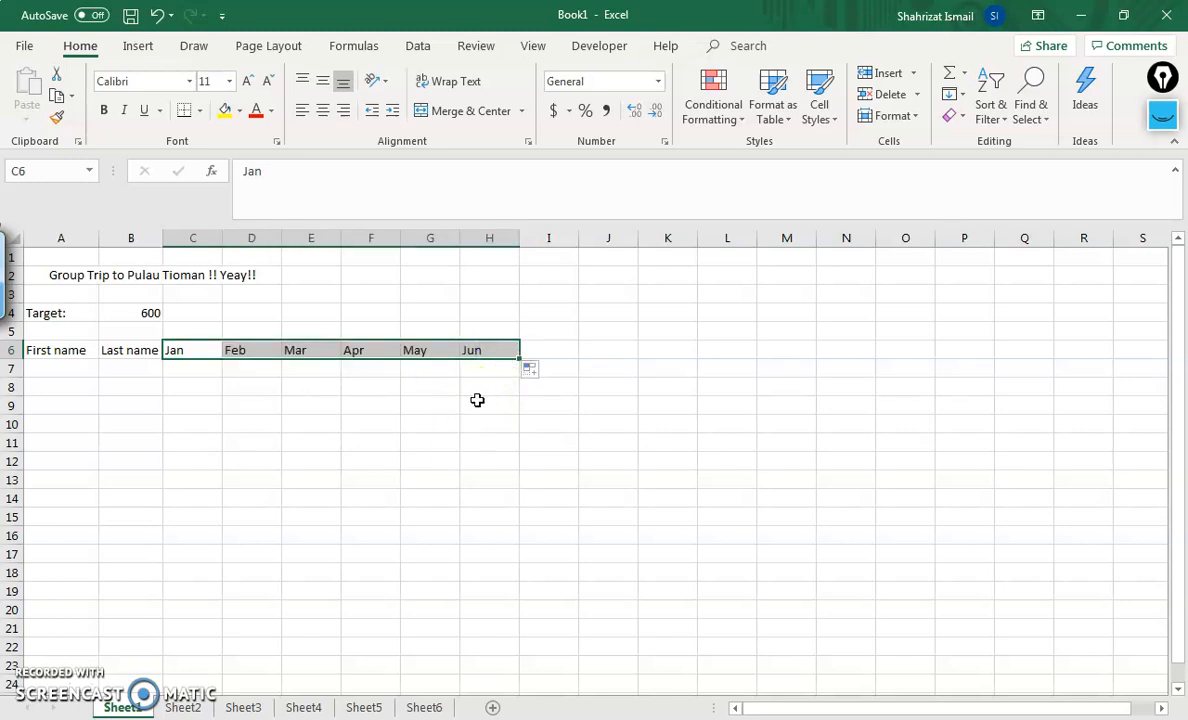
- Change the heading in C6 to "January" and AutoFill the full month names across to June in H6
click(202, 348)
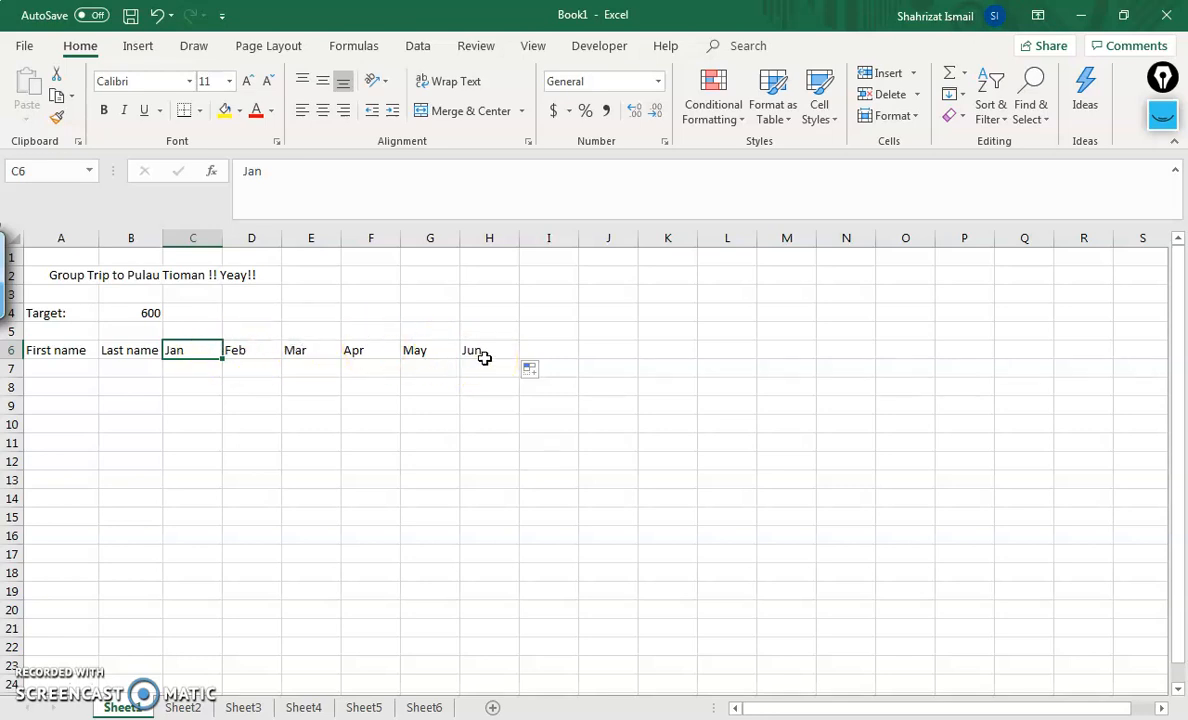
click(195, 350)
double_click(193, 349)
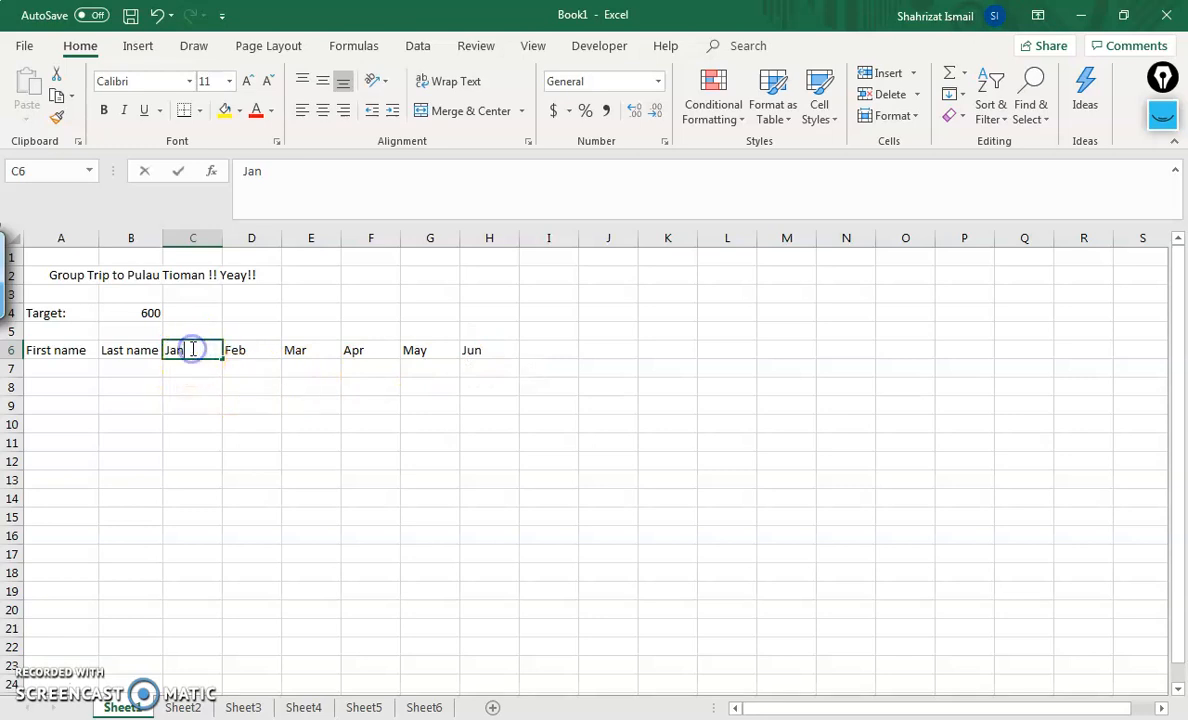
text(uary)
click(252, 389)
click(212, 347)
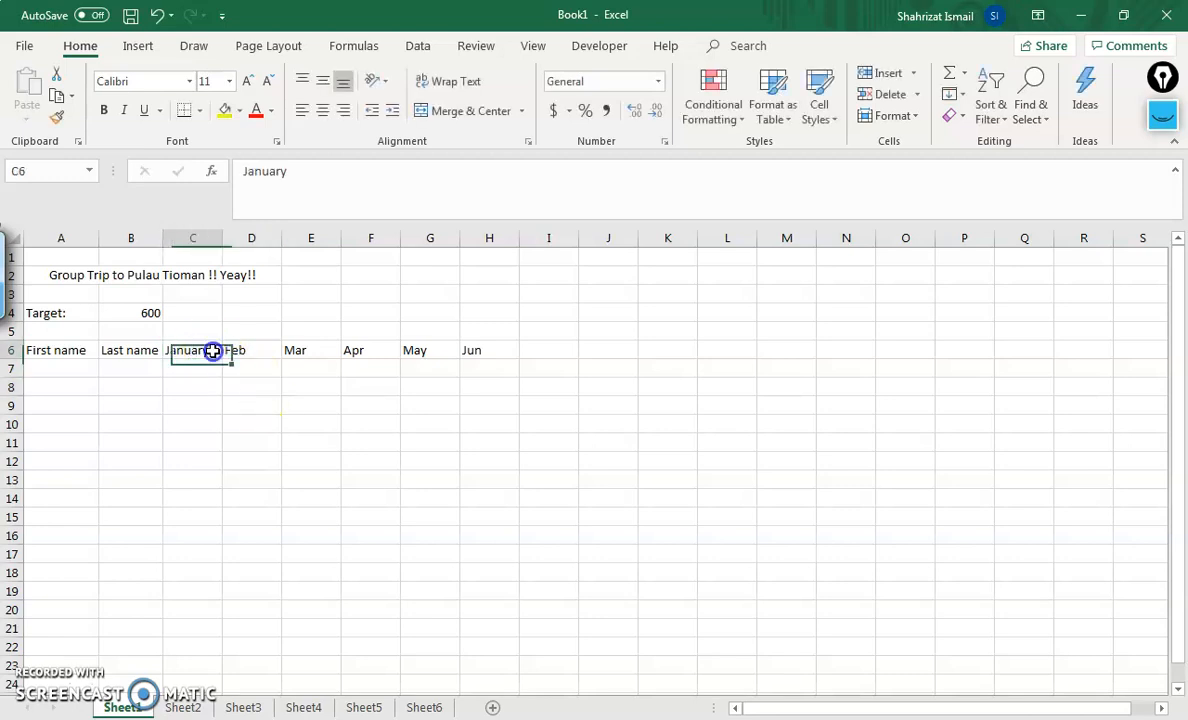
drag(226, 361, 493, 355)
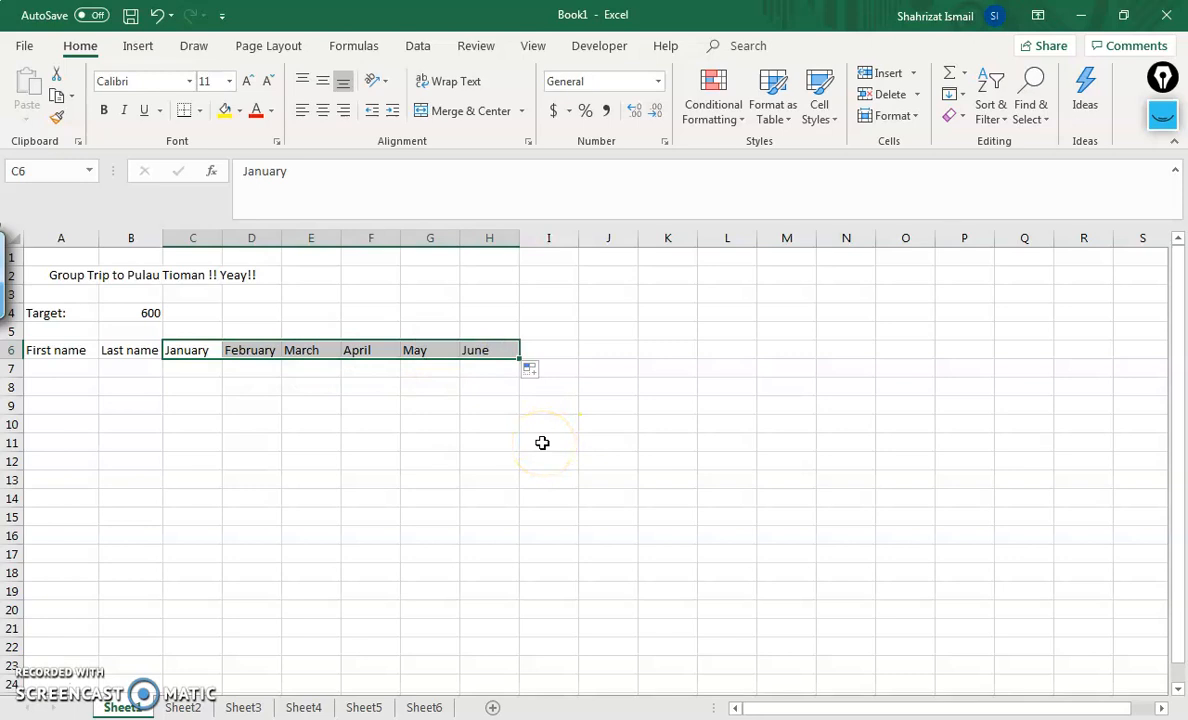
- Enter the first participant's first name, capitalized, in A7 and last name in B7
click(61, 369)
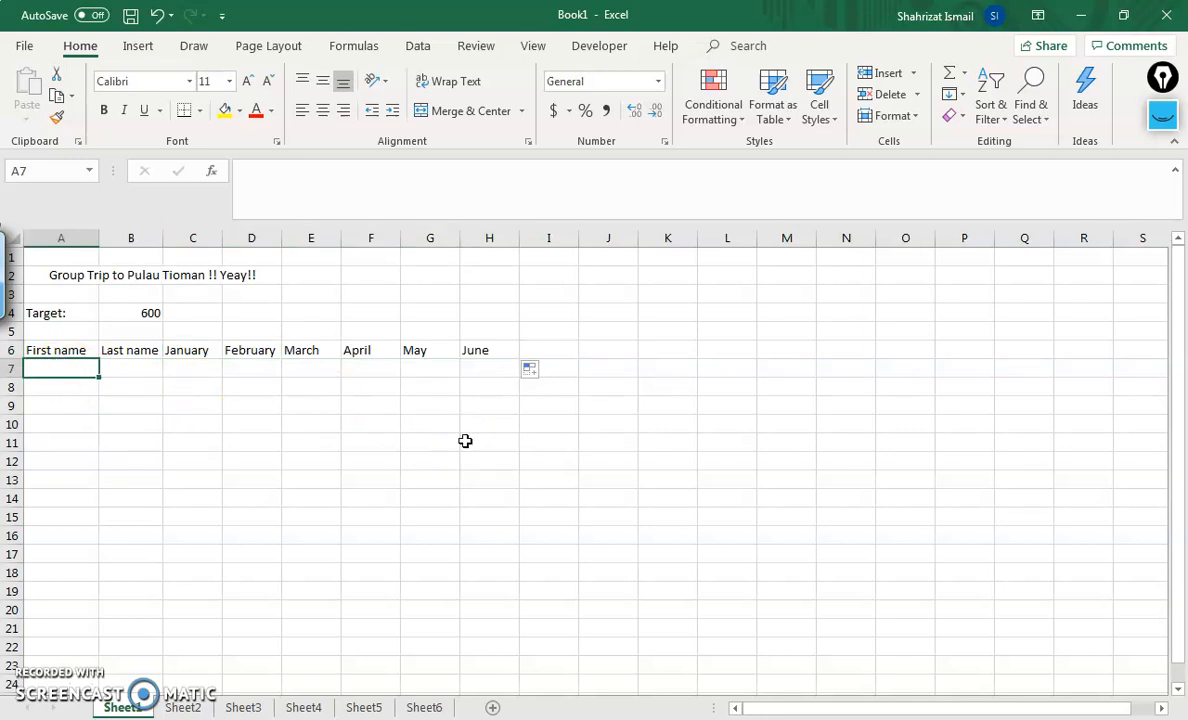
text(ahmad)
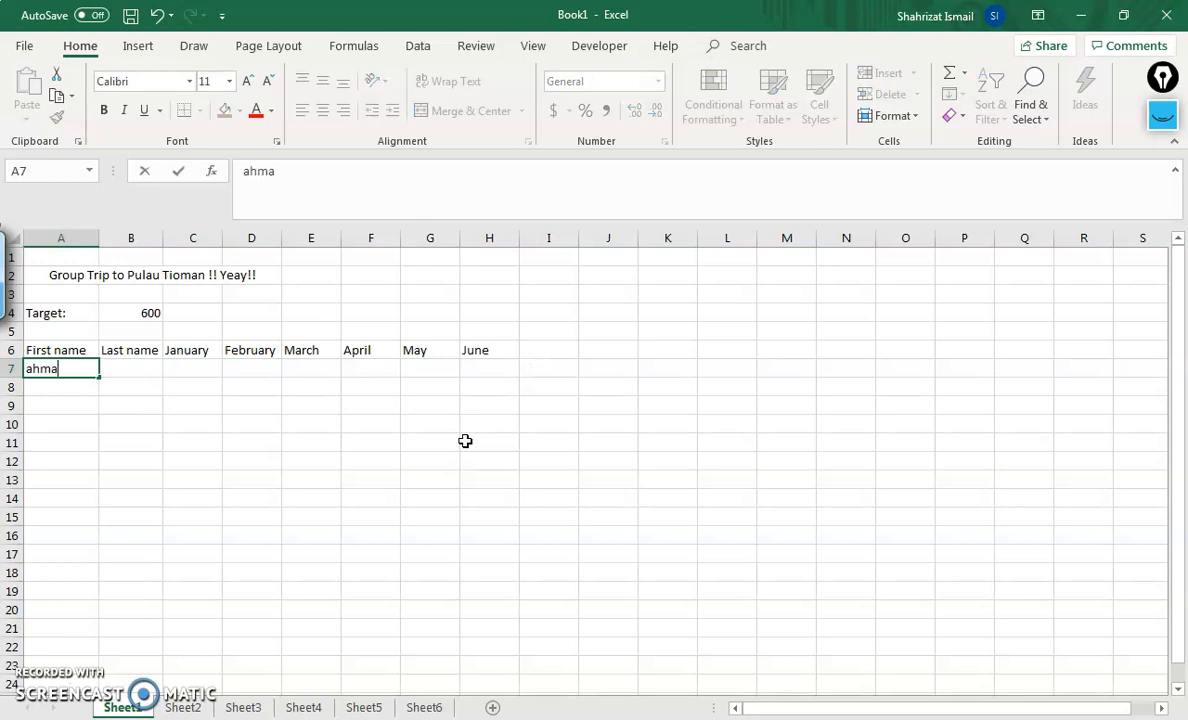
key(BackSpace)
key(BackSpace)
key(BackSpace)
key(BackSpace)
key(BackSpace)
text(Ahmad)
key(Tab)
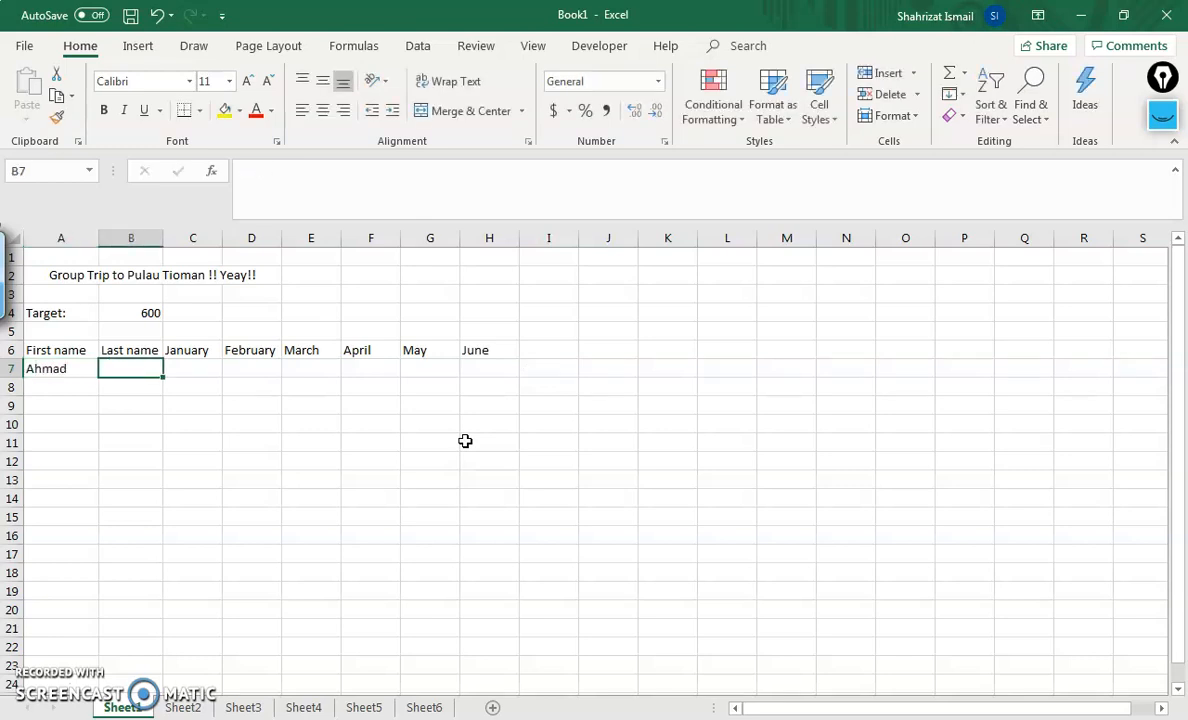
text(Omar)
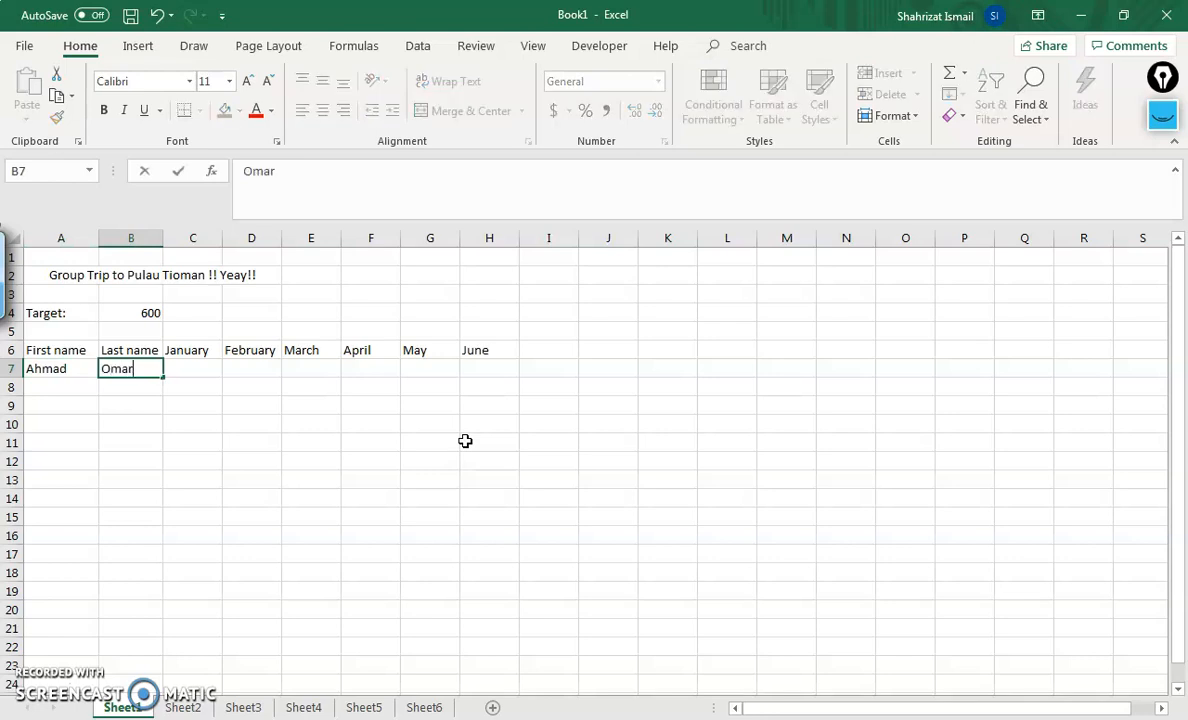
key(Tab)
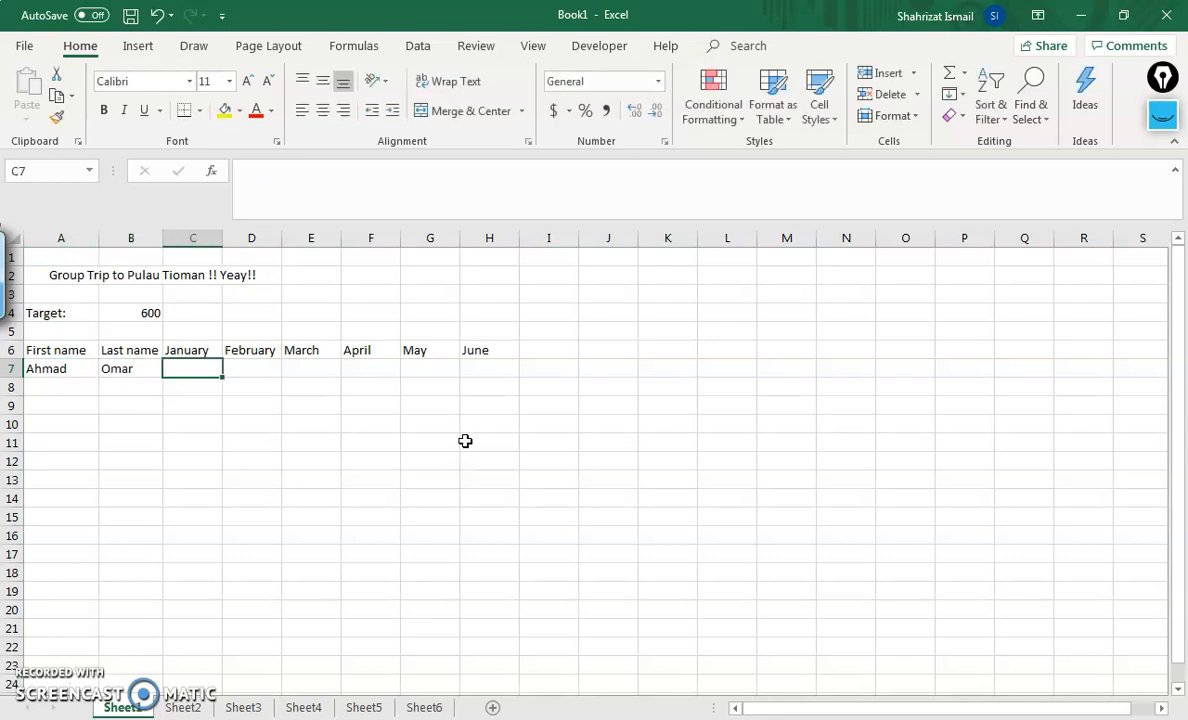
- Enter the first participant's January to June amounts in C7:H7 as 100, 50, 70, 80, 90 and 100, and finish the row
text(100)
key(Tab)
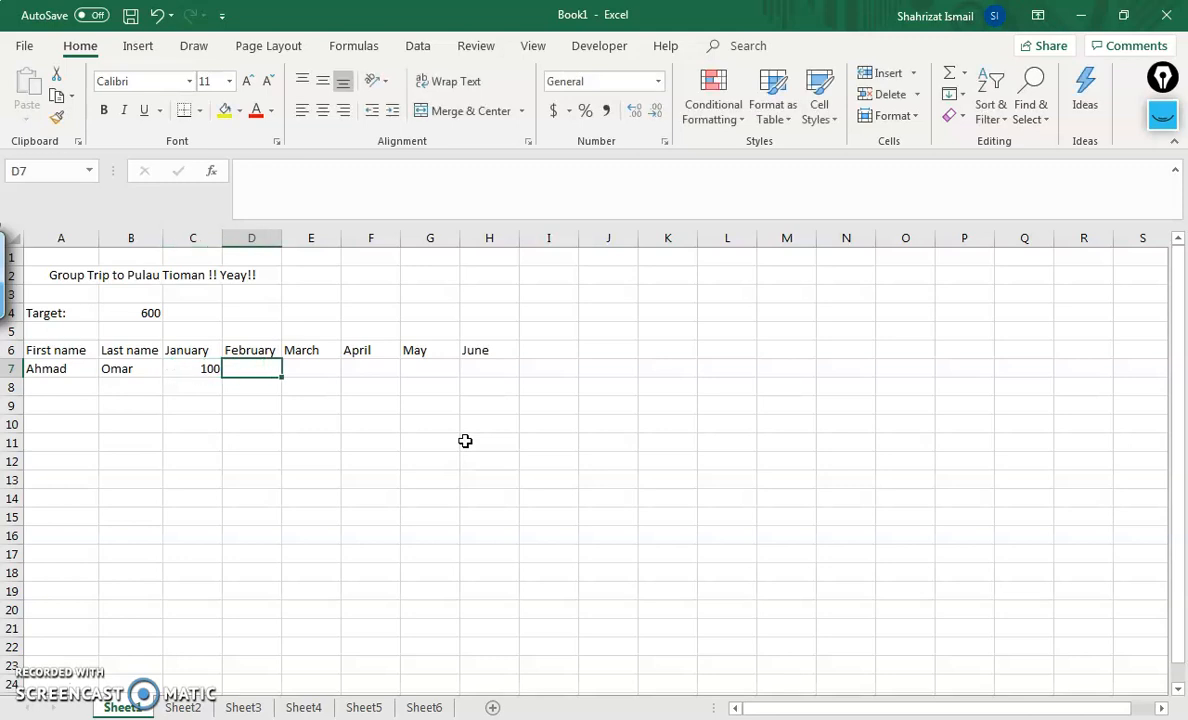
text(50)
key(Tab)
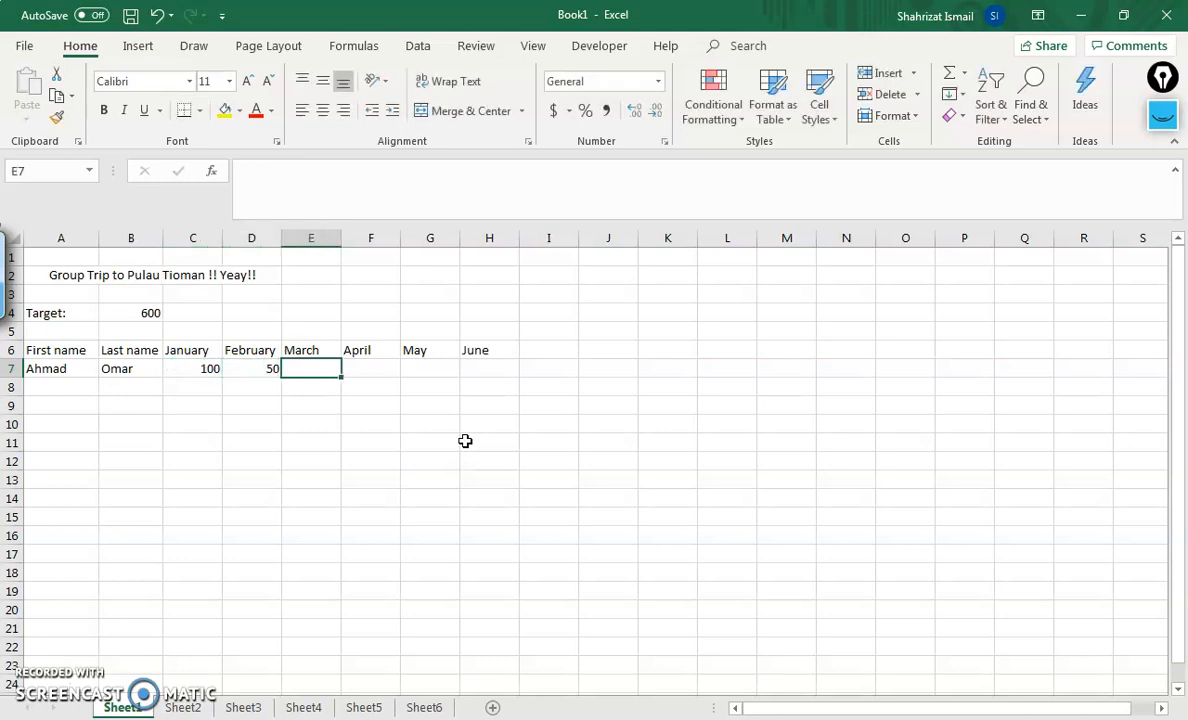
text(70)
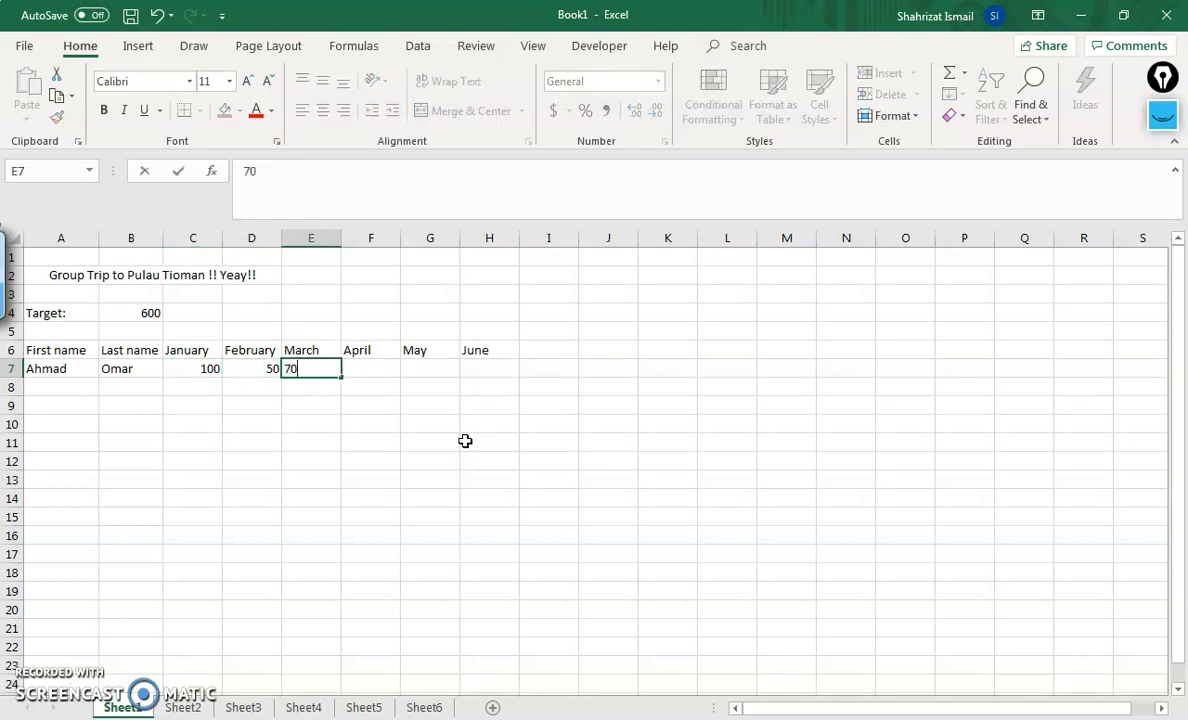
key(Tab)
text(80)
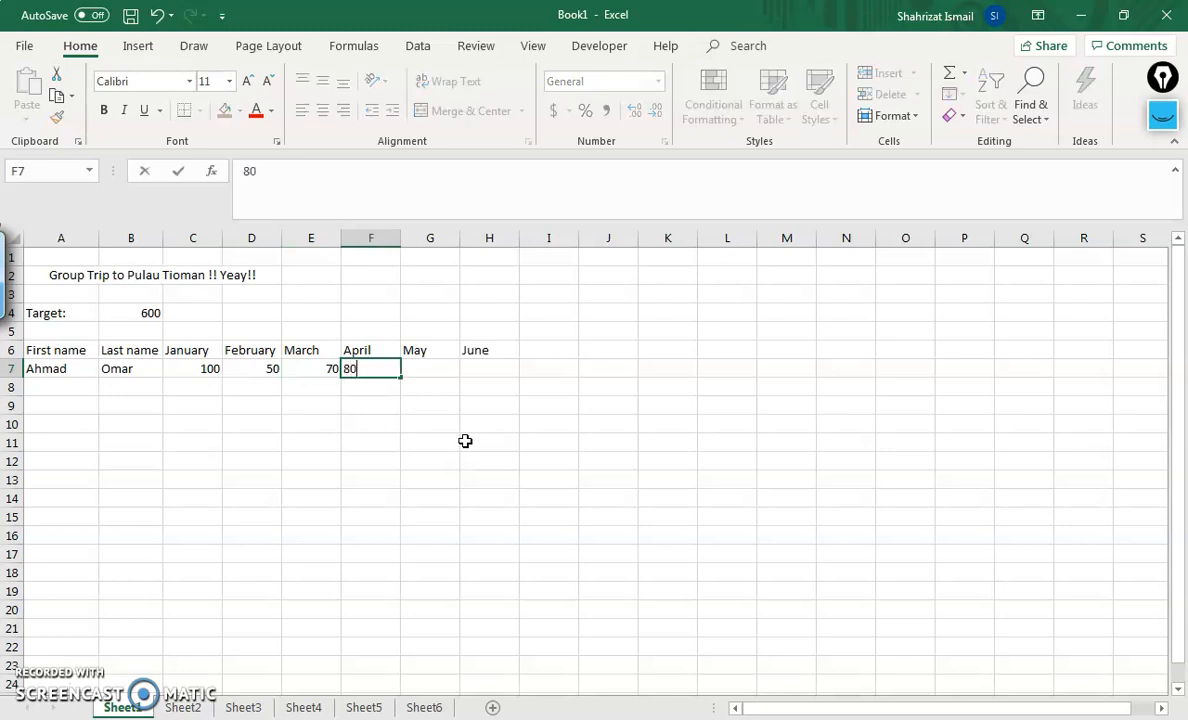
key(Tab)
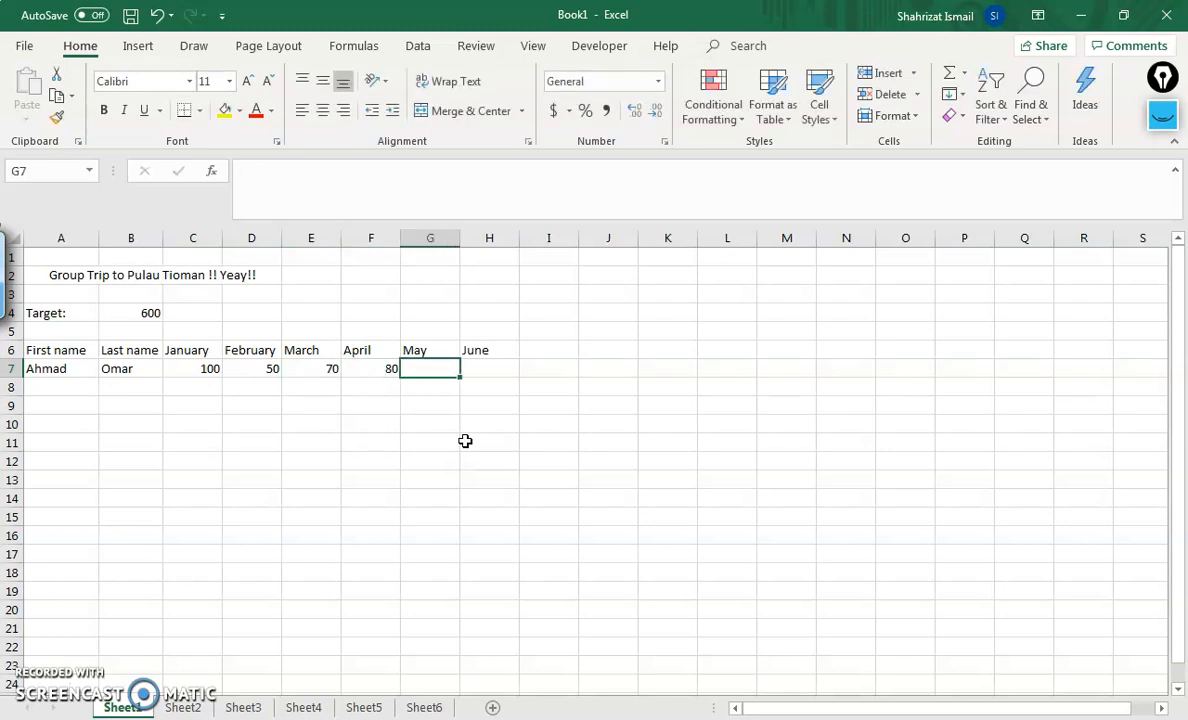
text(90)
key(Tab)
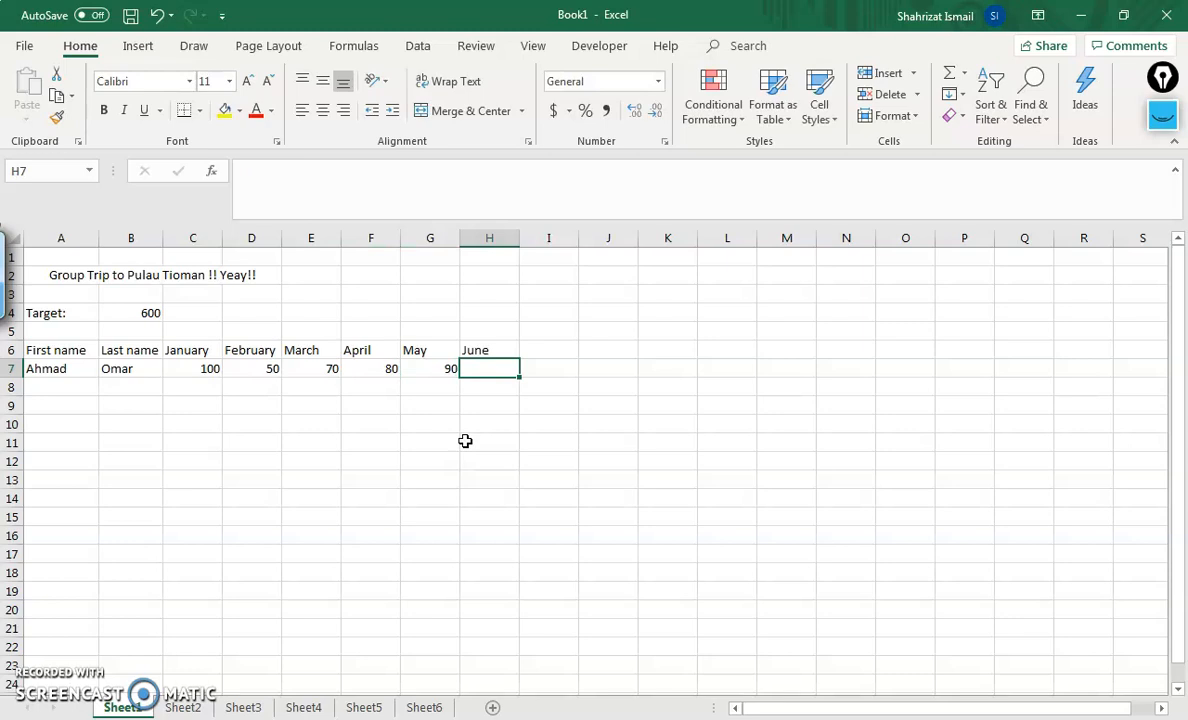
text(100)
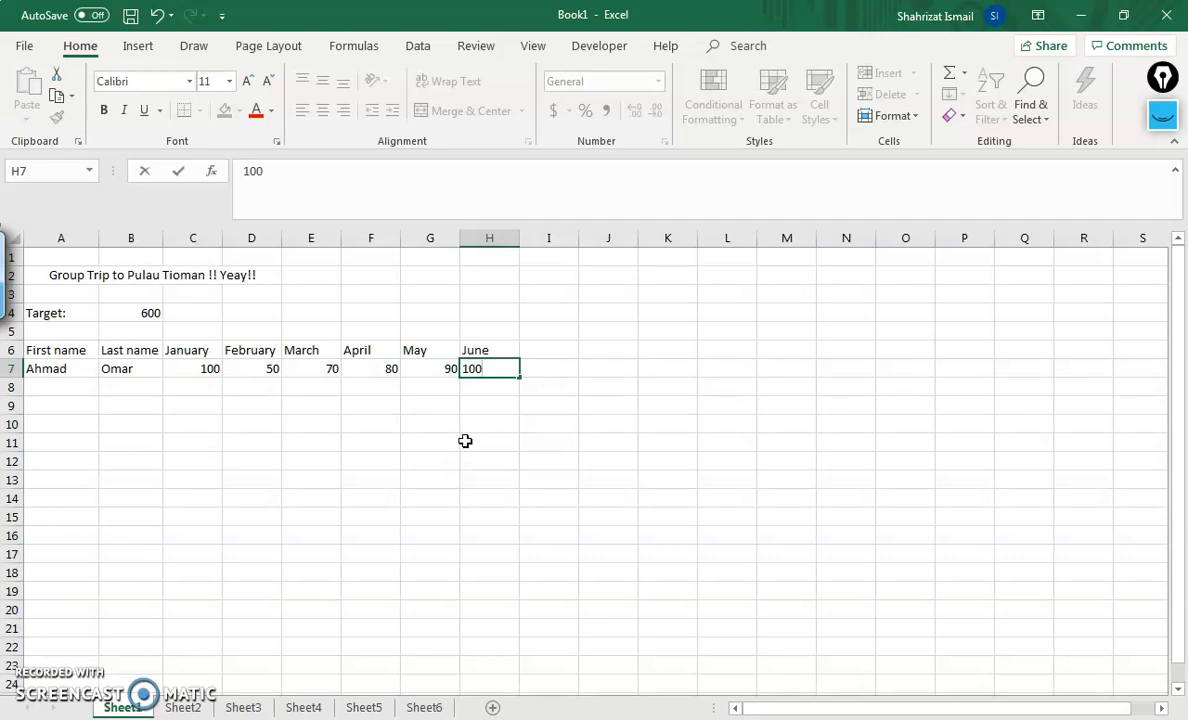
key(Return)
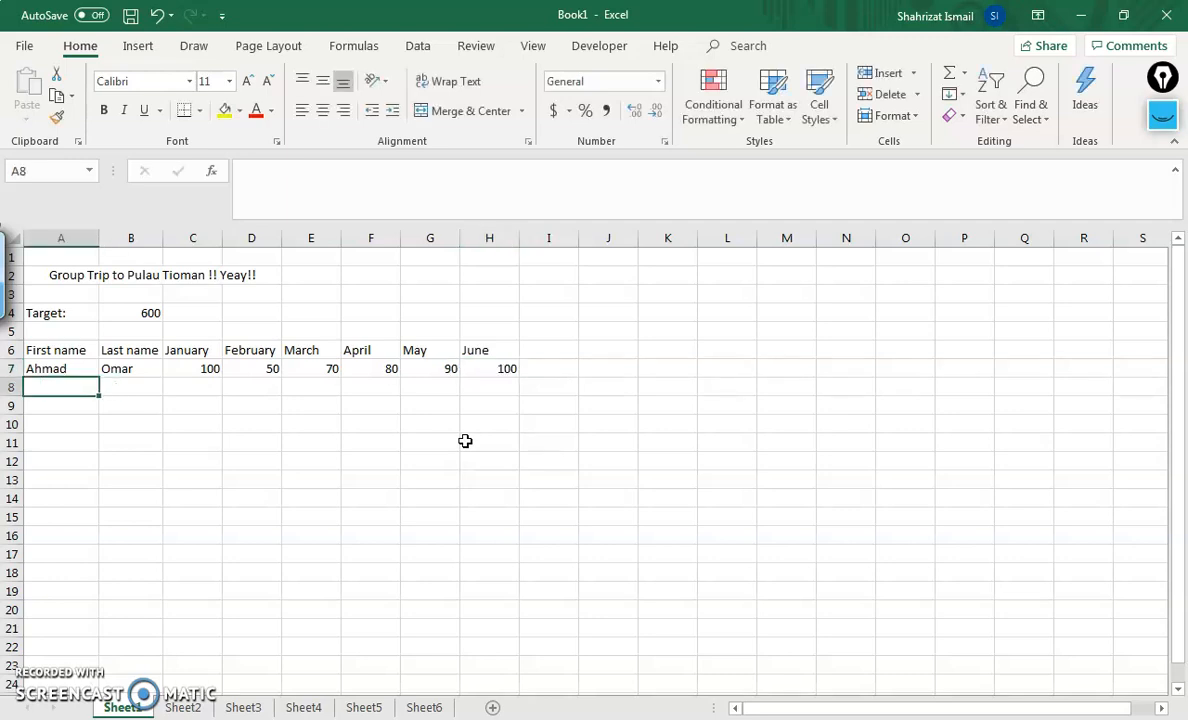
- Enter the second participant's first name in A8 and last name in B8
text(Siti)
key(Tab)
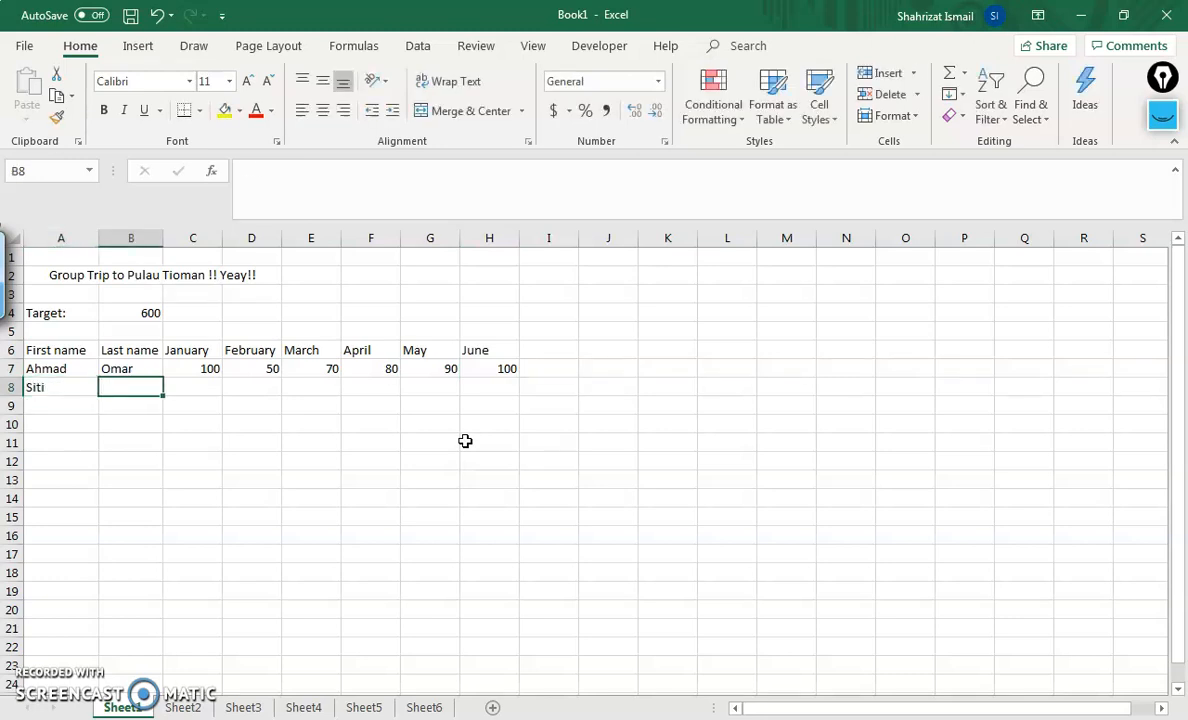
text(Jamal)
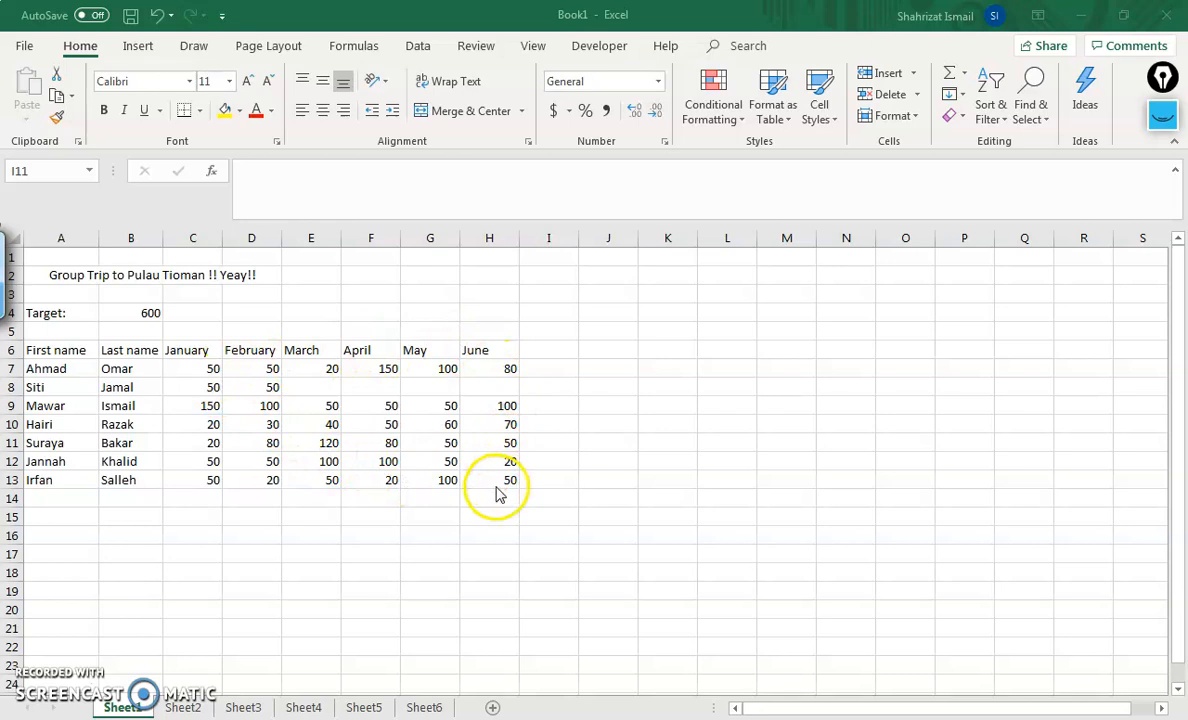
- Change the savings target in B4 to 500
click(136, 313)
text(500)
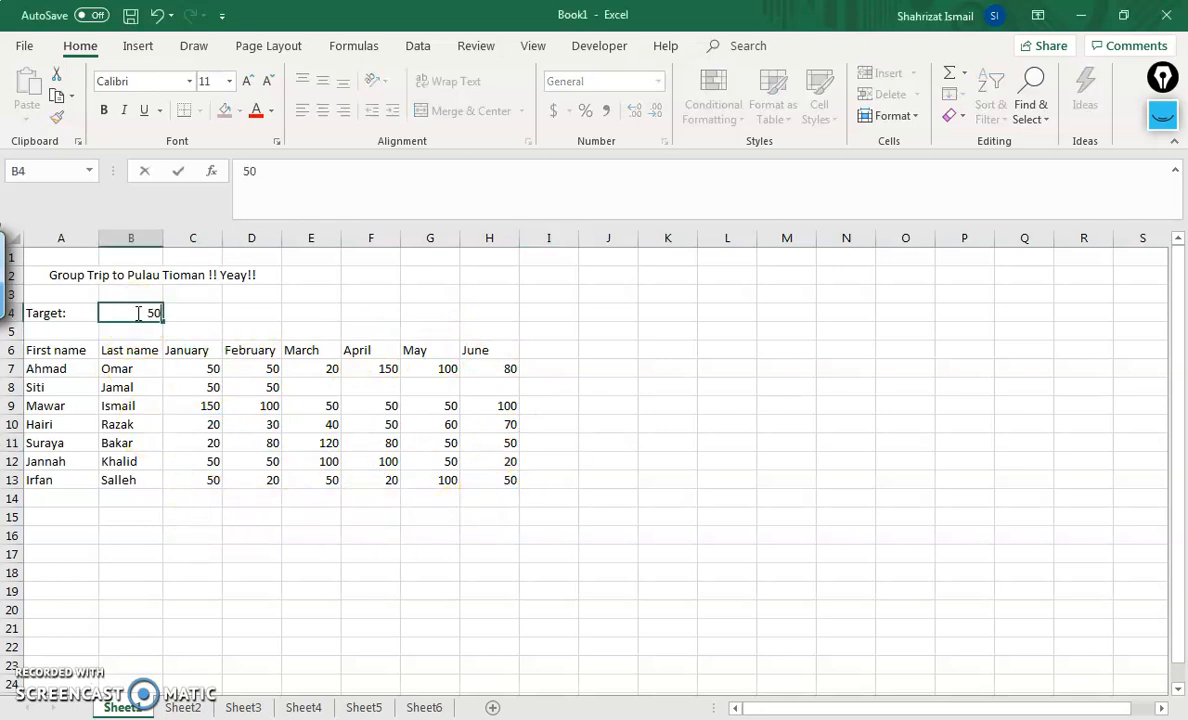
click(425, 518)
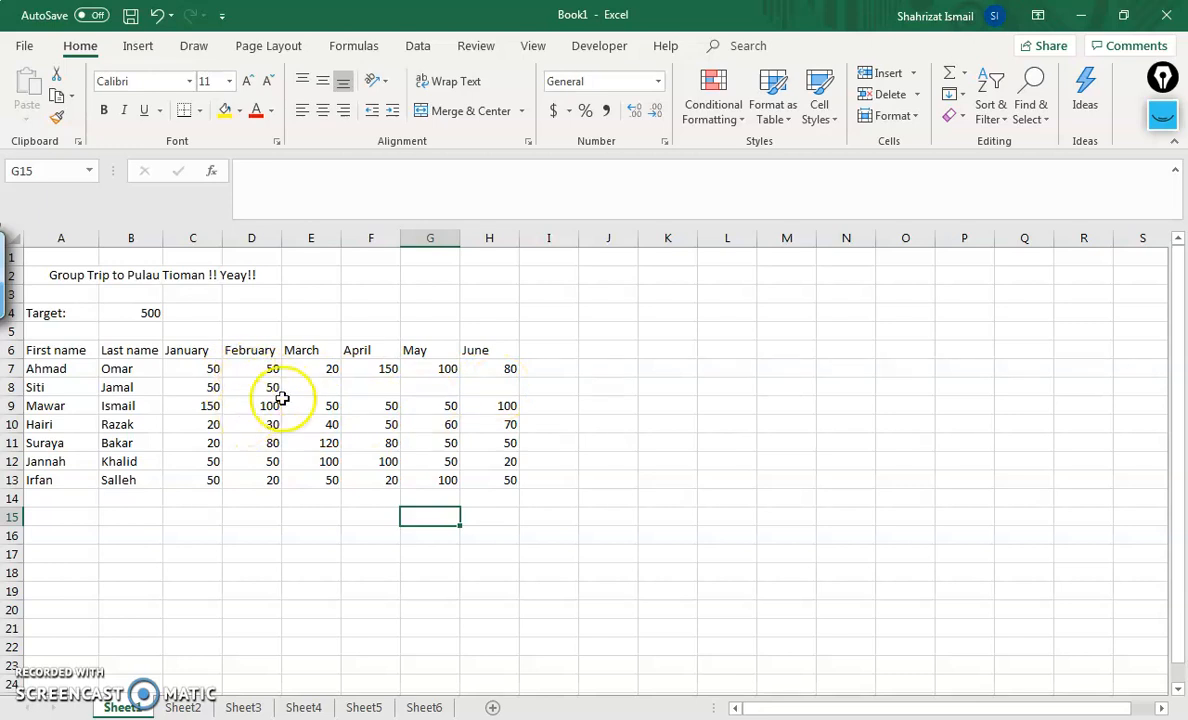
- Enter 50 in the empty cell L7 and fill it right across to Q7
click(732, 369)
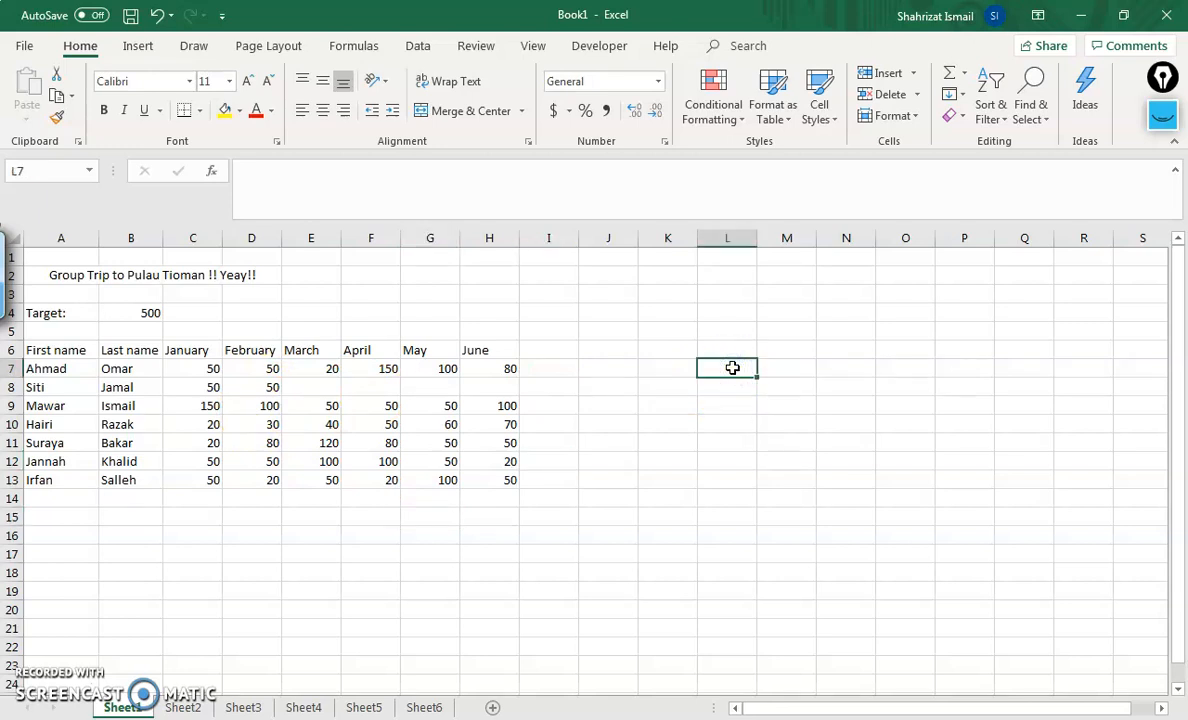
text(50)
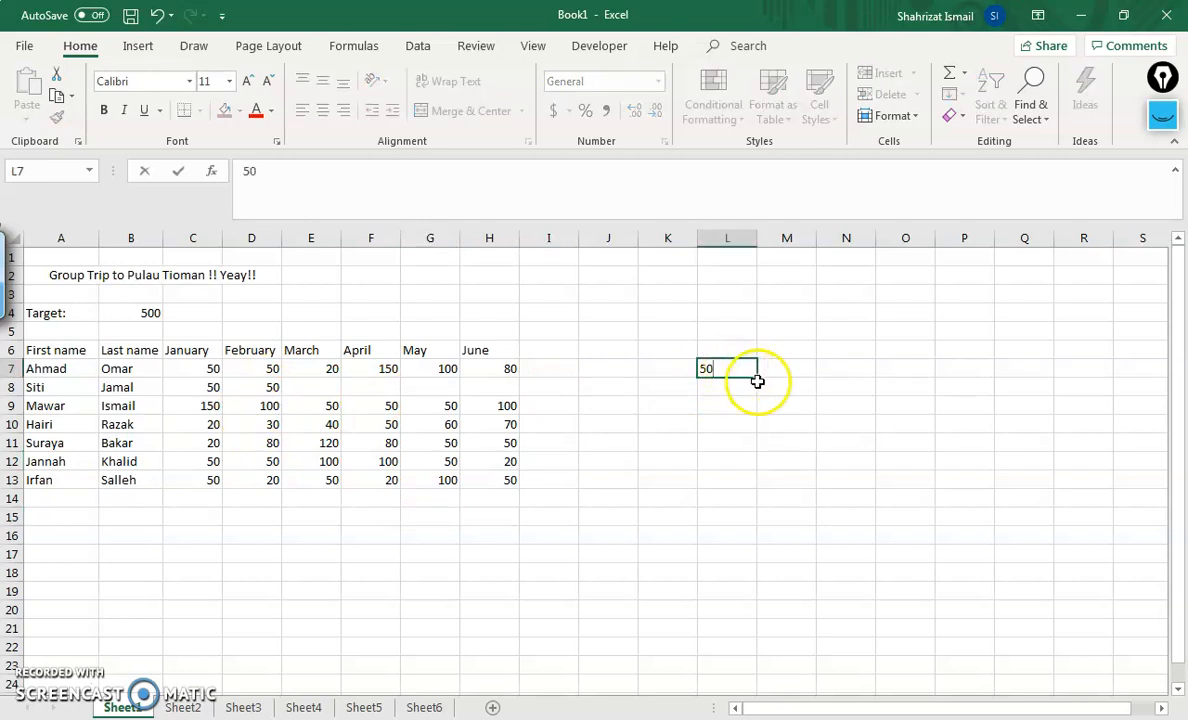
click(758, 385)
drag(742, 369, 1016, 368)
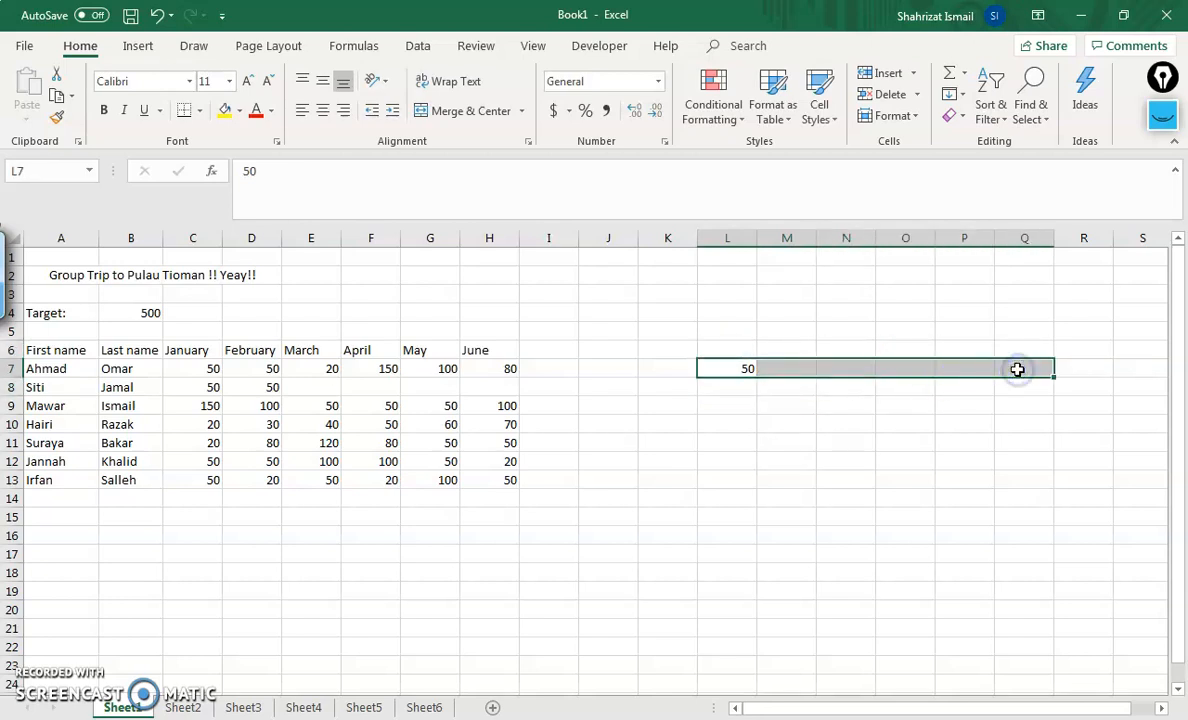
key(ctrl+r)
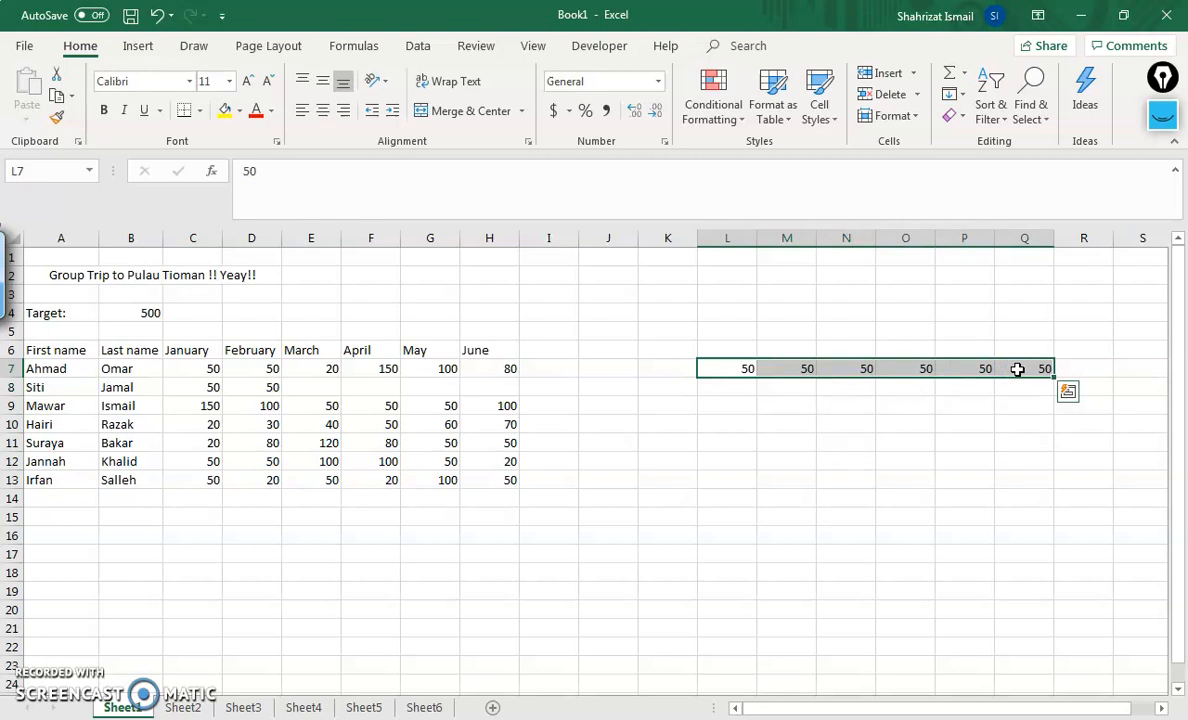
- Fill the 50 in L7 down the column to L19
click(742, 369)
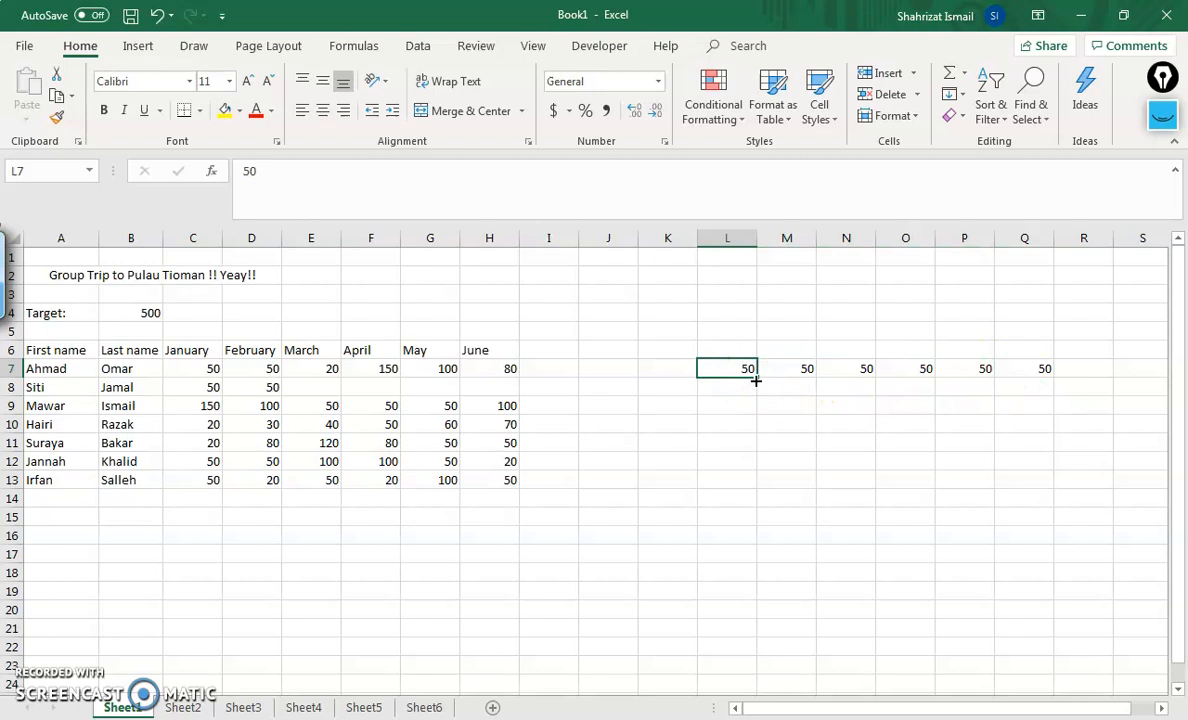
drag(721, 369, 719, 589)
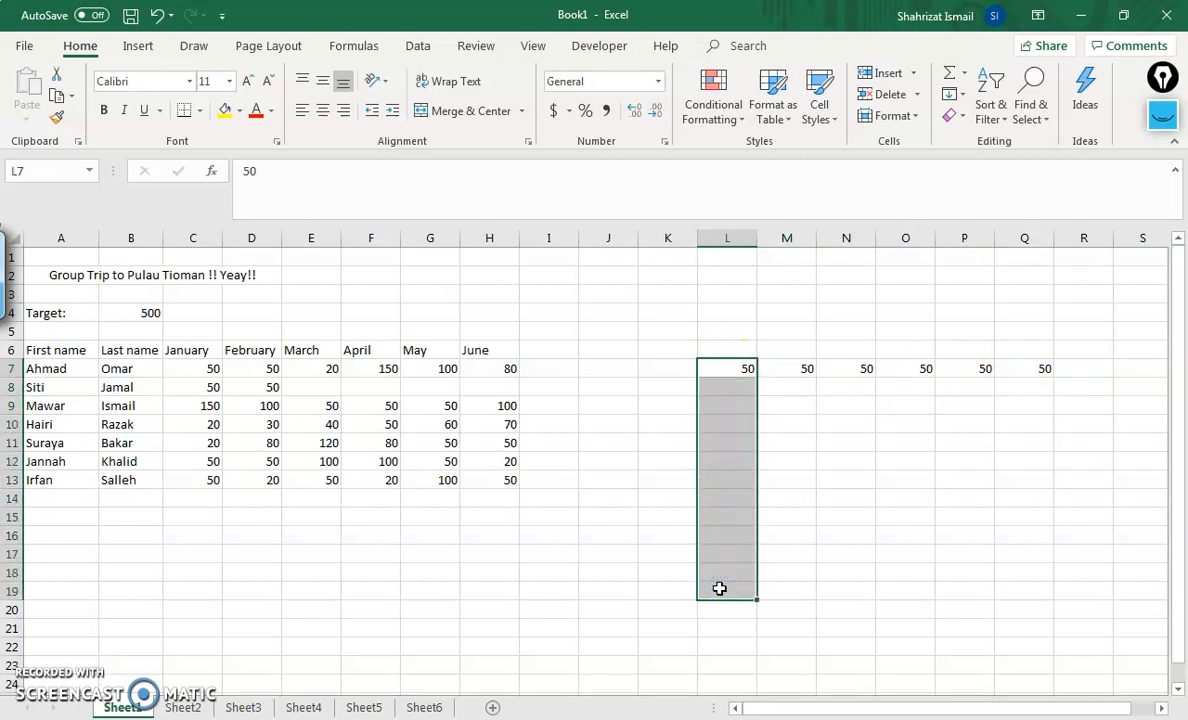
key(ctrl+d)
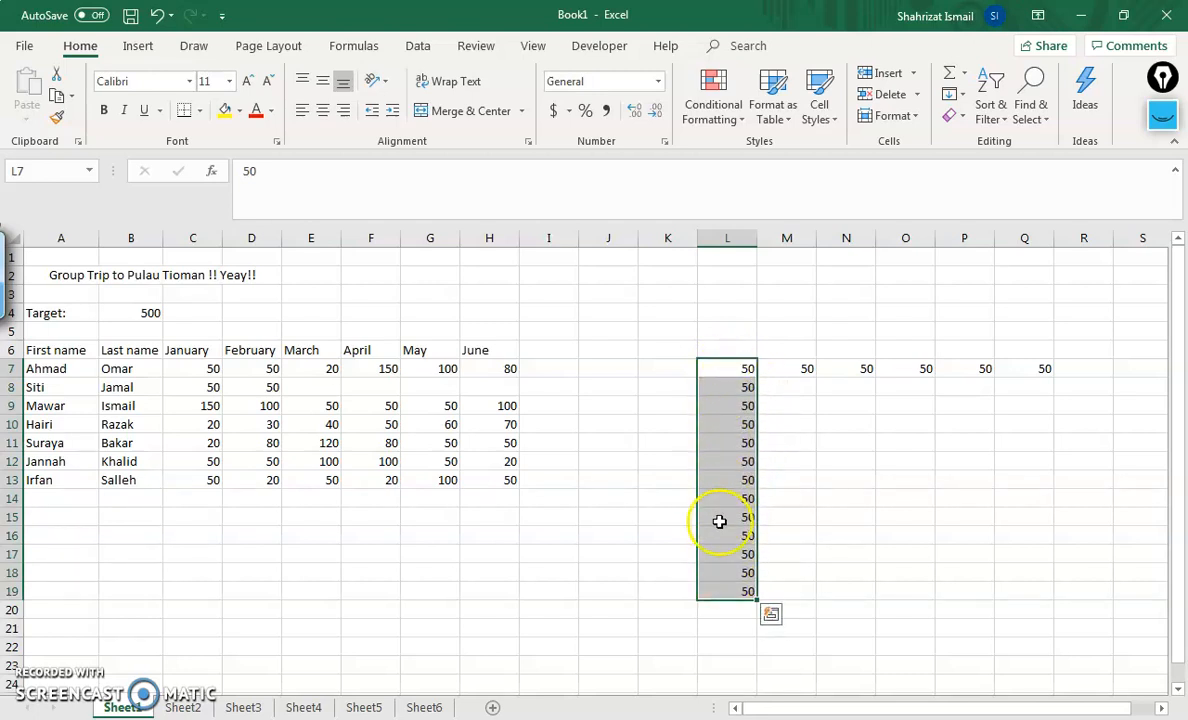
click(843, 460)
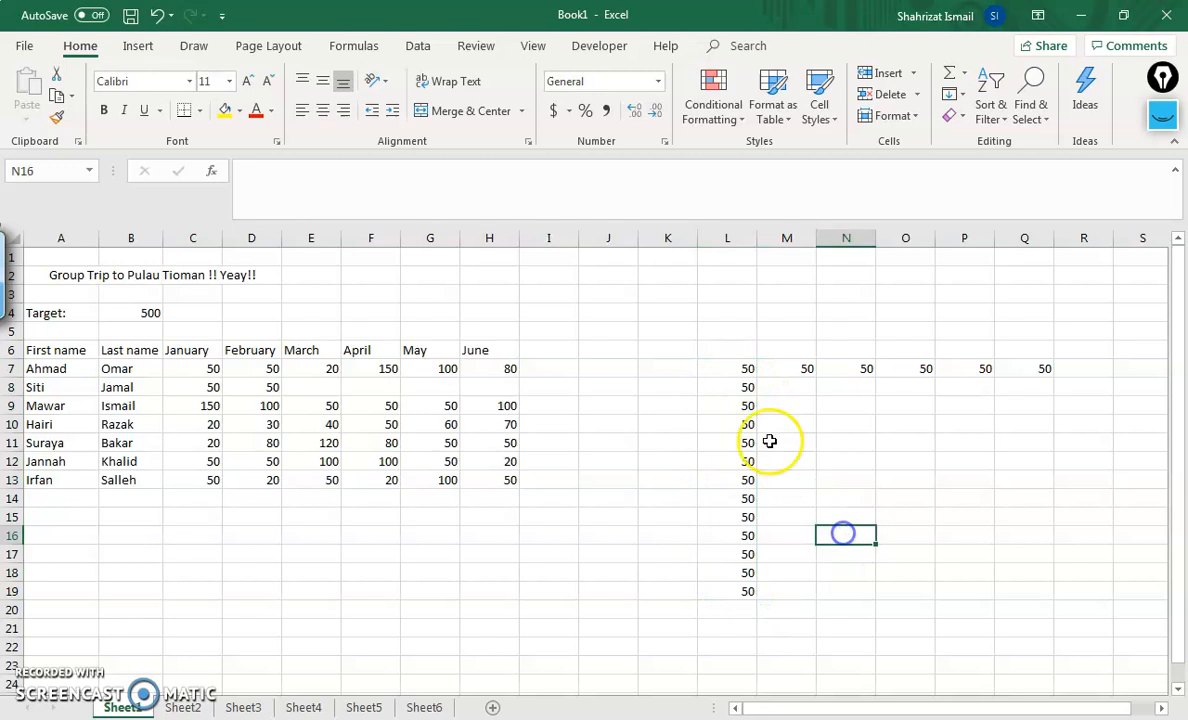
- Clear the practice 50s from row 7 and column L
drag(750, 370, 1000, 585)
key(Delete)
click(788, 403)
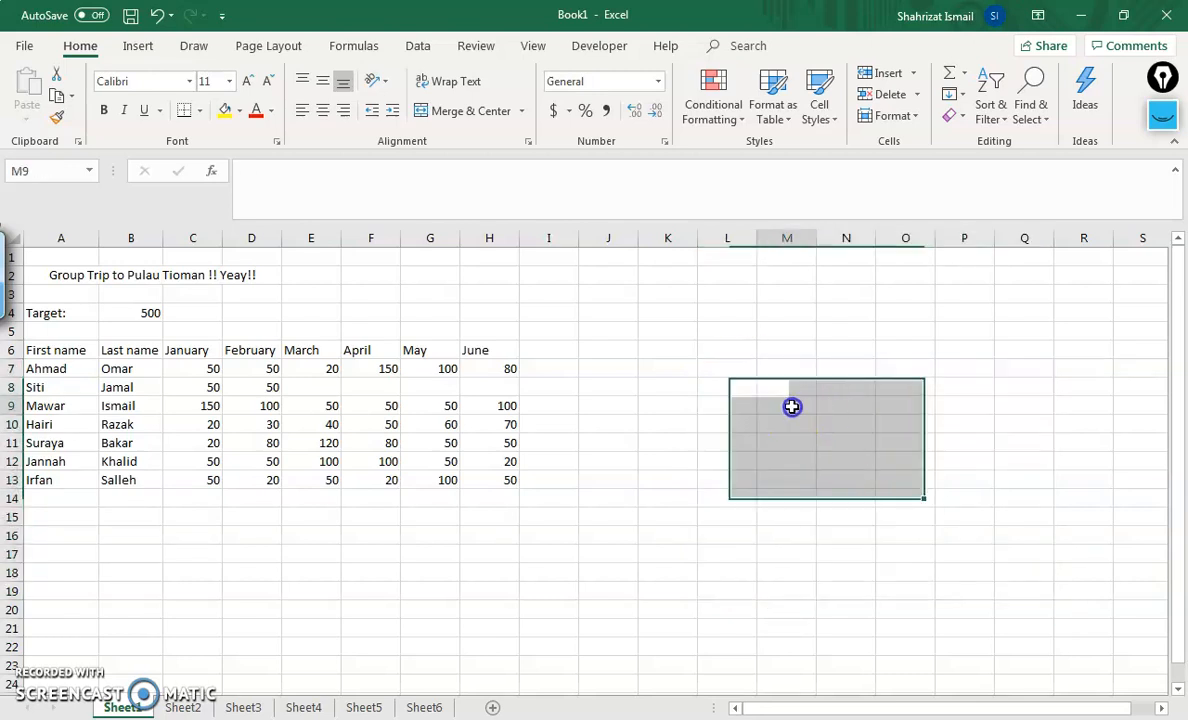
- Enter 50 in L7, select L7:Q19, and fill the value right and down through the whole block
click(749, 371)
text(50)
click(786, 445)
drag(746, 364, 734, 600)
key(ctrl+c)
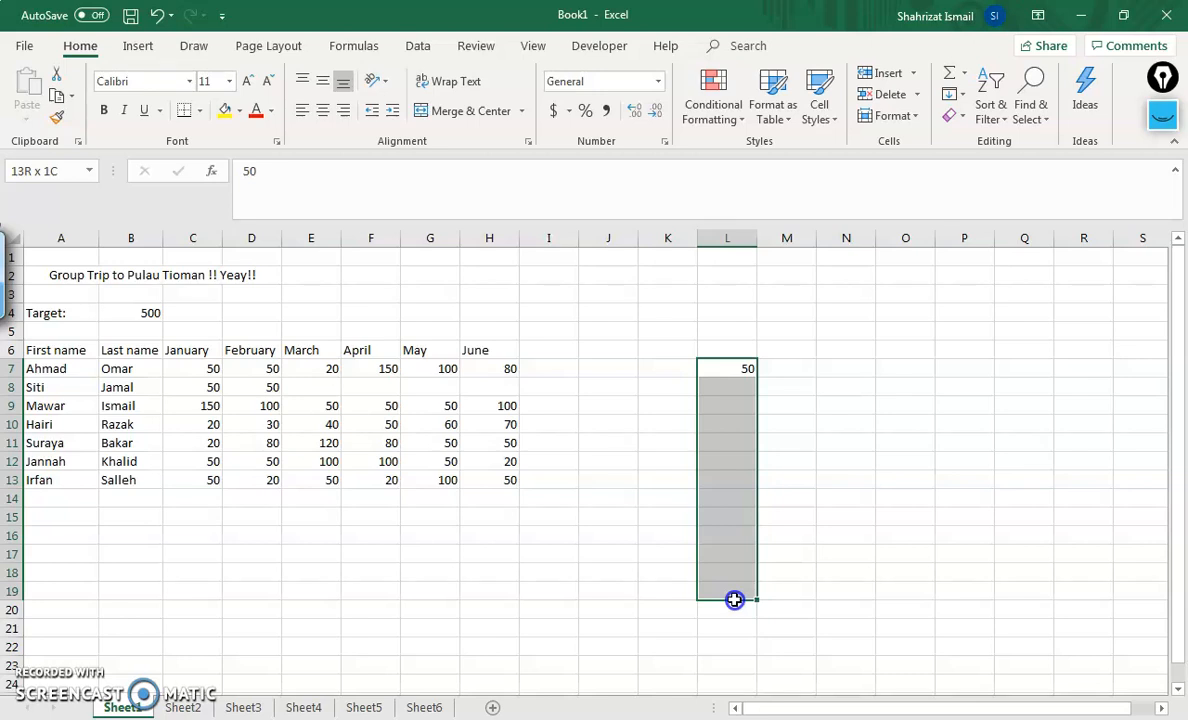
drag(734, 600, 1040, 590)
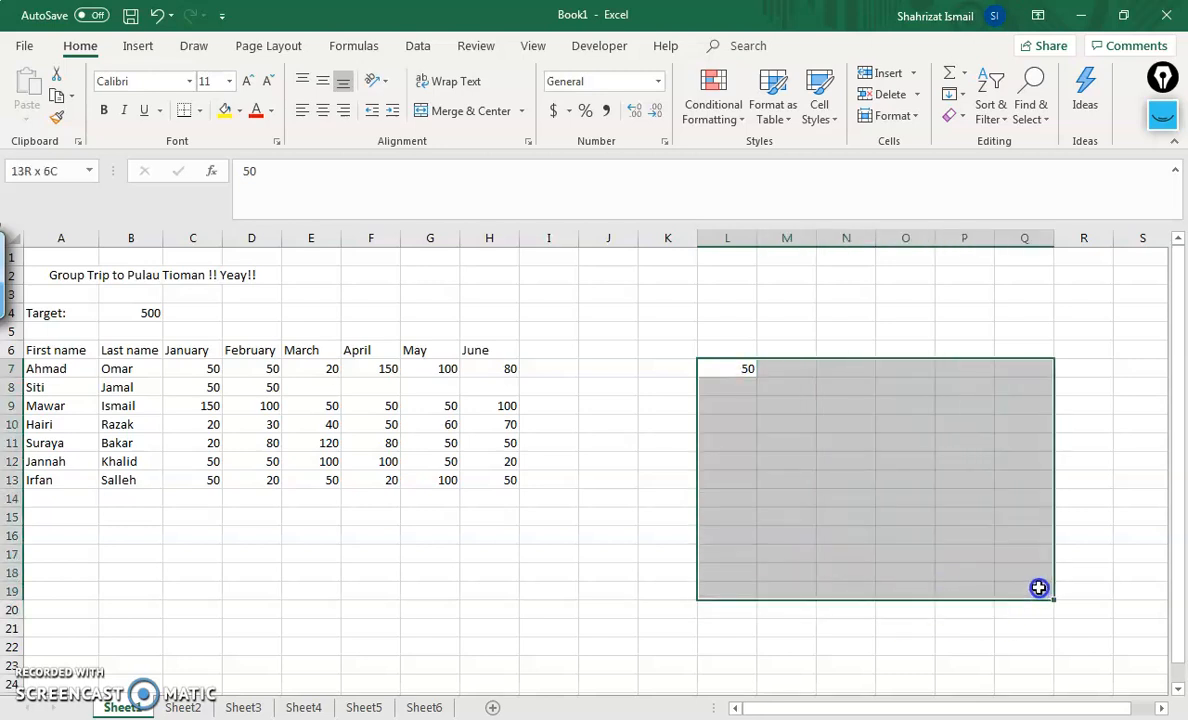
drag(1039, 588, 1039, 588)
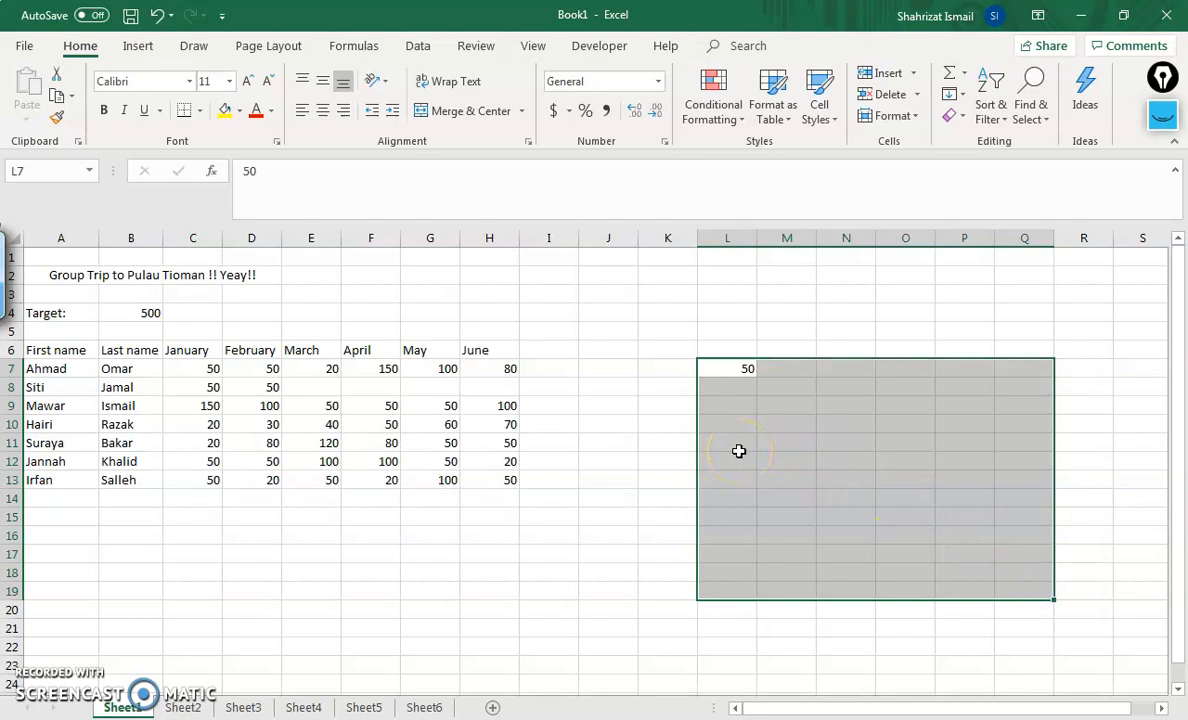
key(ctrl+v)
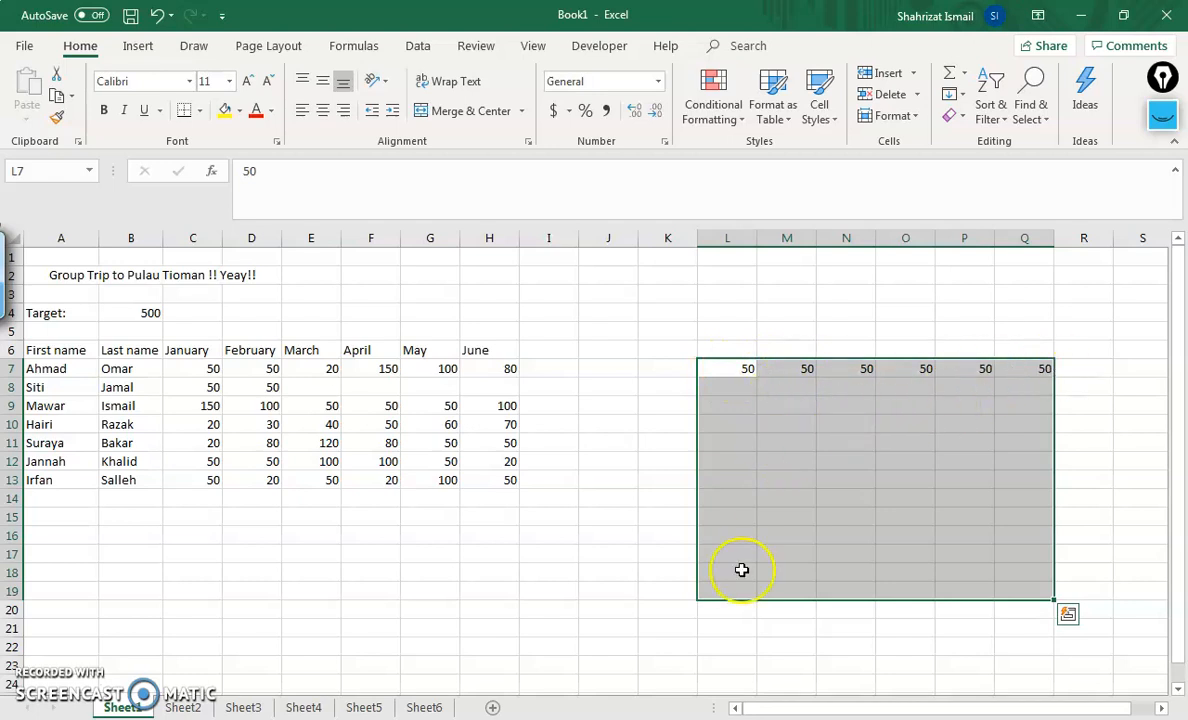
key(Escape)
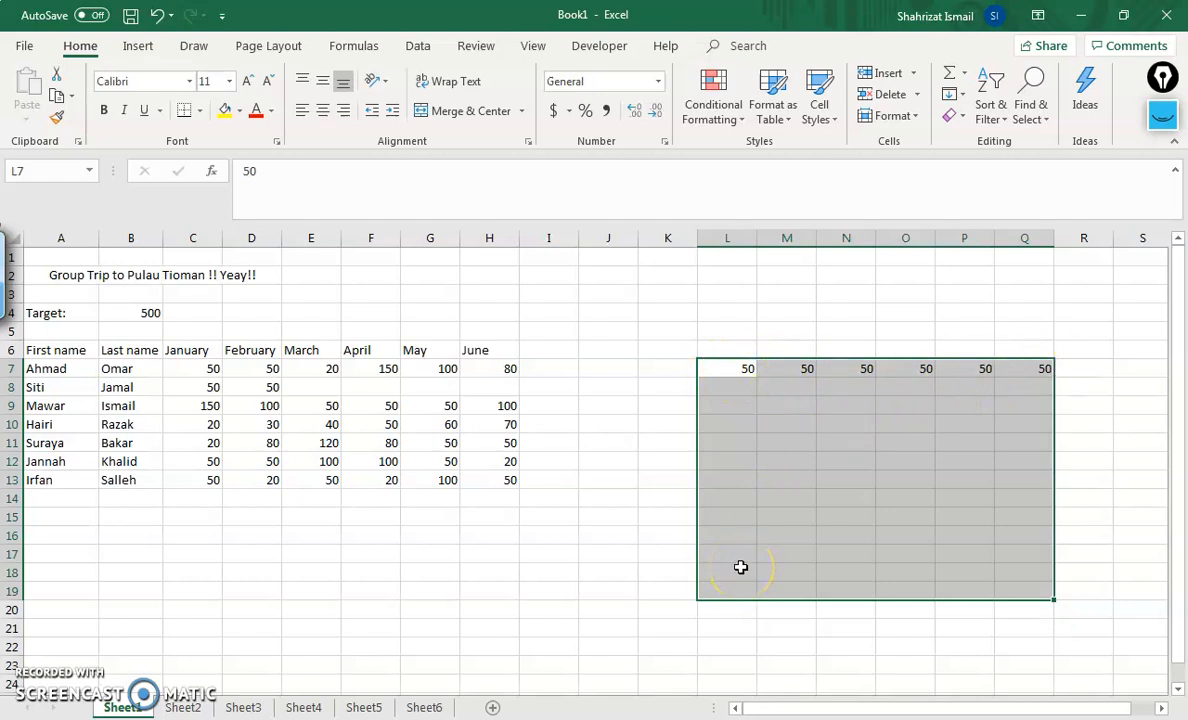
key(ctrl+d)
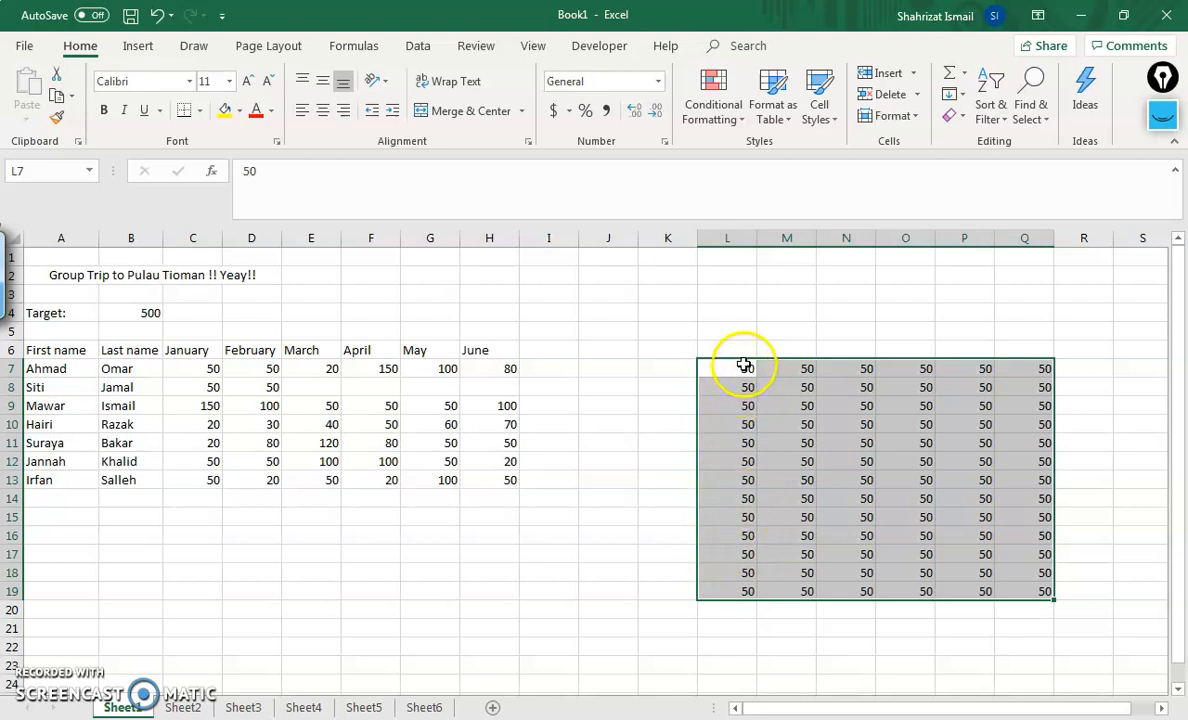
click(744, 368)
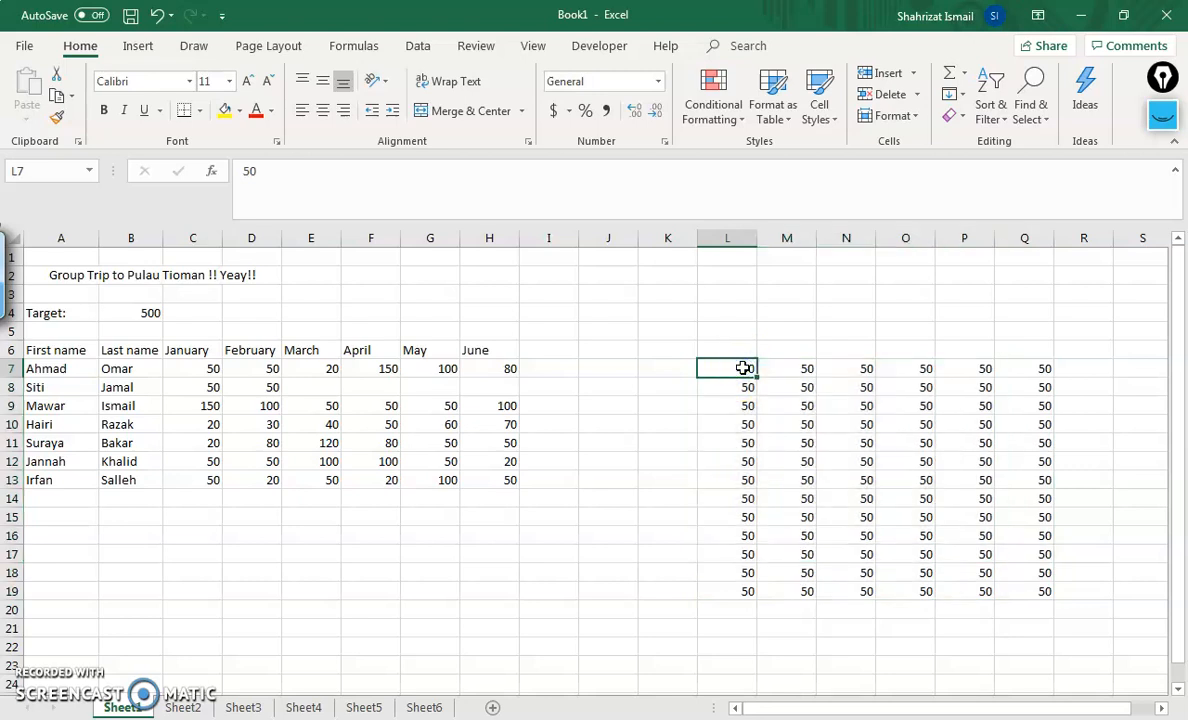
drag(744, 386, 731, 590)
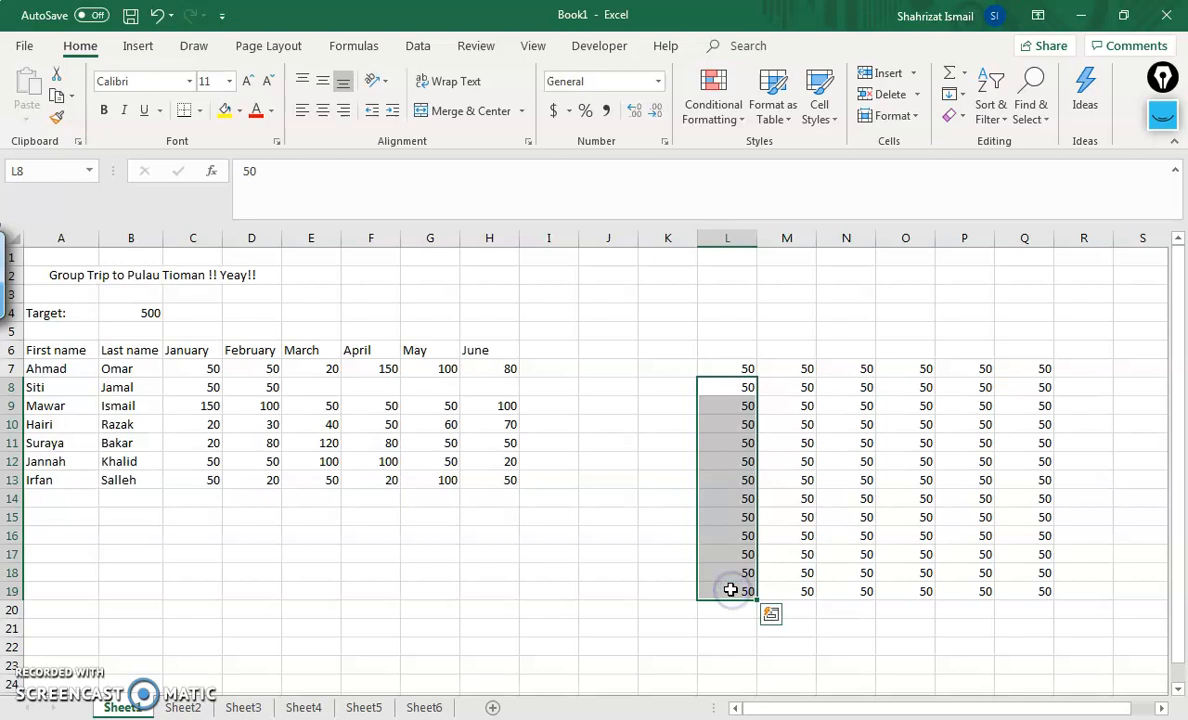
click(800, 369)
drag(806, 390, 799, 590)
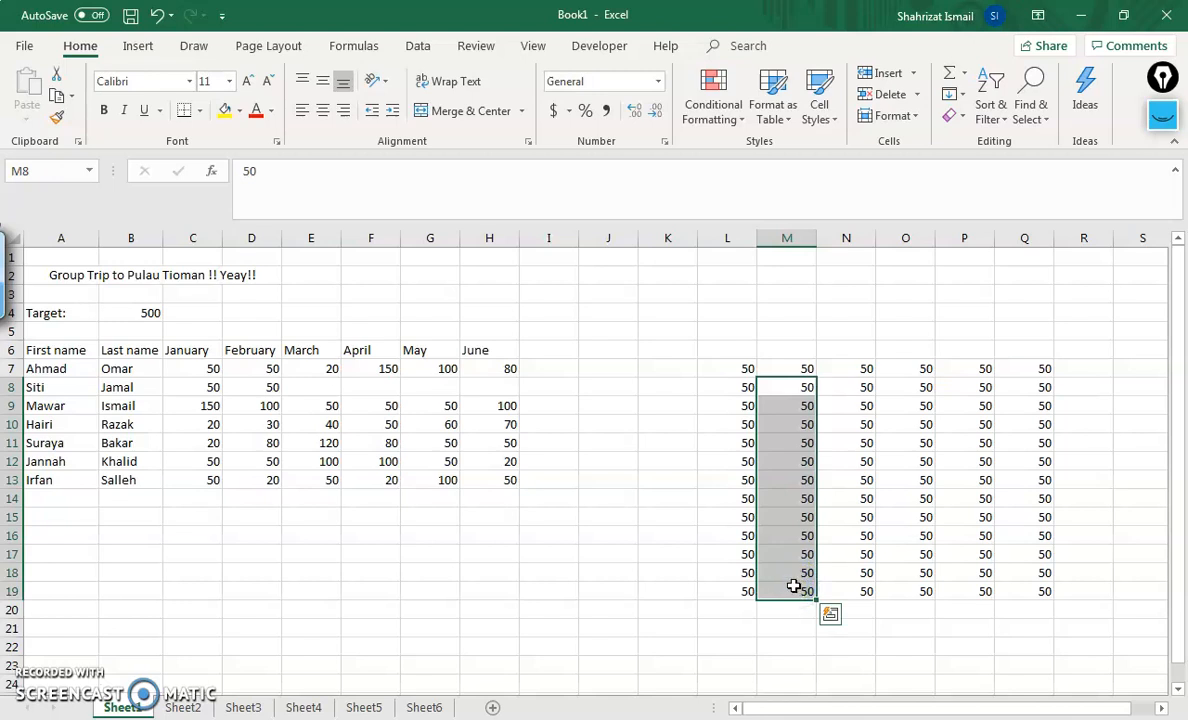
click(796, 370)
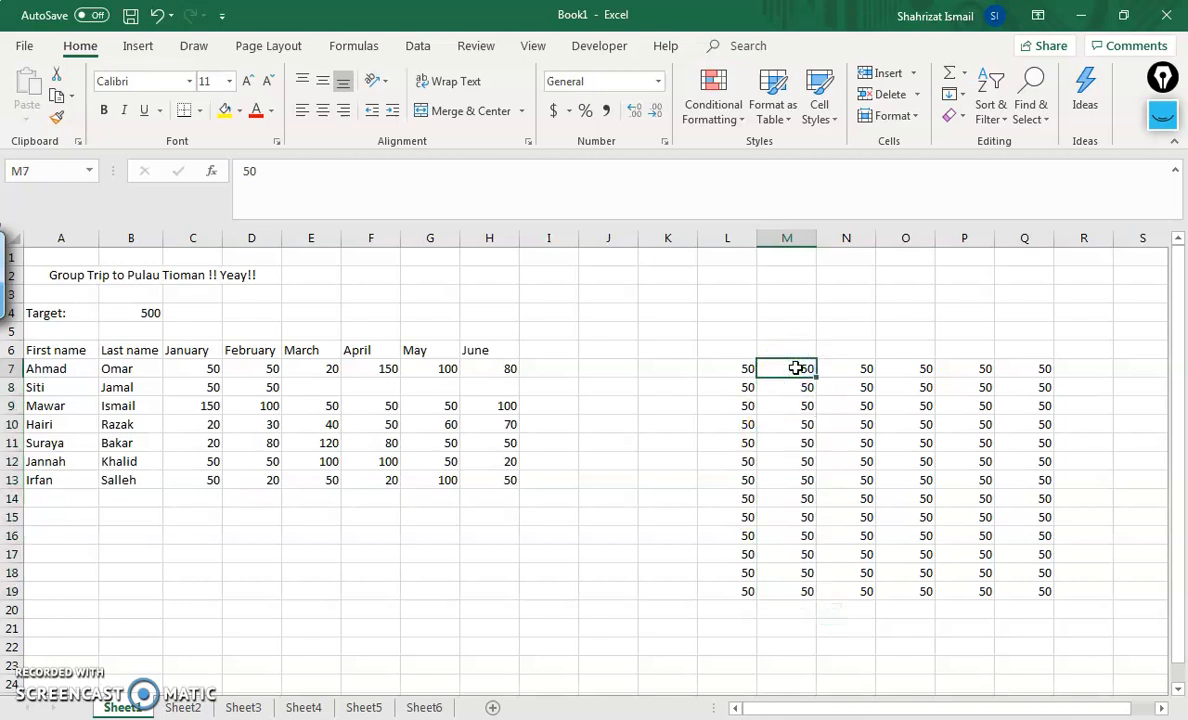
- With the screen pen, draw an arrow above L7:Q7 labelled "ctrl+R" and a downward arrow beside column L labelled "ctrl+D"
click(1162, 76)
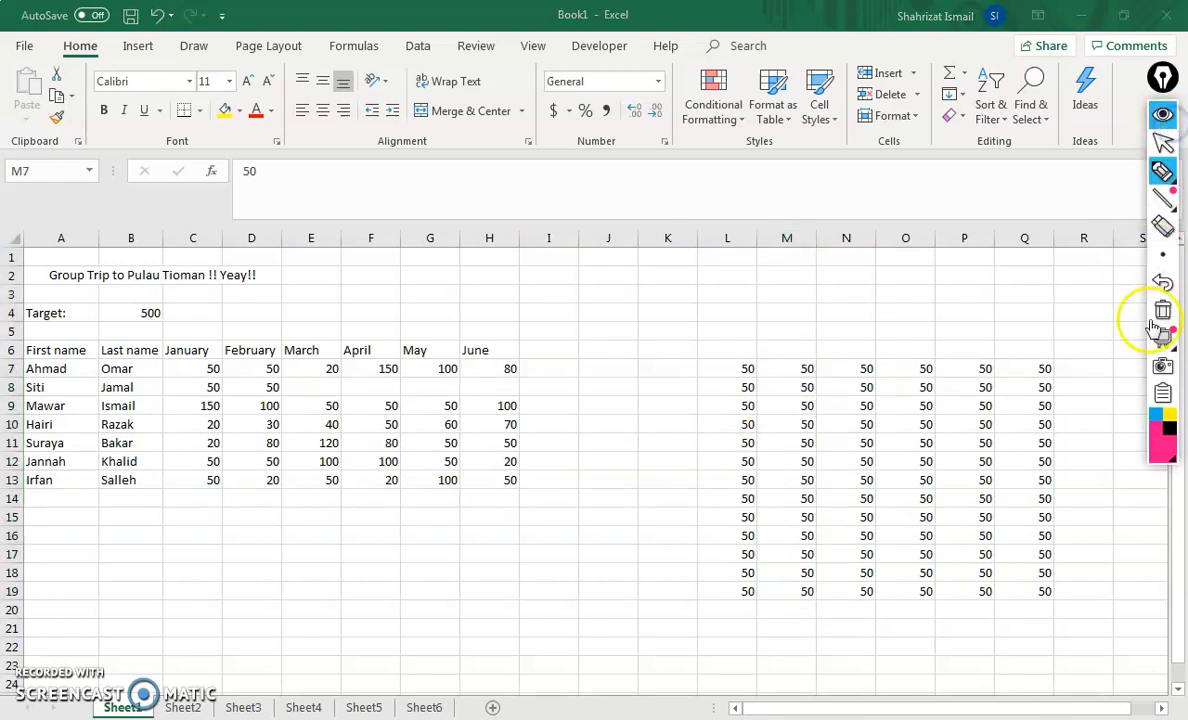
click(1162, 171)
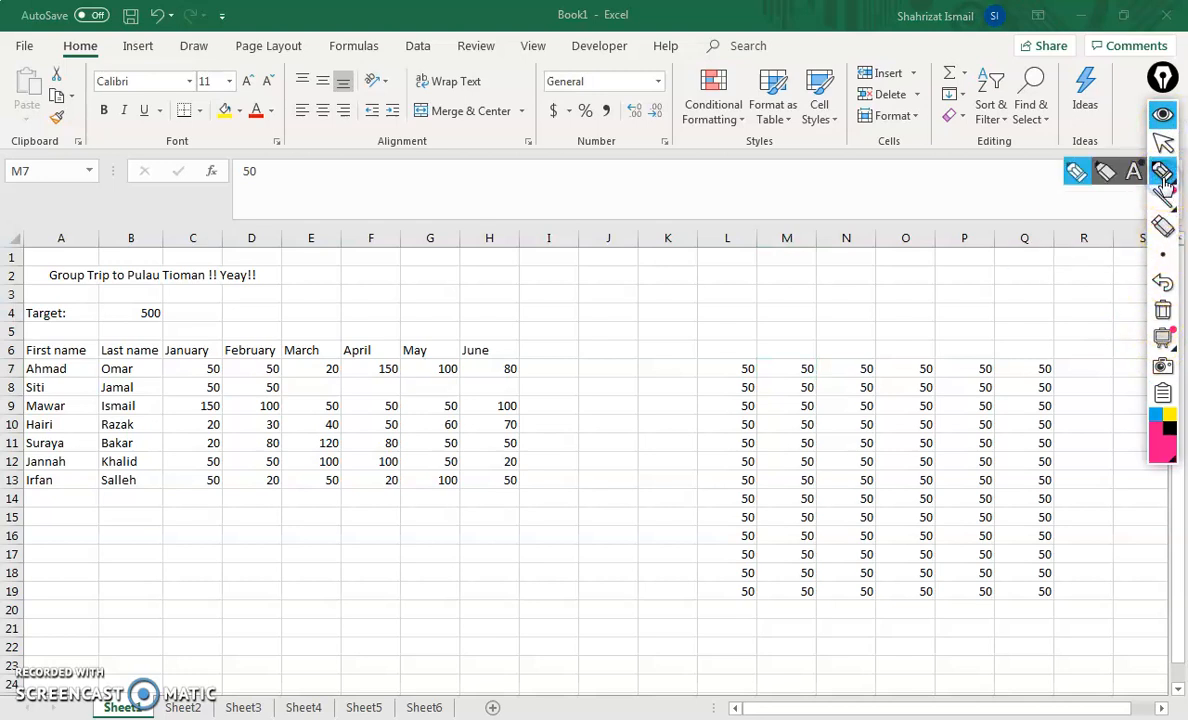
drag(738, 347, 1022, 344)
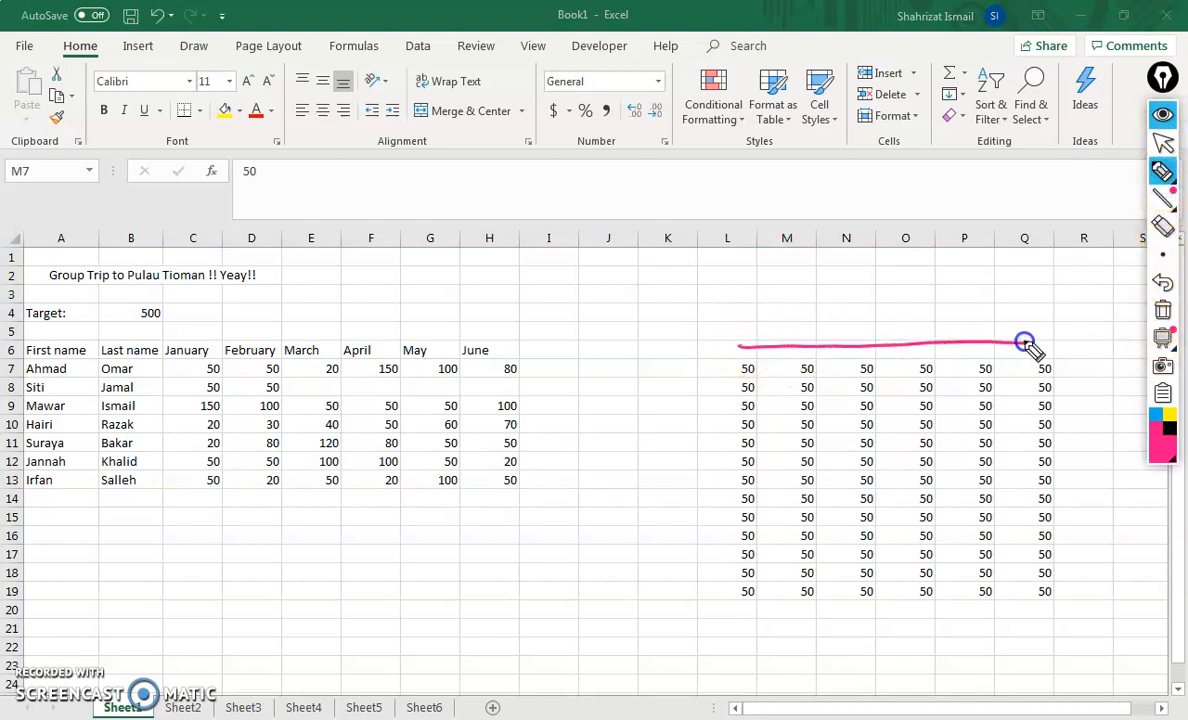
mouse_move(822, 310)
mouse_down()
mouse_move(875, 292)
mouse_move(893, 316)
mouse_move(941, 307)
mouse_move(945, 318)
mouse_up()
drag(717, 362, 717, 588)
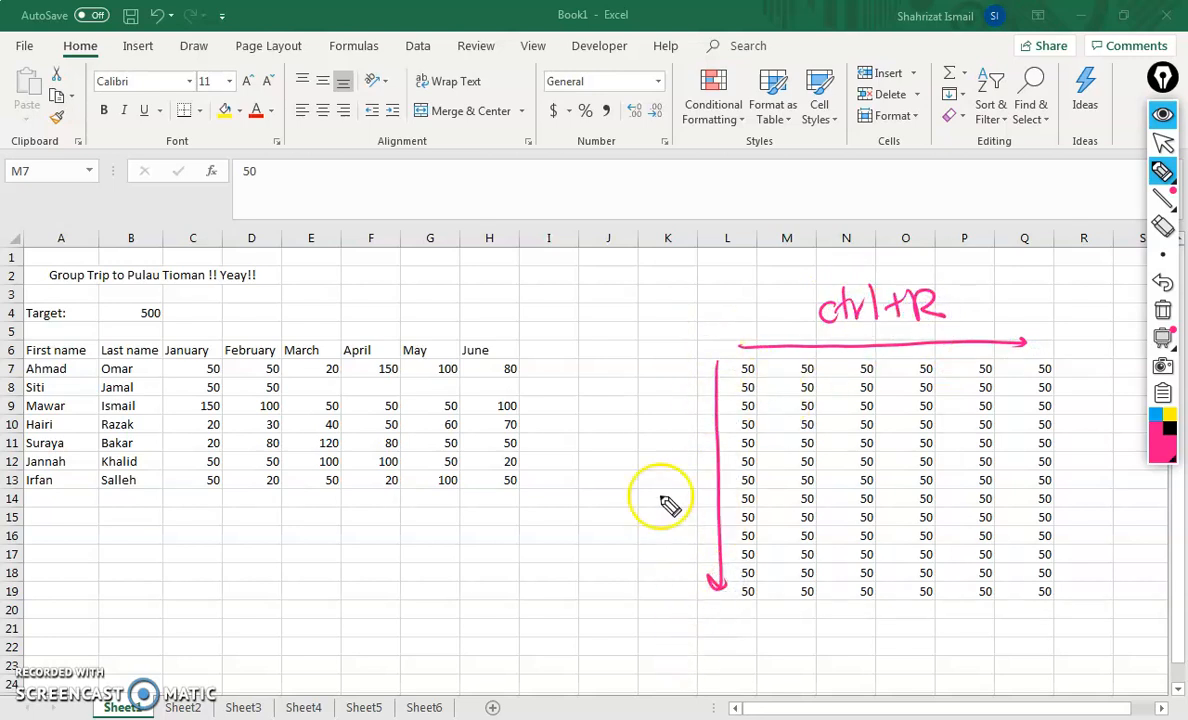
mouse_move(628, 450)
mouse_down()
mouse_move(633, 469)
mouse_move(676, 451)
mouse_move(671, 554)
mouse_up()
mouse_move(656, 524)
mouse_down()
mouse_move(684, 534)
mouse_move(672, 554)
mouse_up()
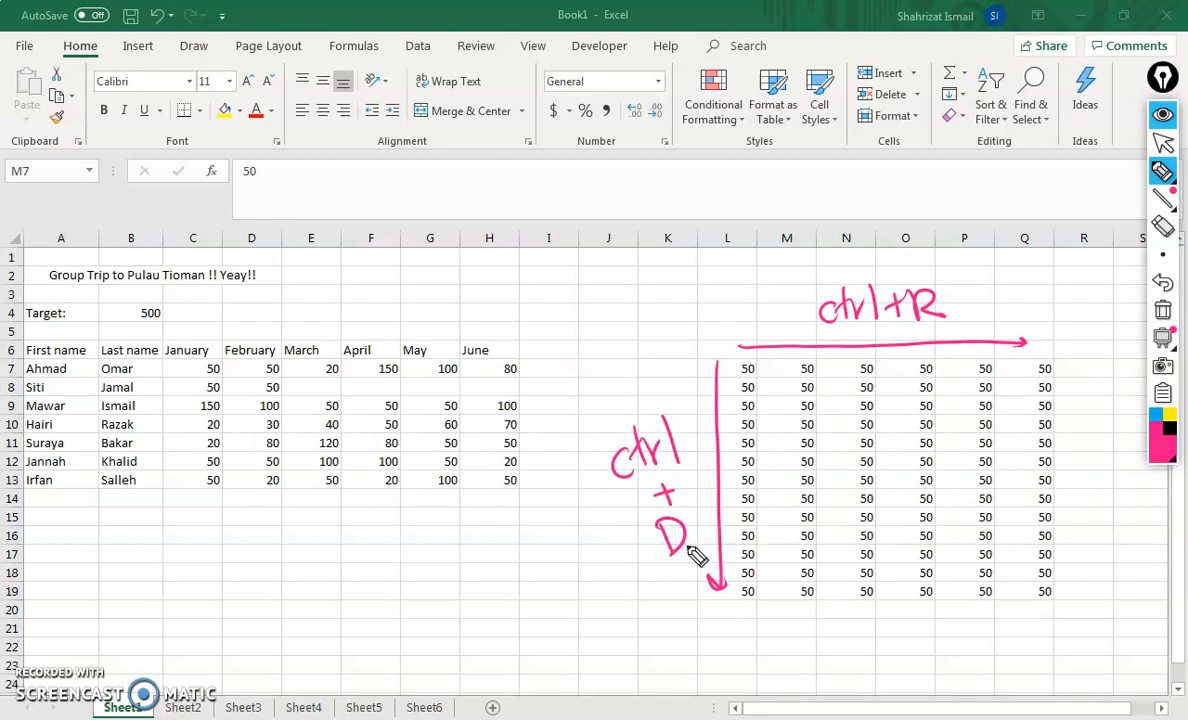
- Erase the pen annotations, close the drawing tools, and clear the practice values from L7:Q20
click(1162, 117)
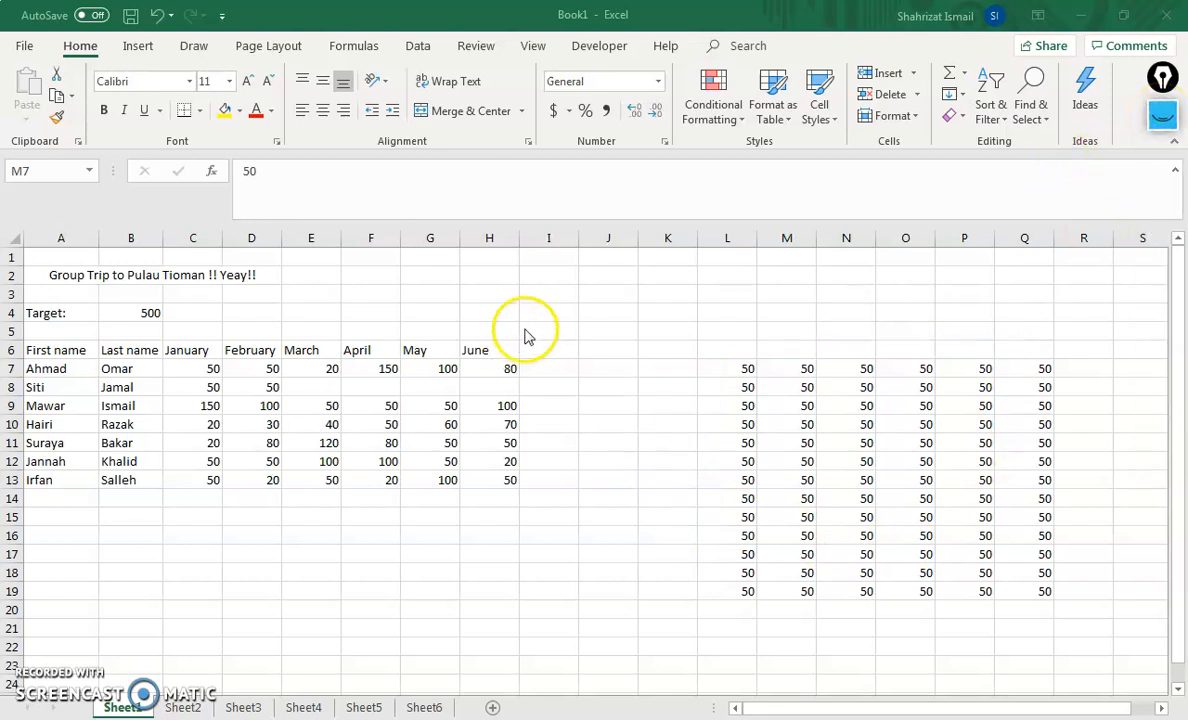
click(1168, 120)
click(1162, 310)
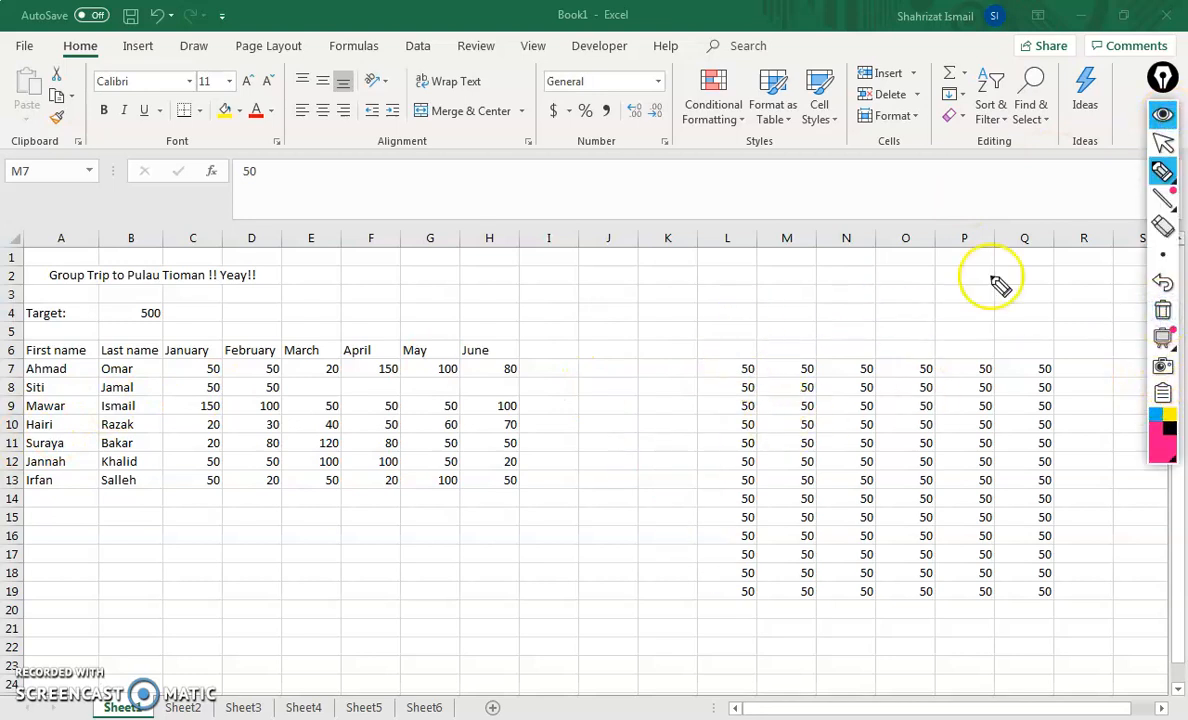
click(1162, 114)
drag(746, 370, 1036, 608)
key(Delete)
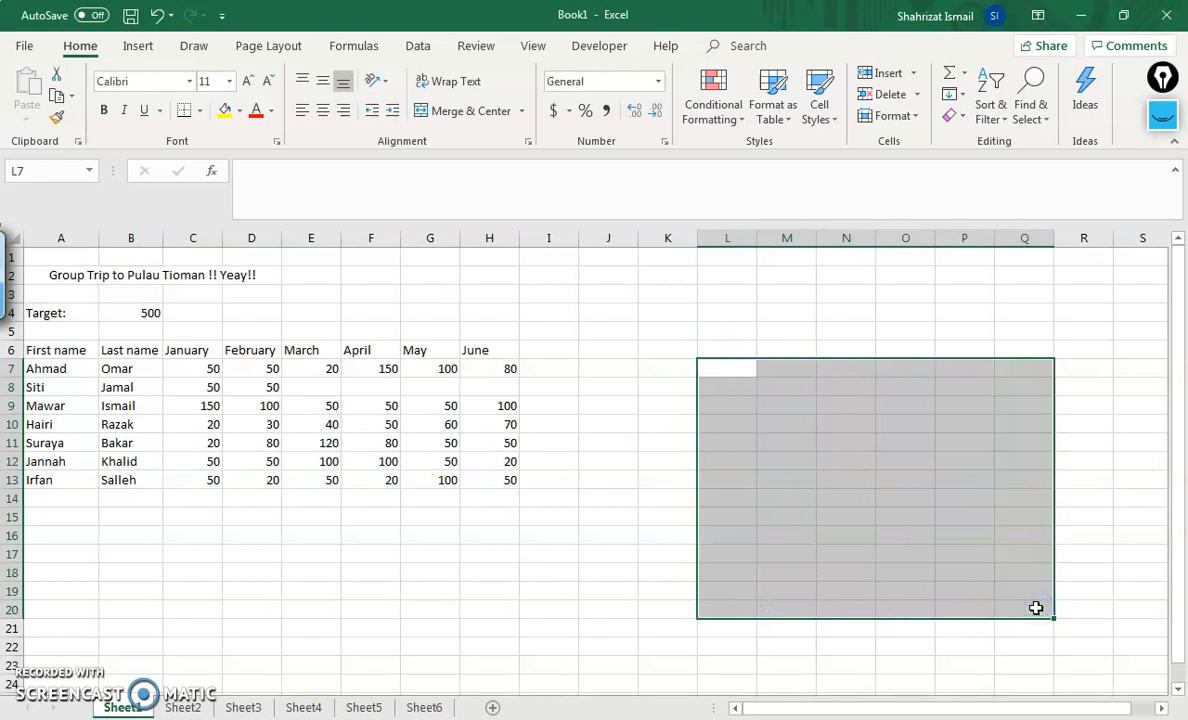
- AutoFill the second participant's 50 from D8 across March to June, through H8
click(255, 387)
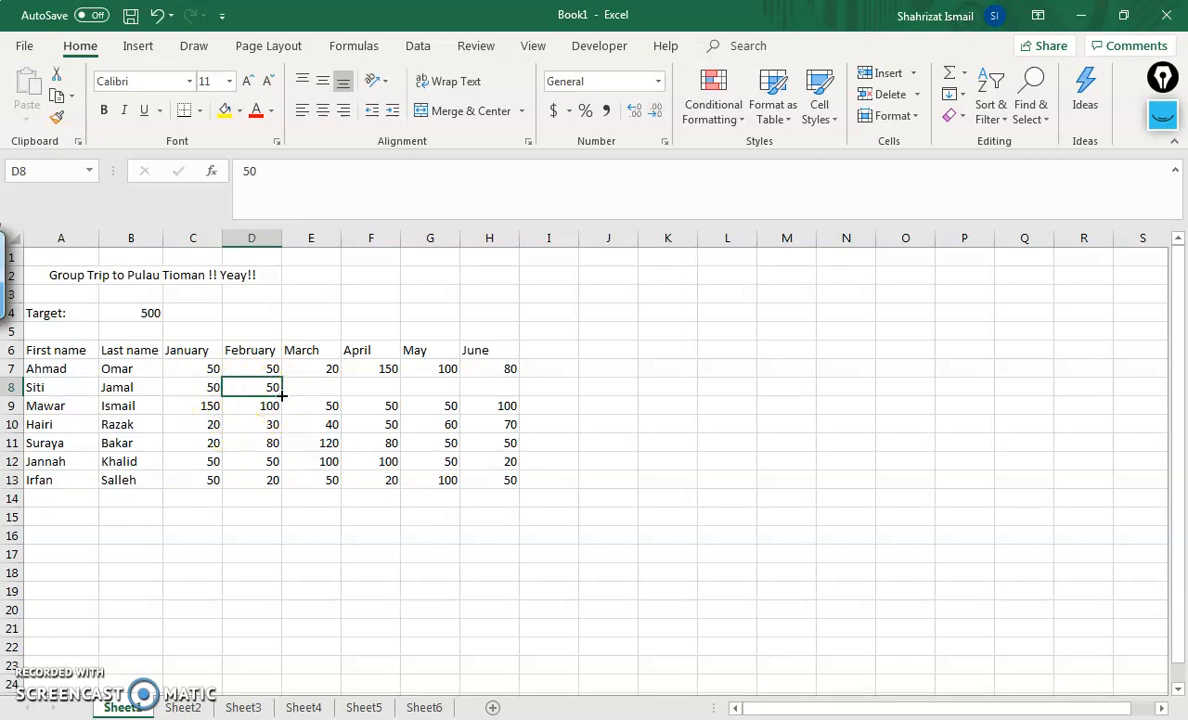
drag(282, 395, 503, 388)
click(258, 386)
drag(281, 397, 501, 388)
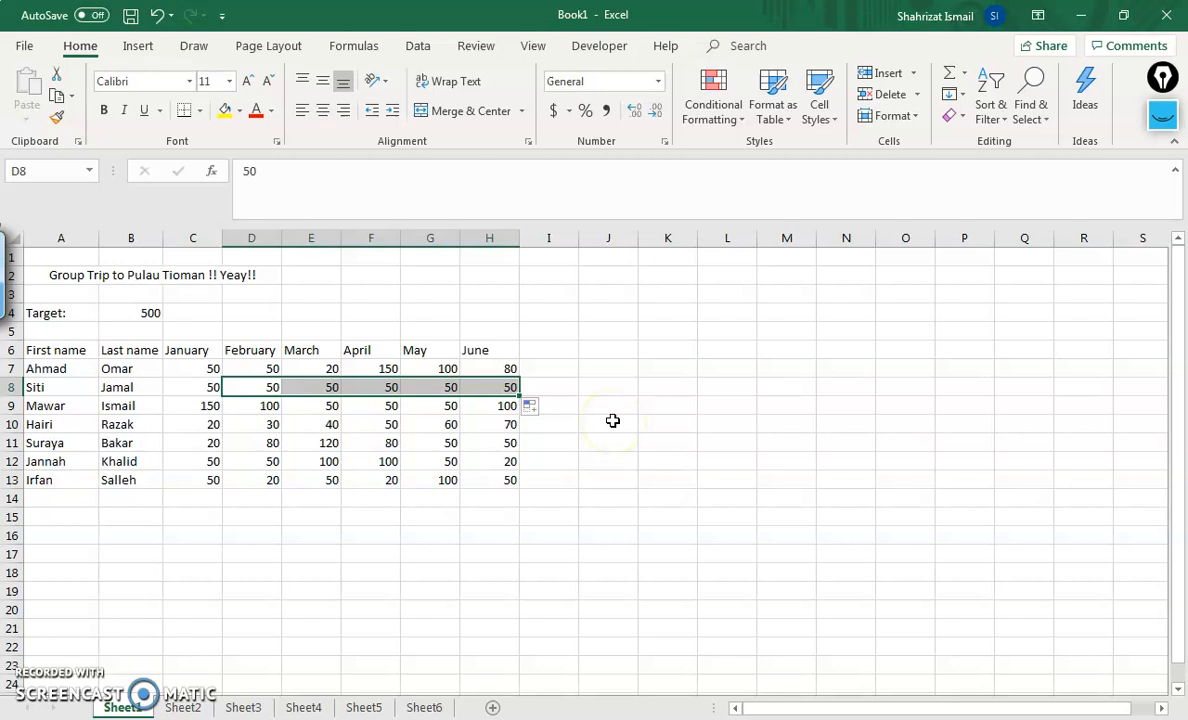
- Clear the March to June amounts in E8:H8
click(324, 390)
click(411, 418)
drag(503, 385, 300, 392)
key(Delete)
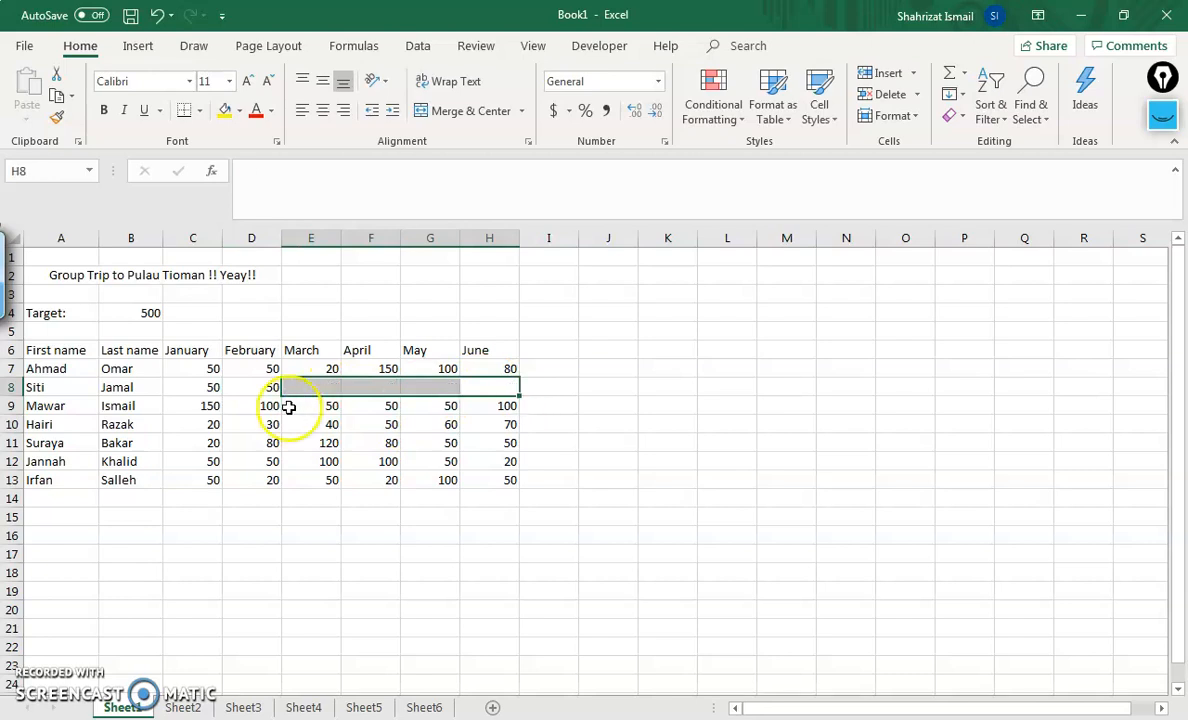
- AutoFill D8 across to H8 as a series increasing by 1, from 50 to 54
click(250, 390)
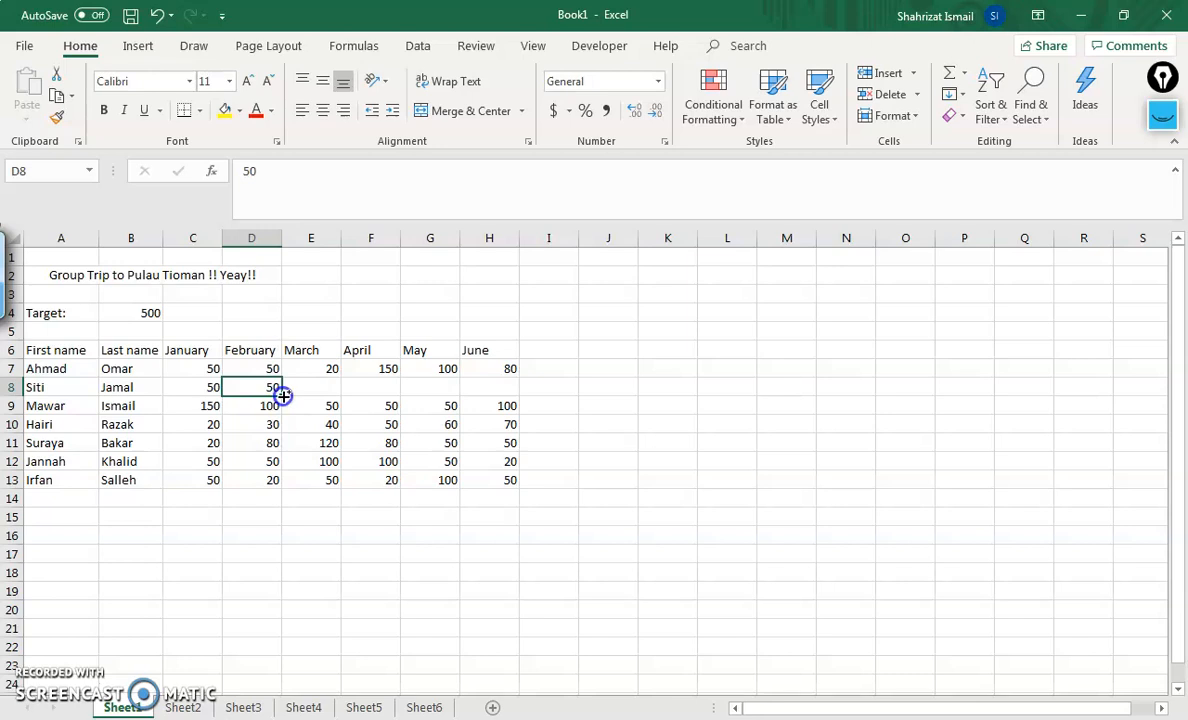
drag(287, 396, 505, 385)
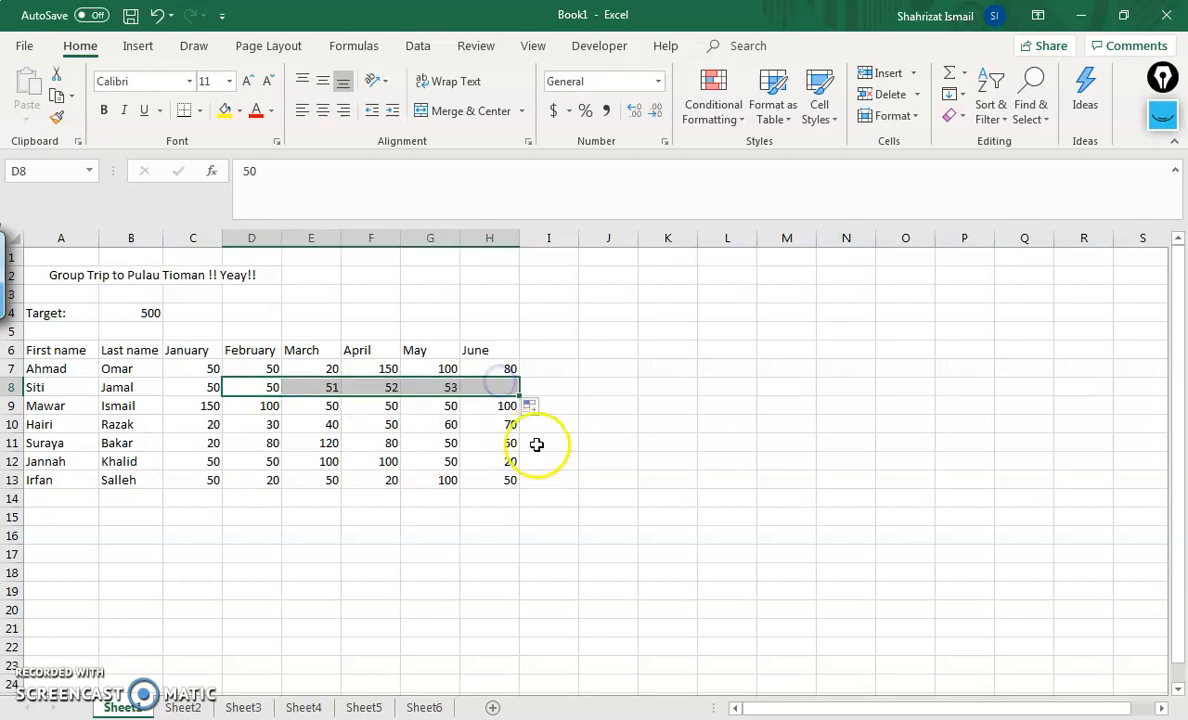
click(567, 491)
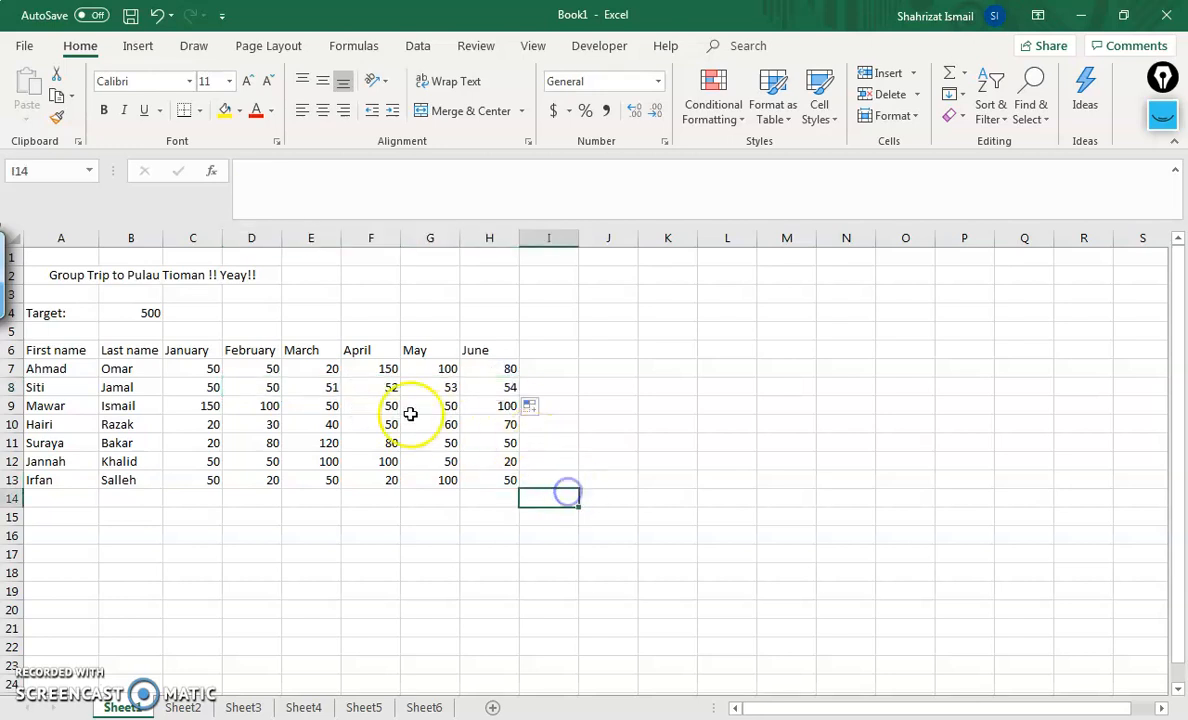
- Delete the increasing series values from E8:H8
click(308, 388)
drag(310, 388, 485, 386)
key(Delete)
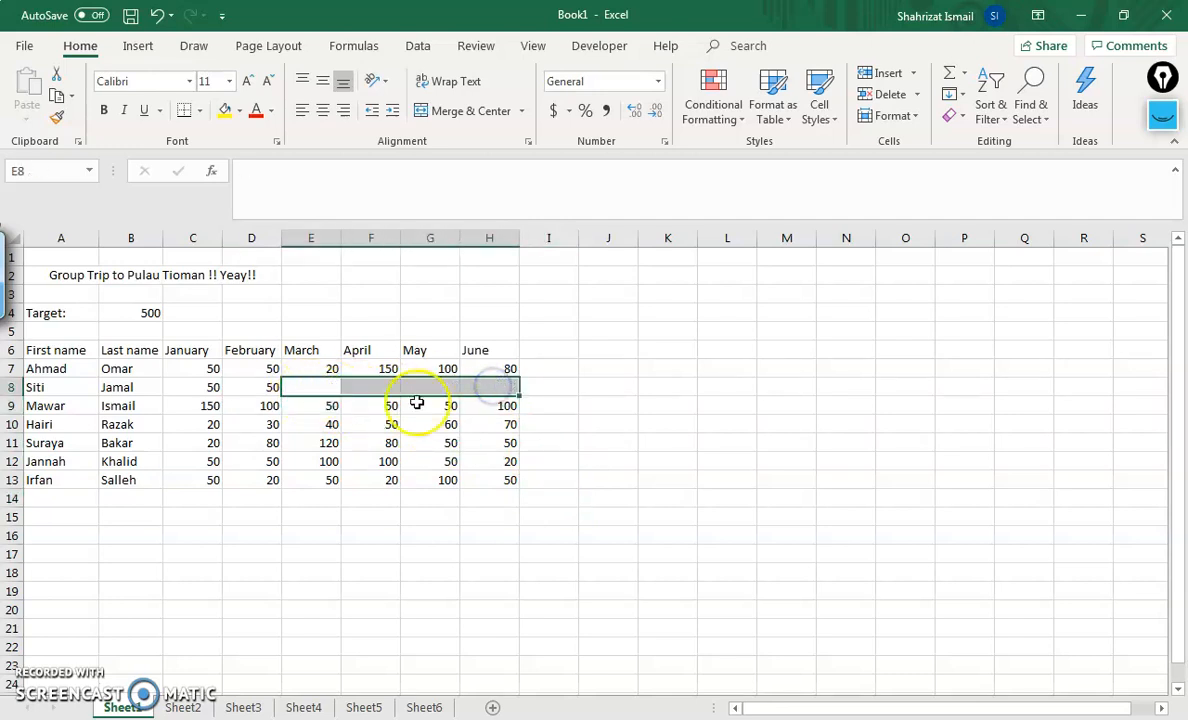
- AutoFill D8 across to H8 as copies so March to June each hold 50
click(257, 399)
click(260, 388)
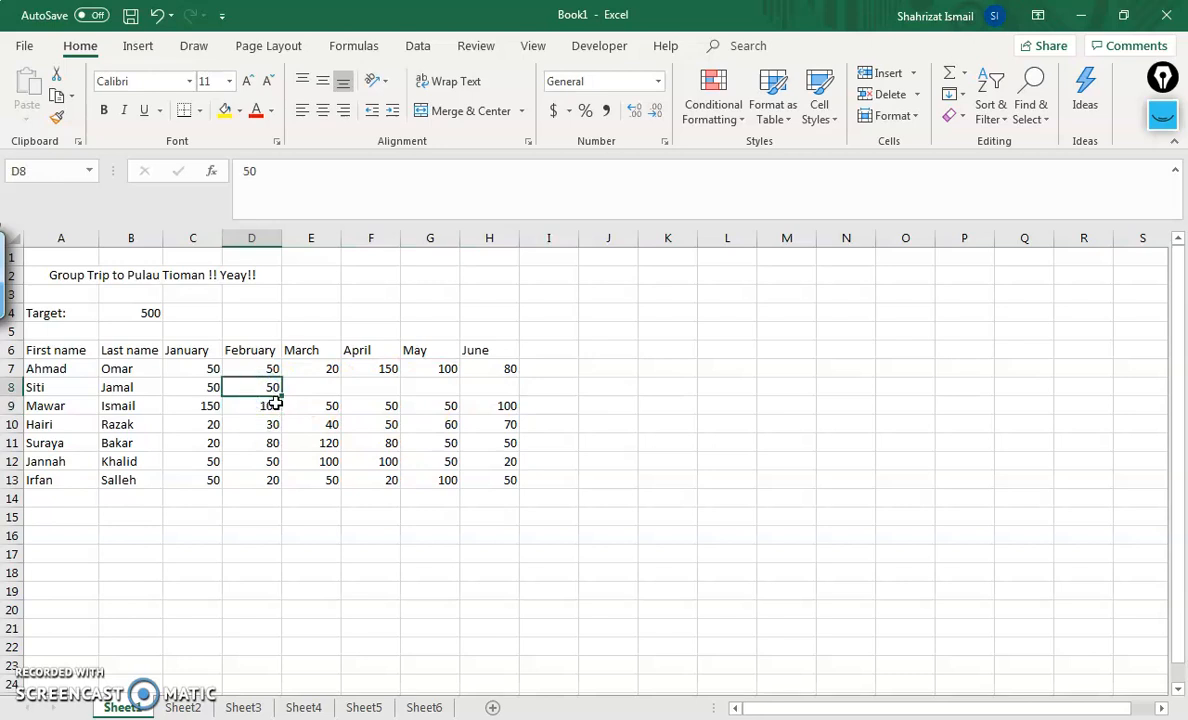
drag(283, 394, 508, 386)
click(608, 534)
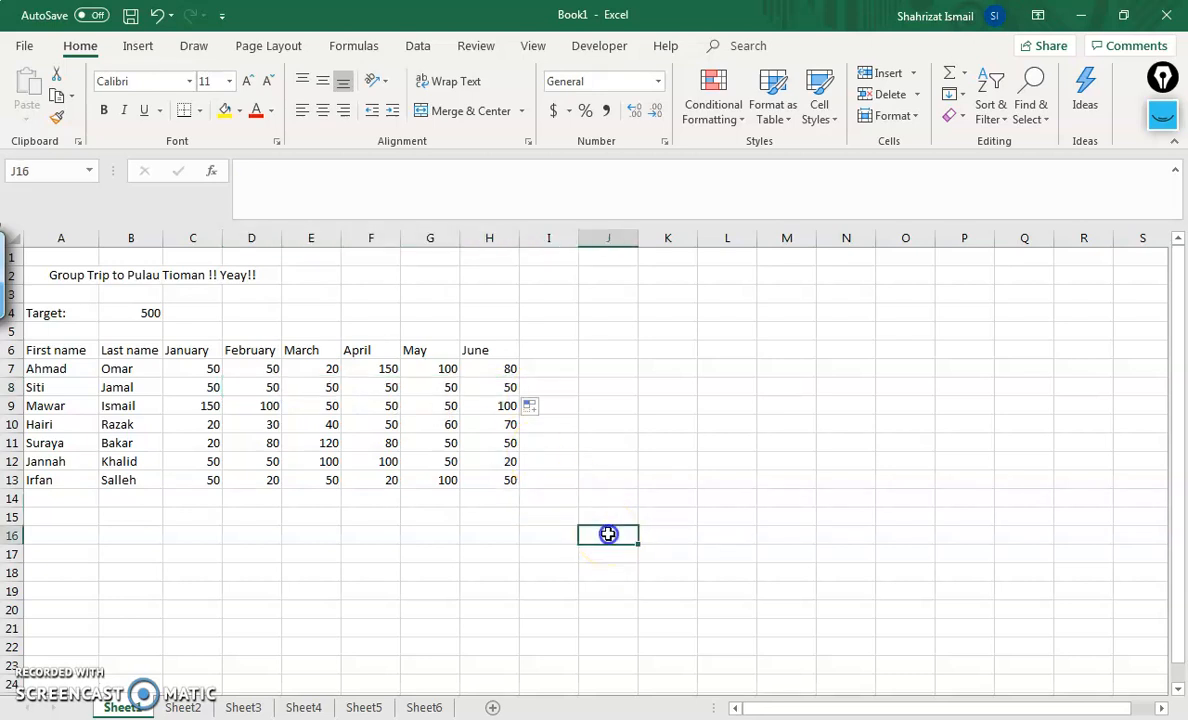